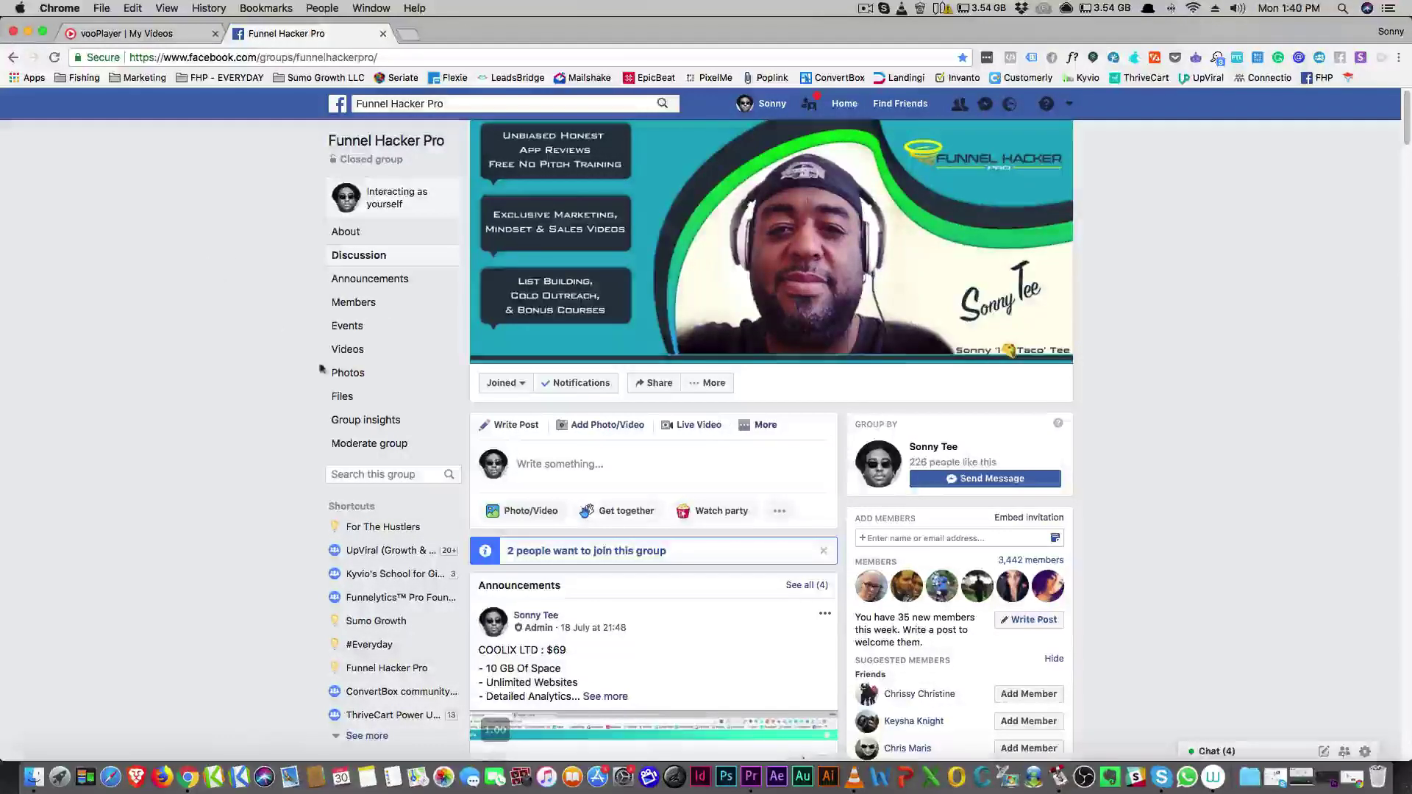
- Skim the announcements and recent posts in the Funnel Hacker Pro group, and close the group page
scroll(241, 341, "down", 6)
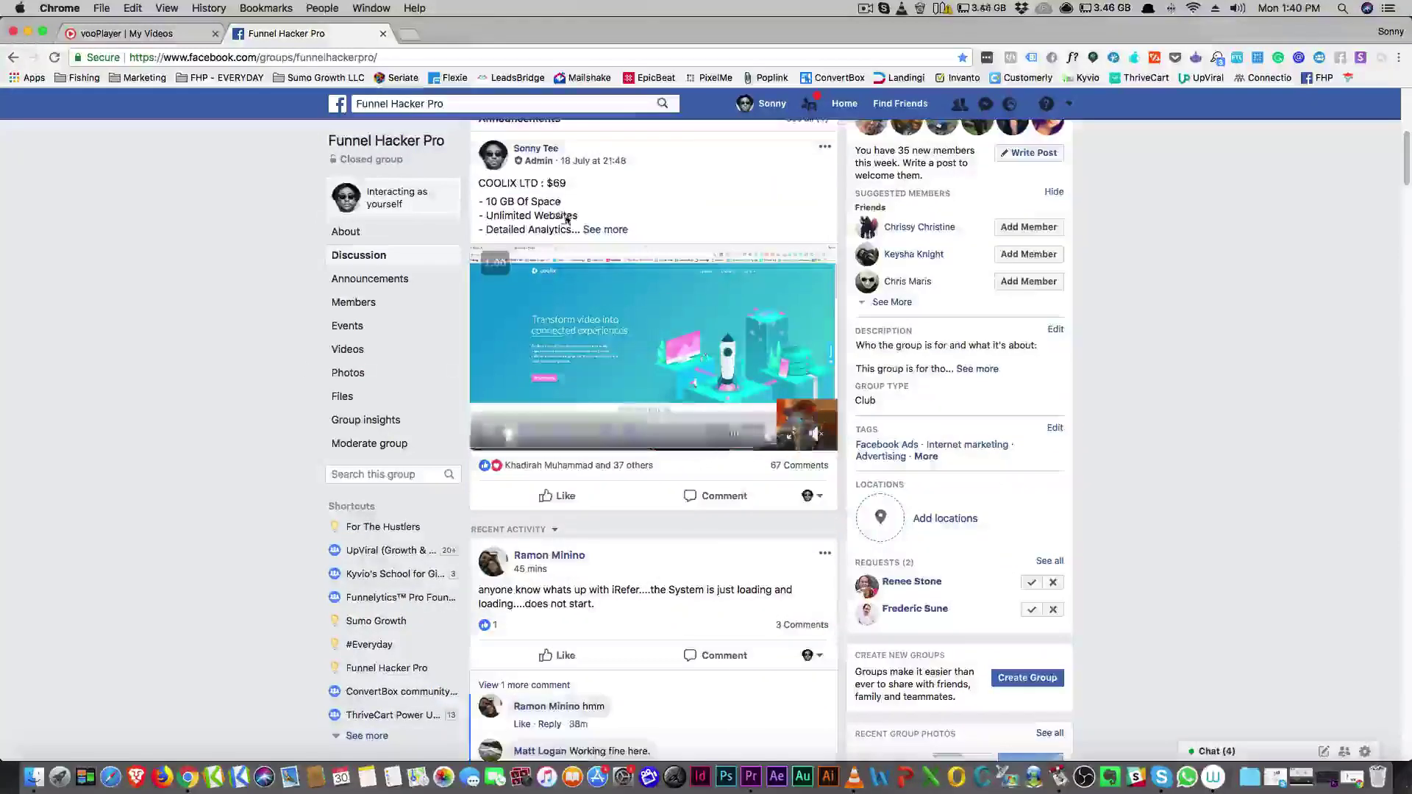
scroll(510, 324, "down", 10)
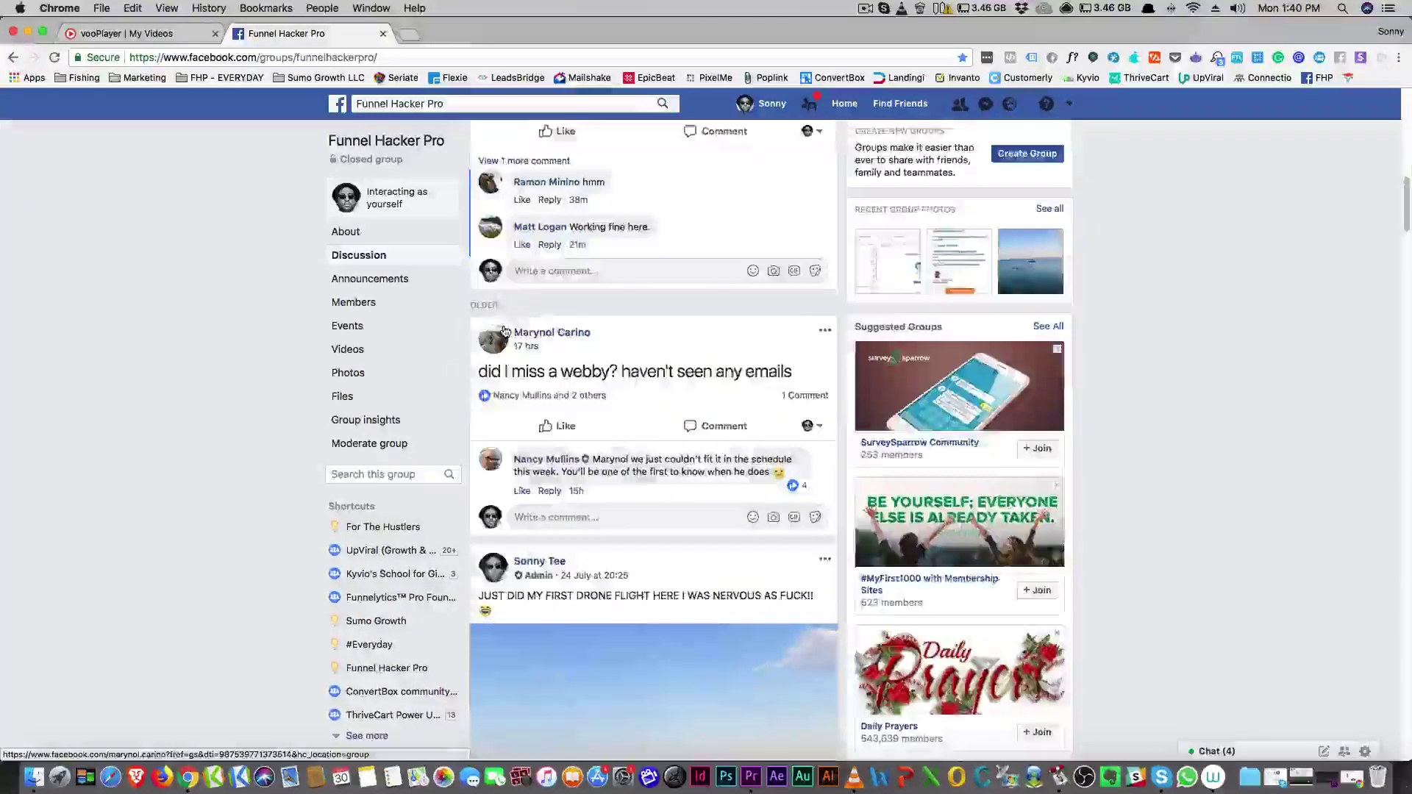
scroll(466, 340, "down", 6)
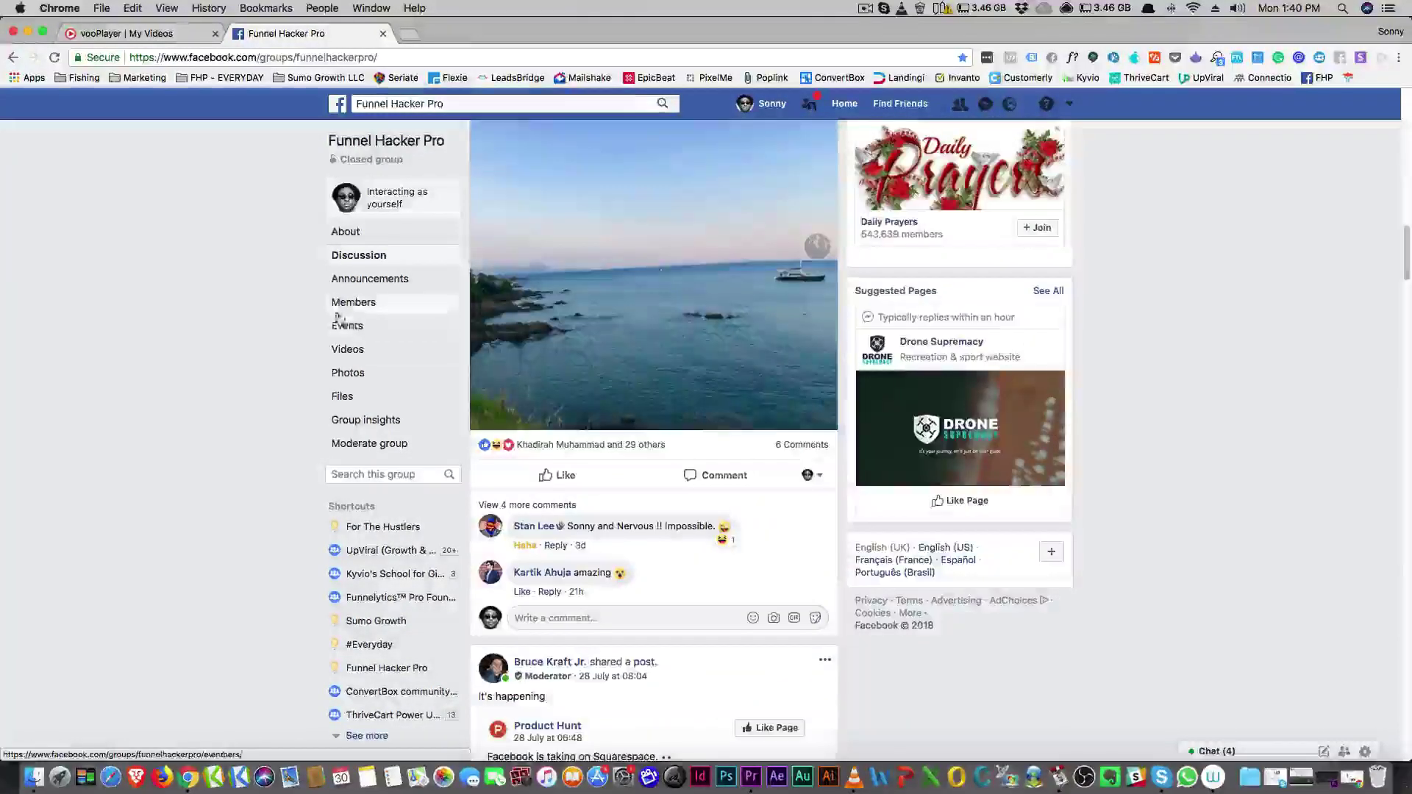
scroll(316, 308, "up", 20)
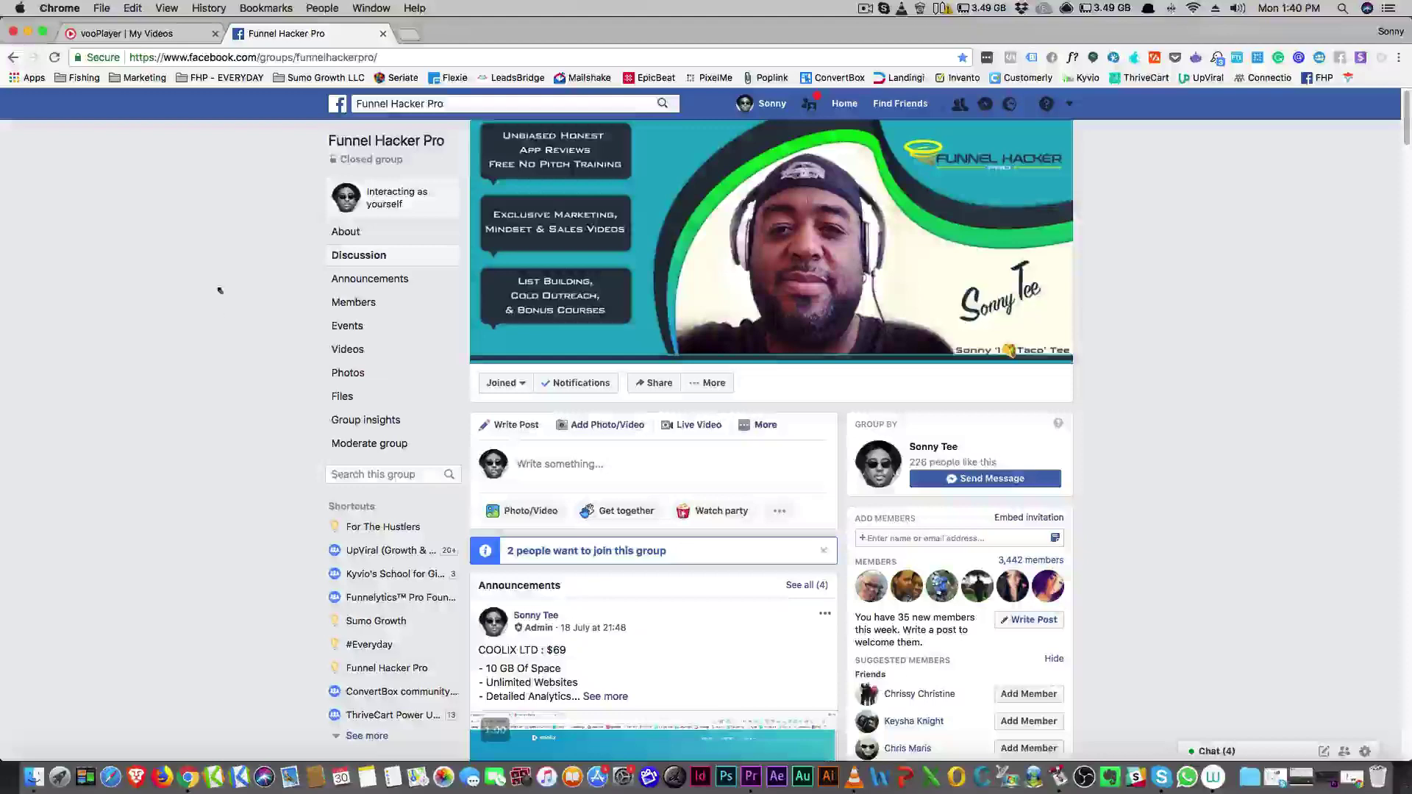
left_click(383, 34)
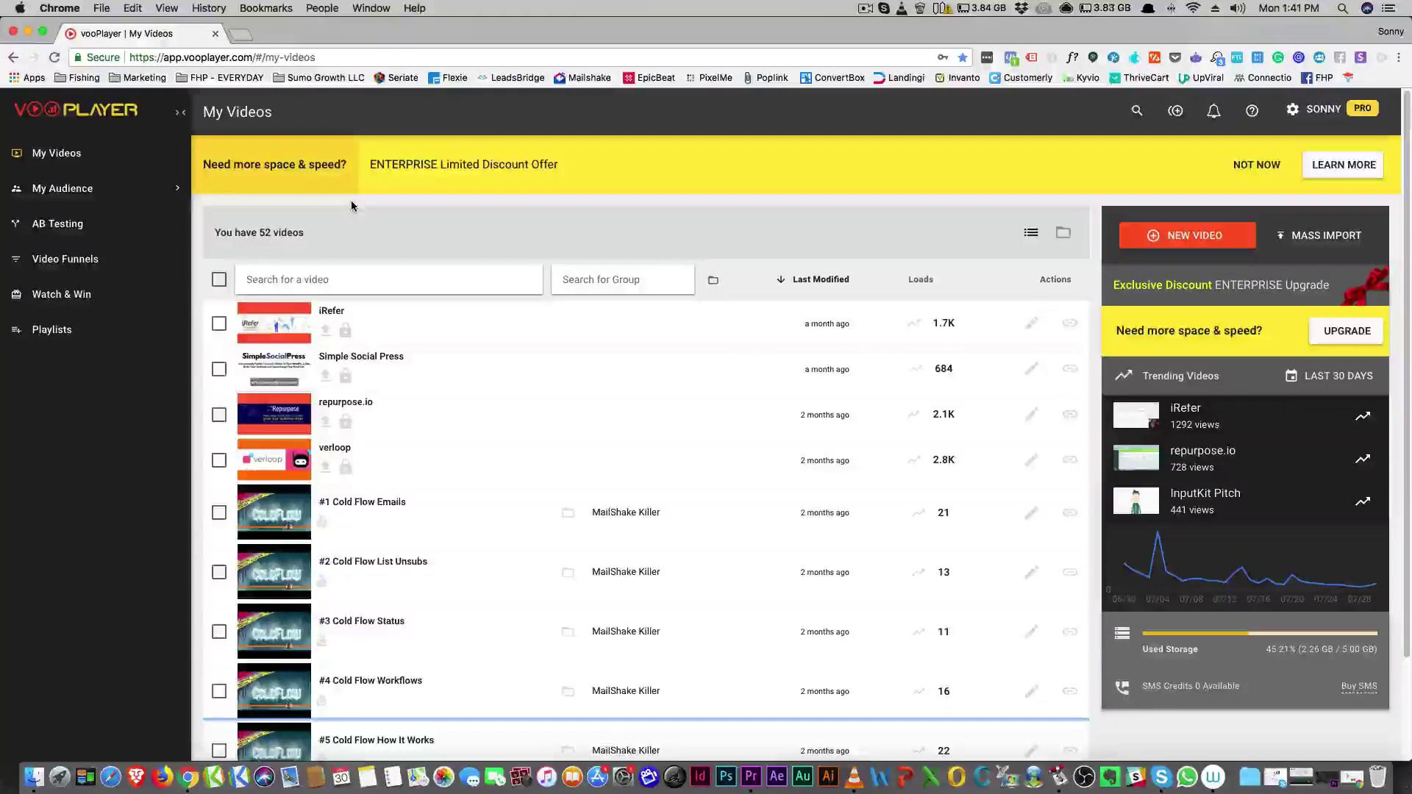
- Open the Coolix app's videos page at app.coolix.me/videos in a new browser tab
left_click(251, 37)
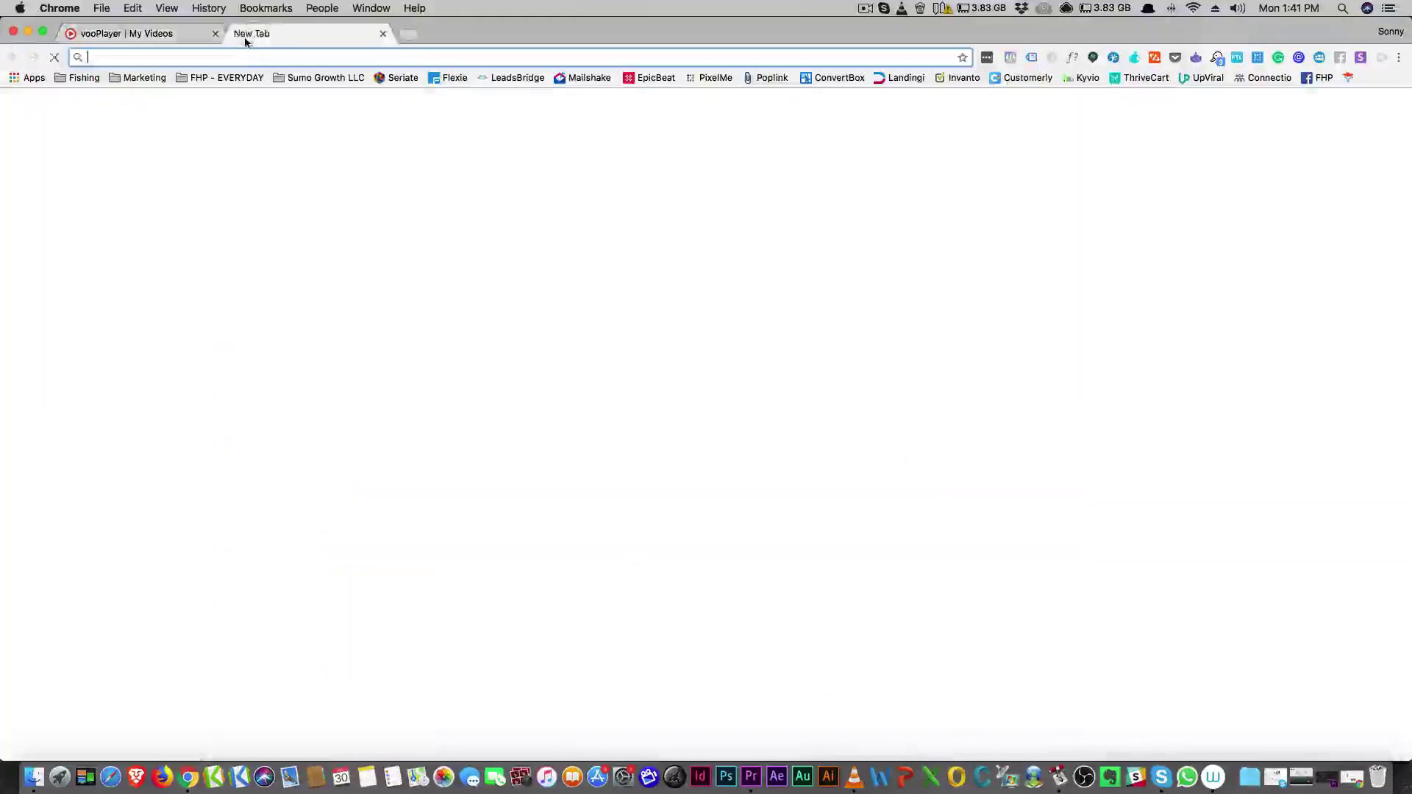
type("coolix.meo")
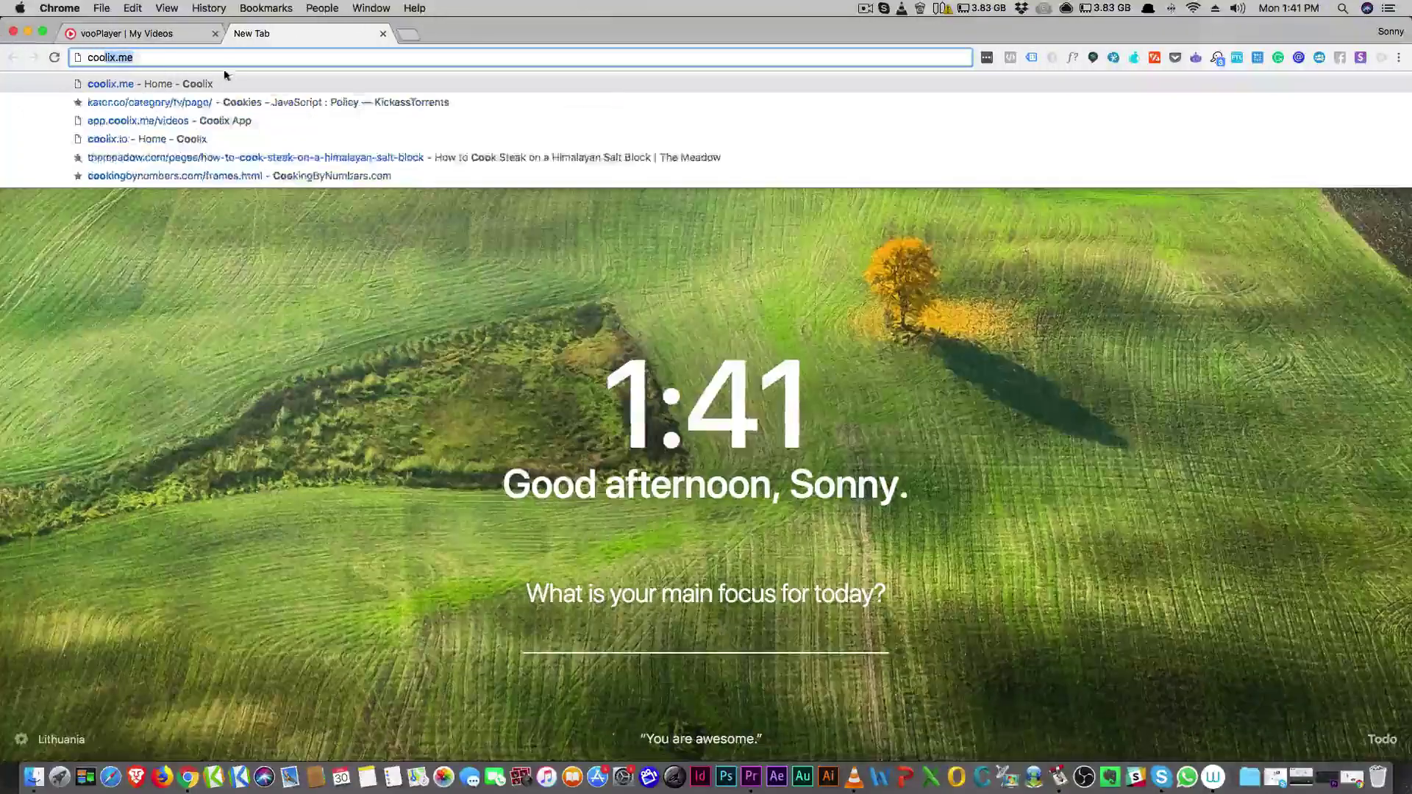
left_click(165, 120)
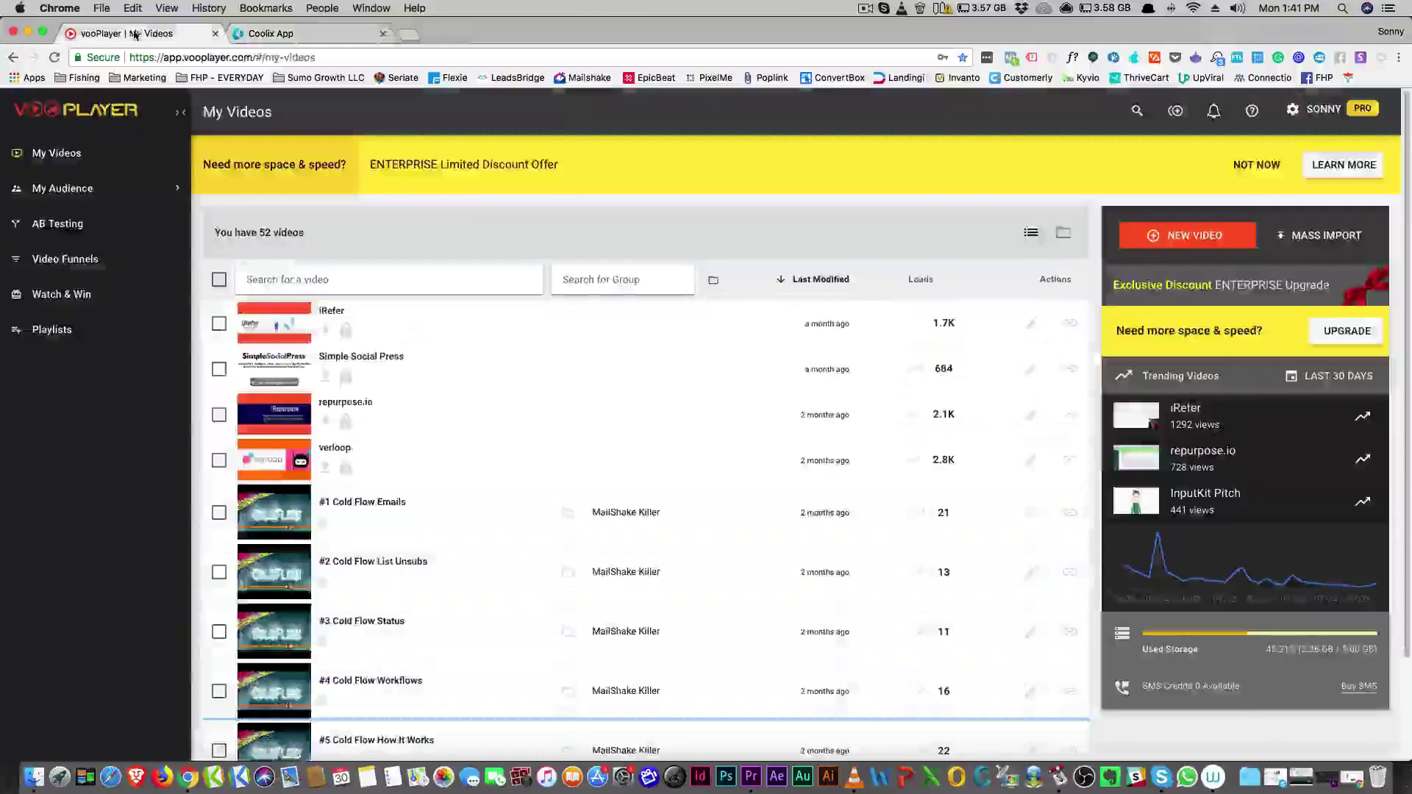
- Return to vooPlayer's My Videos and review the first page of videos, the trending videos and the used storage
left_click(132, 33)
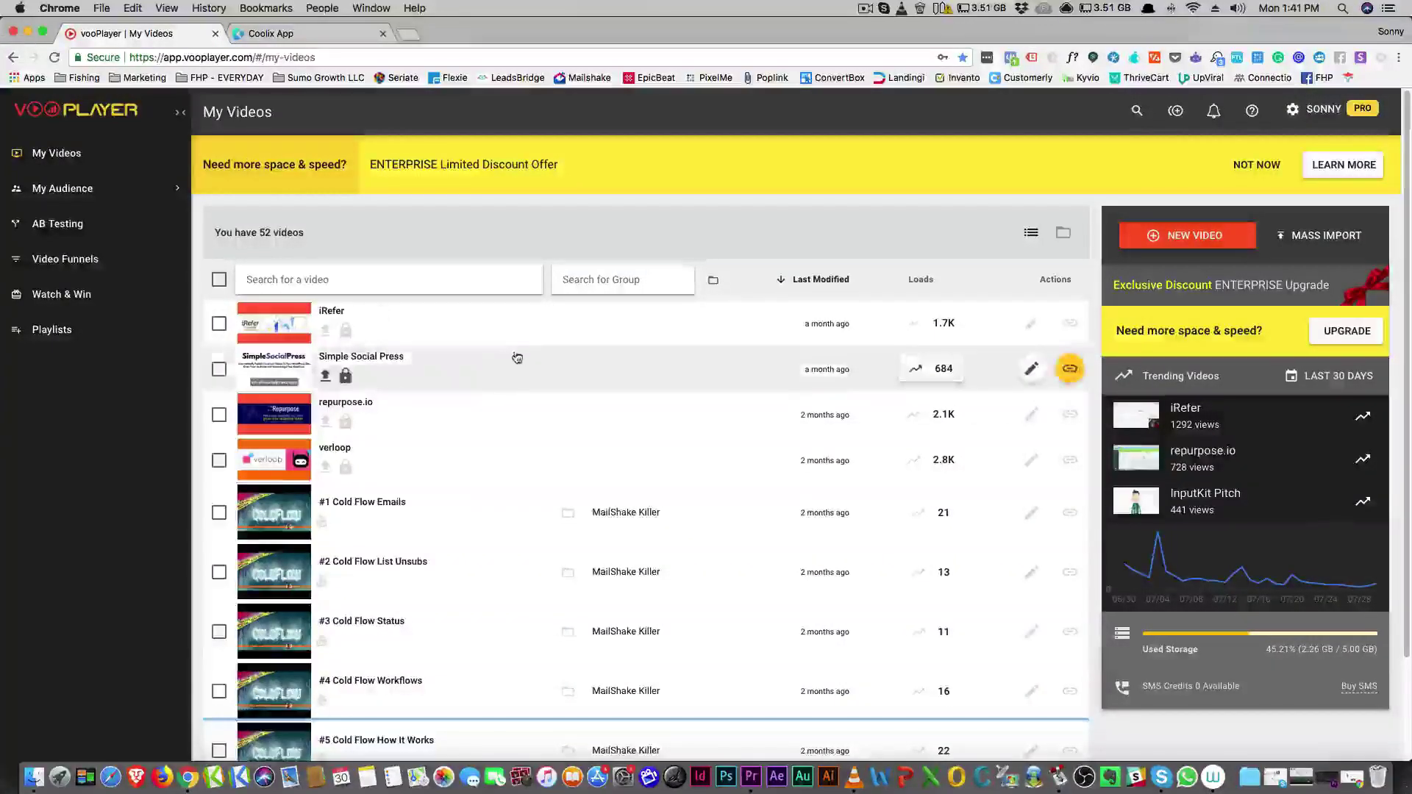
scroll(912, 489, "down", 3)
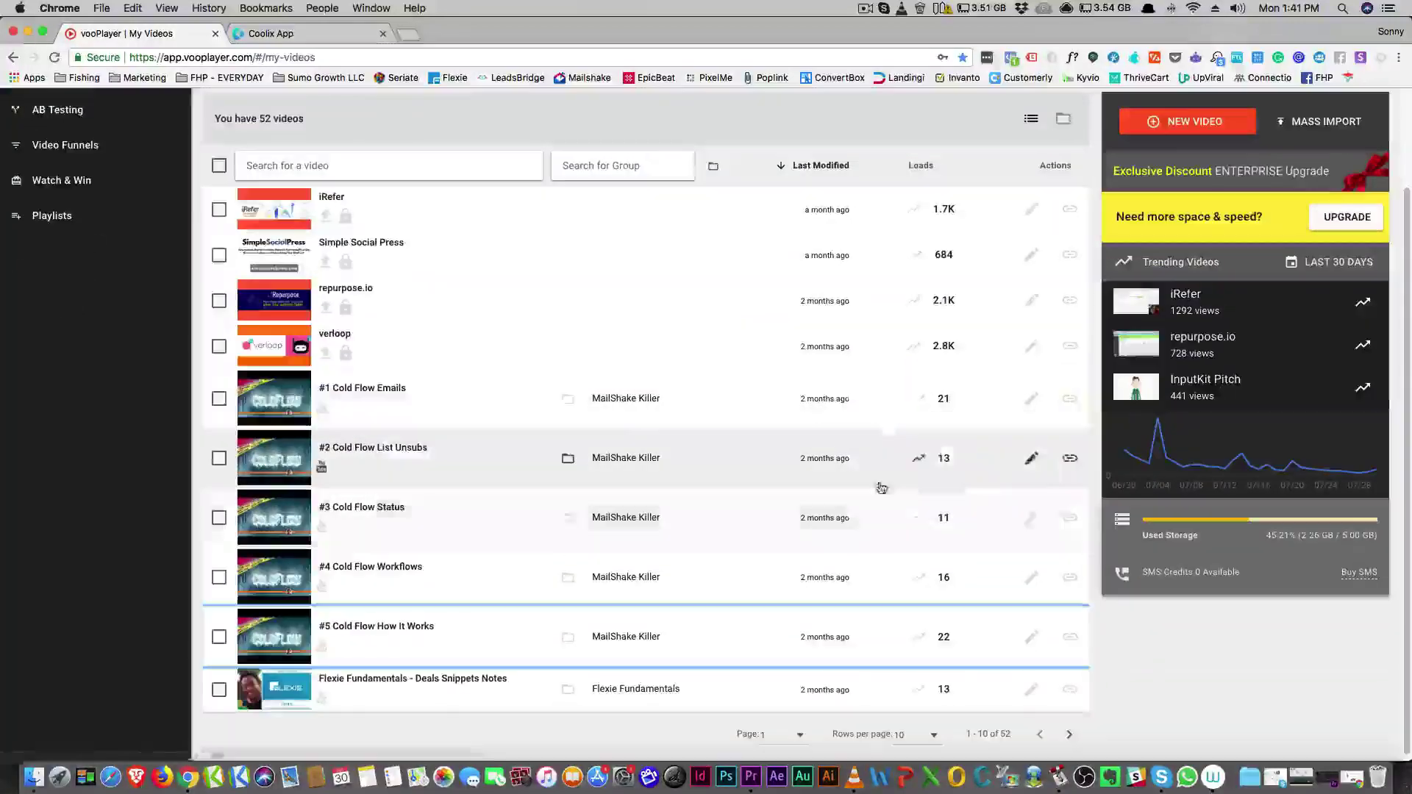
scroll(845, 470, "up", 3)
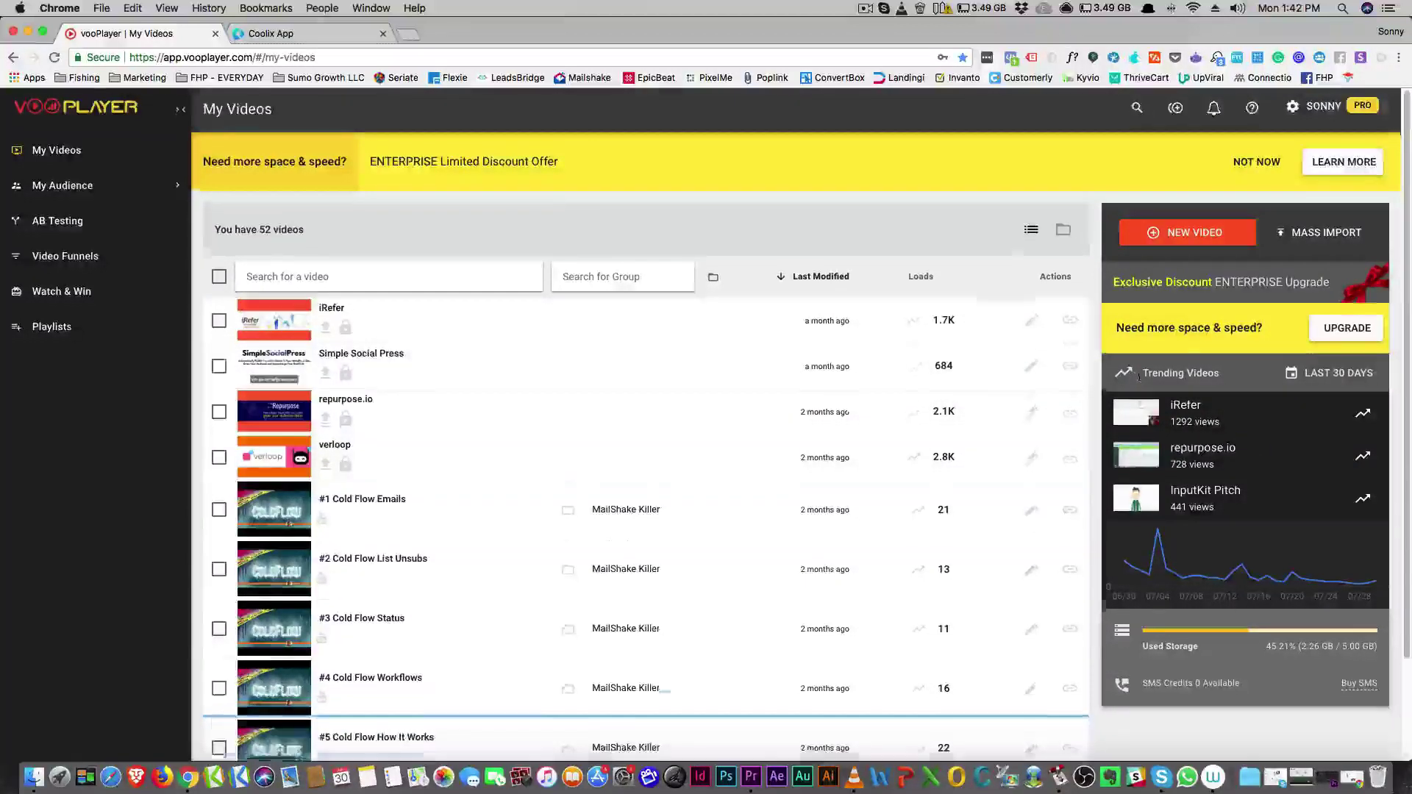
scroll(1331, 530, "down", 3)
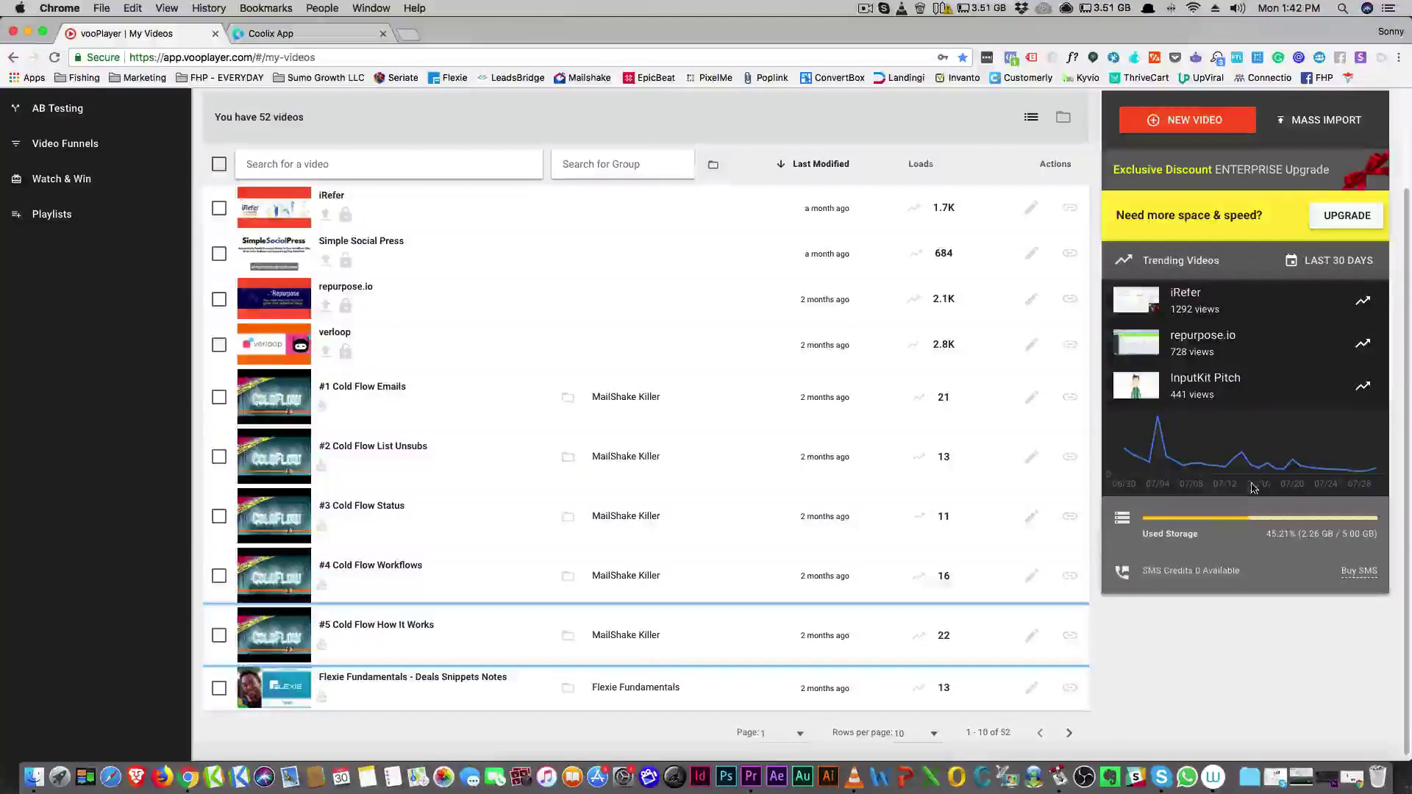
mouse_move(1175, 533)
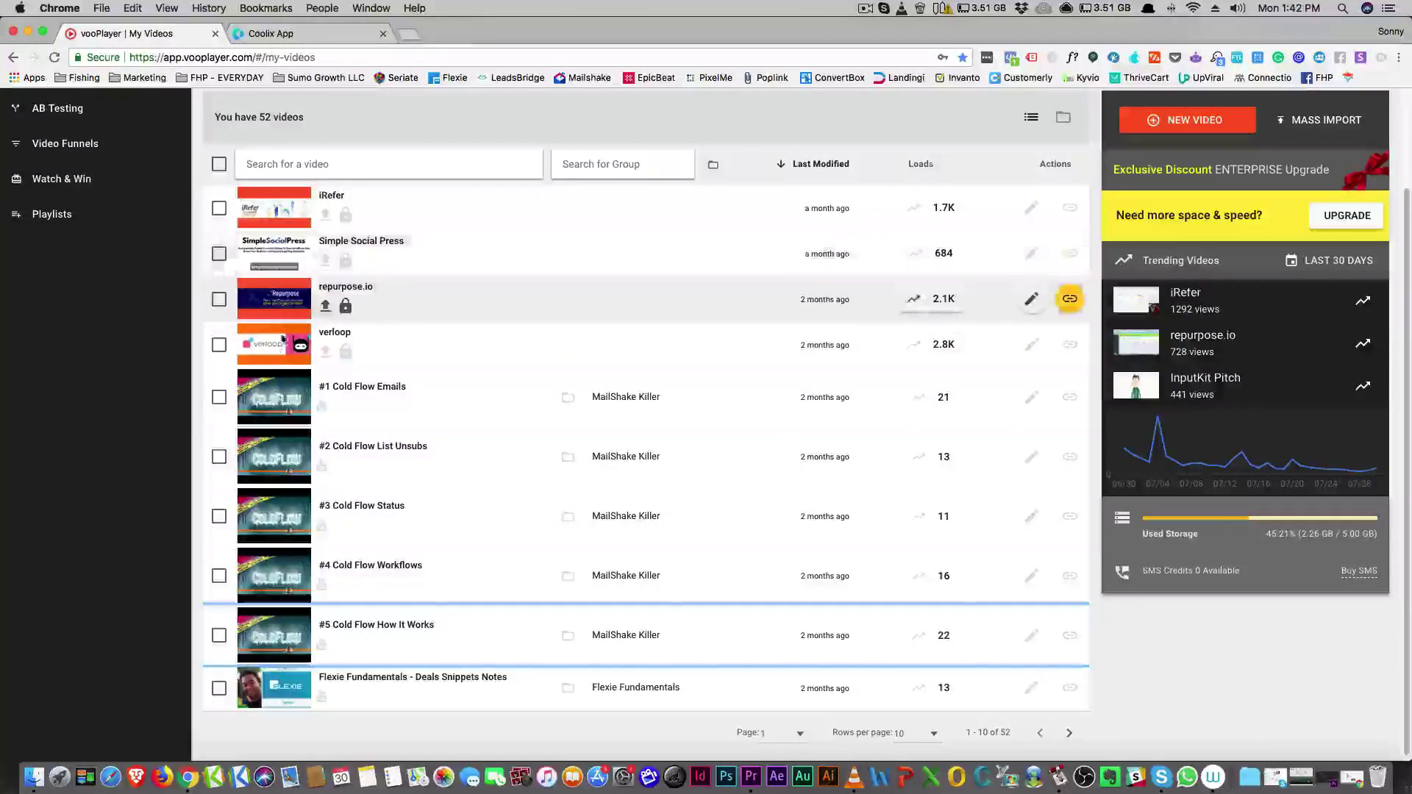
scroll(270, 336, "down", 1)
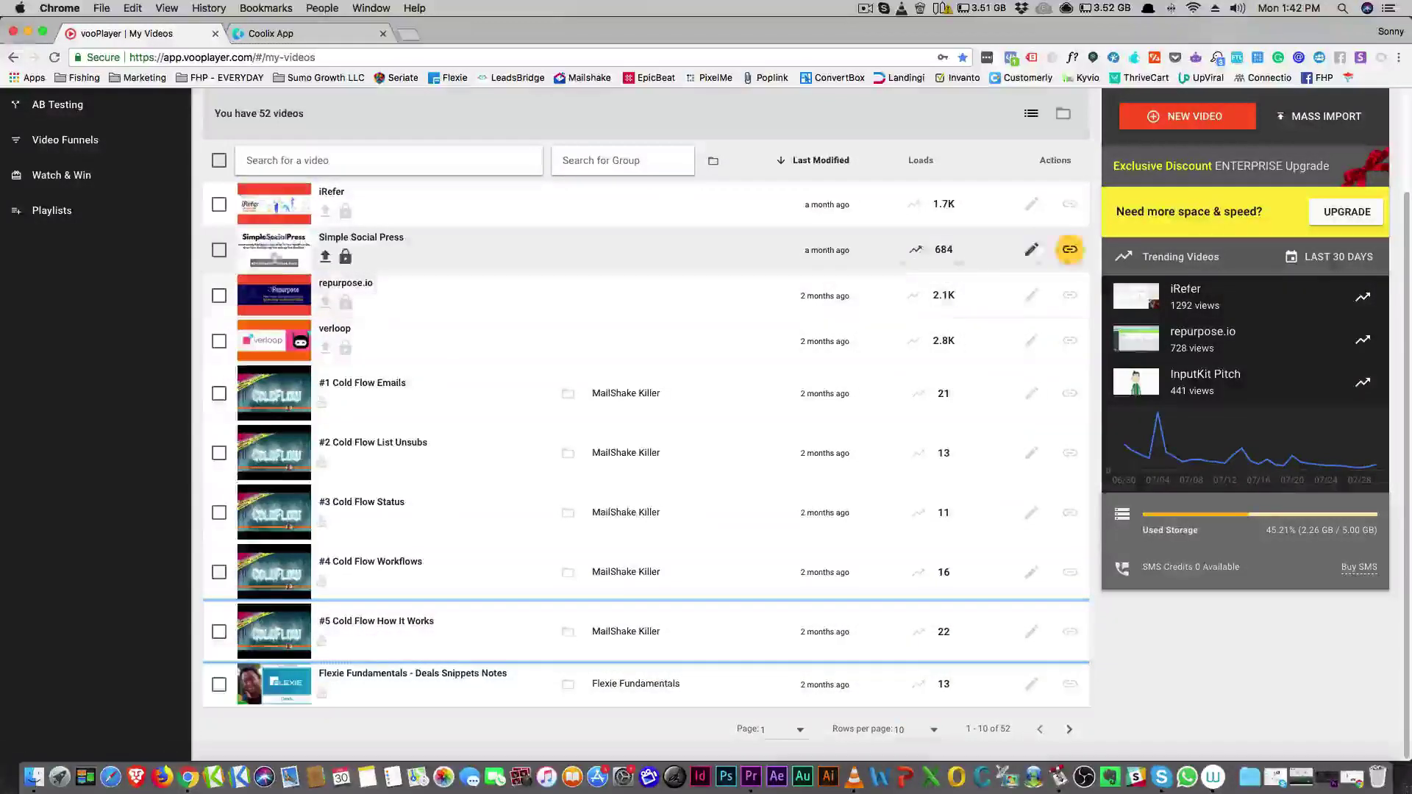
- Browse forward through the My Videos list from page 2 to page 5
left_click(1071, 733)
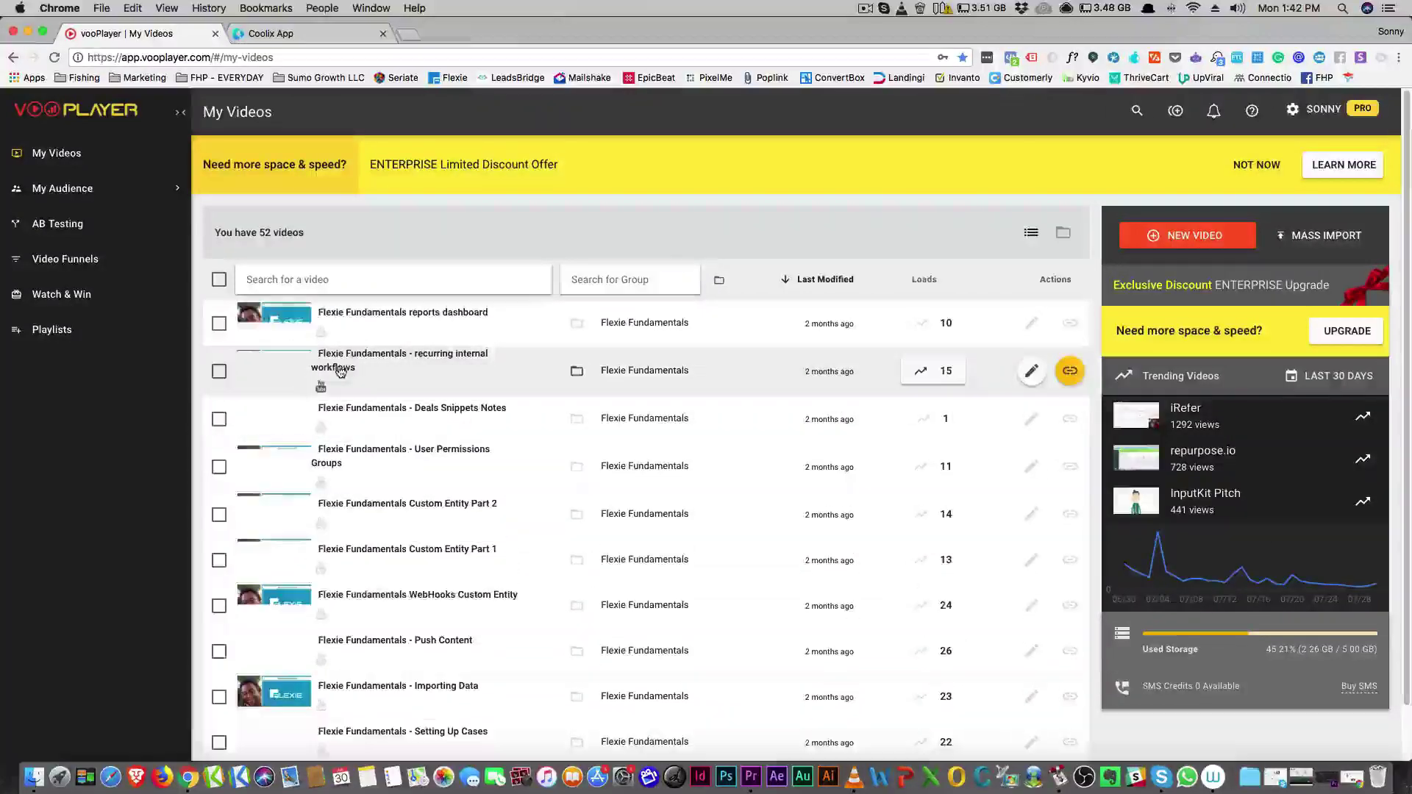
scroll(371, 422, "down", 2)
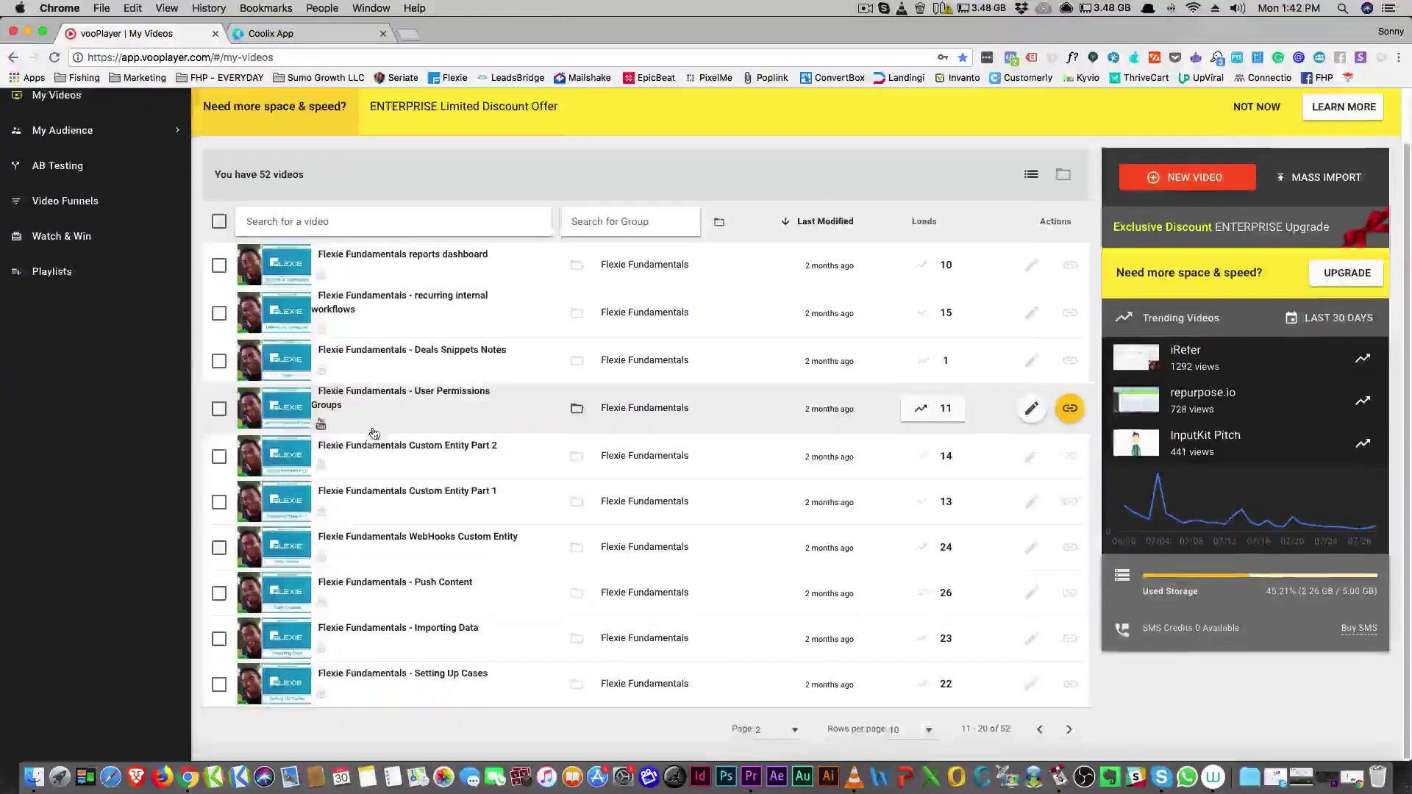
left_click(1068, 732)
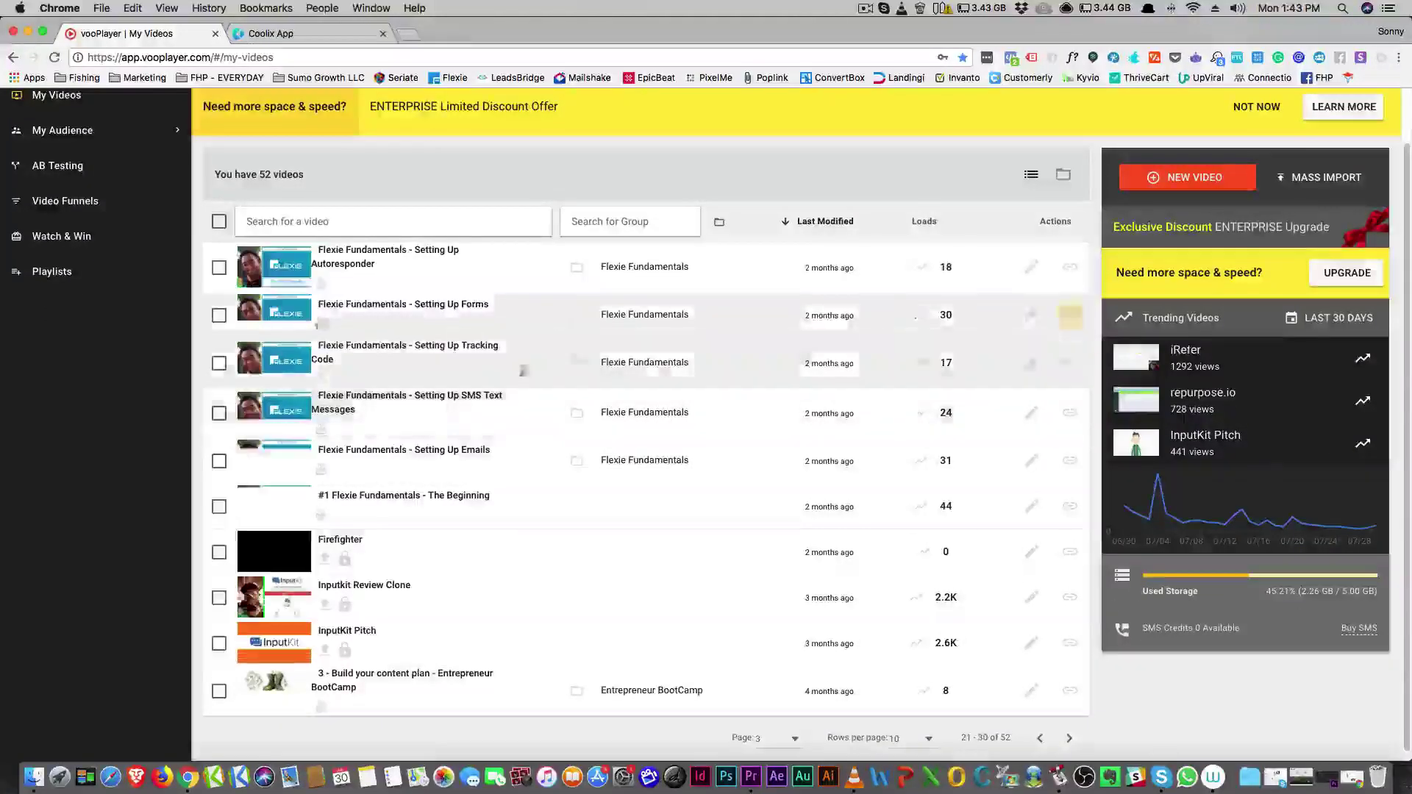
scroll(467, 379, "down", 1)
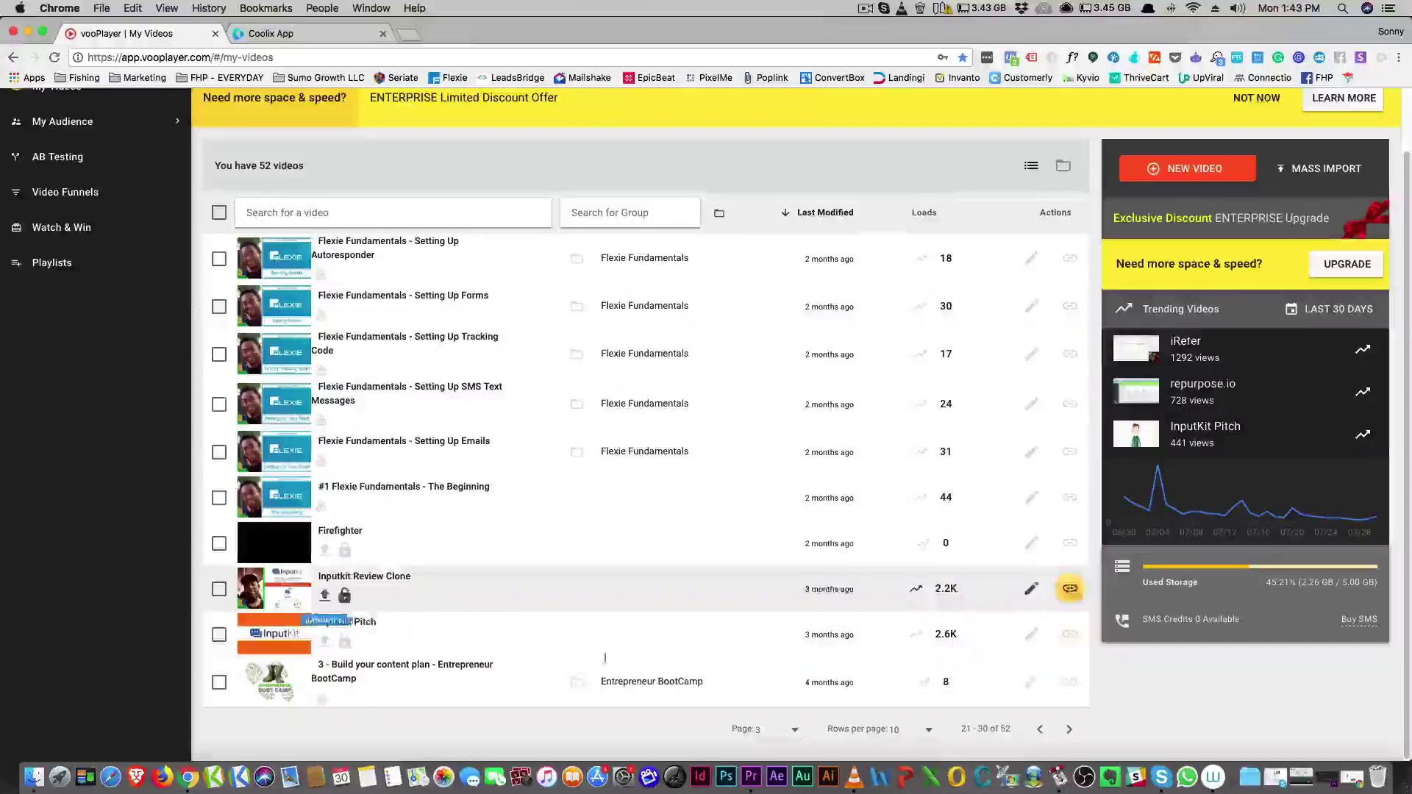
left_click(1066, 730)
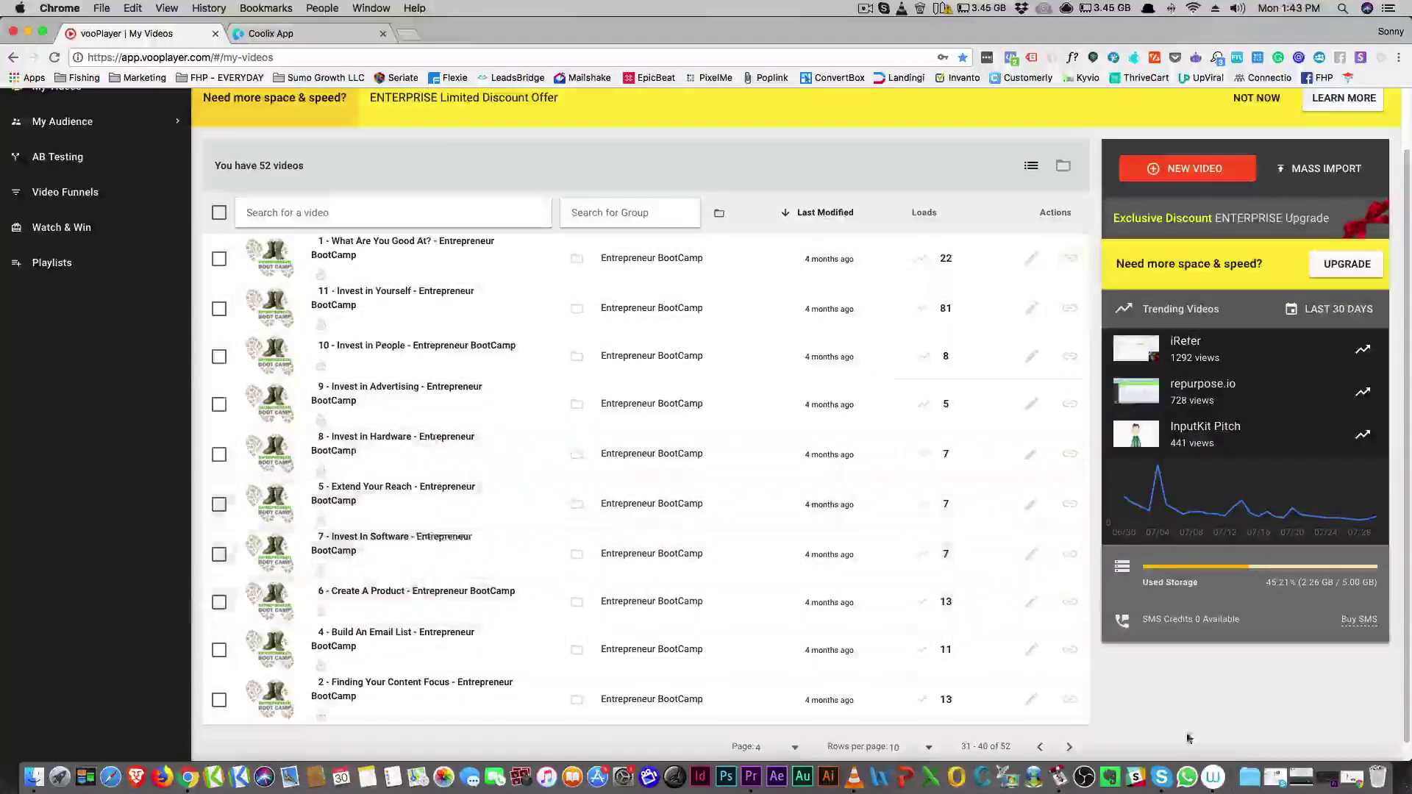
left_click(1070, 748)
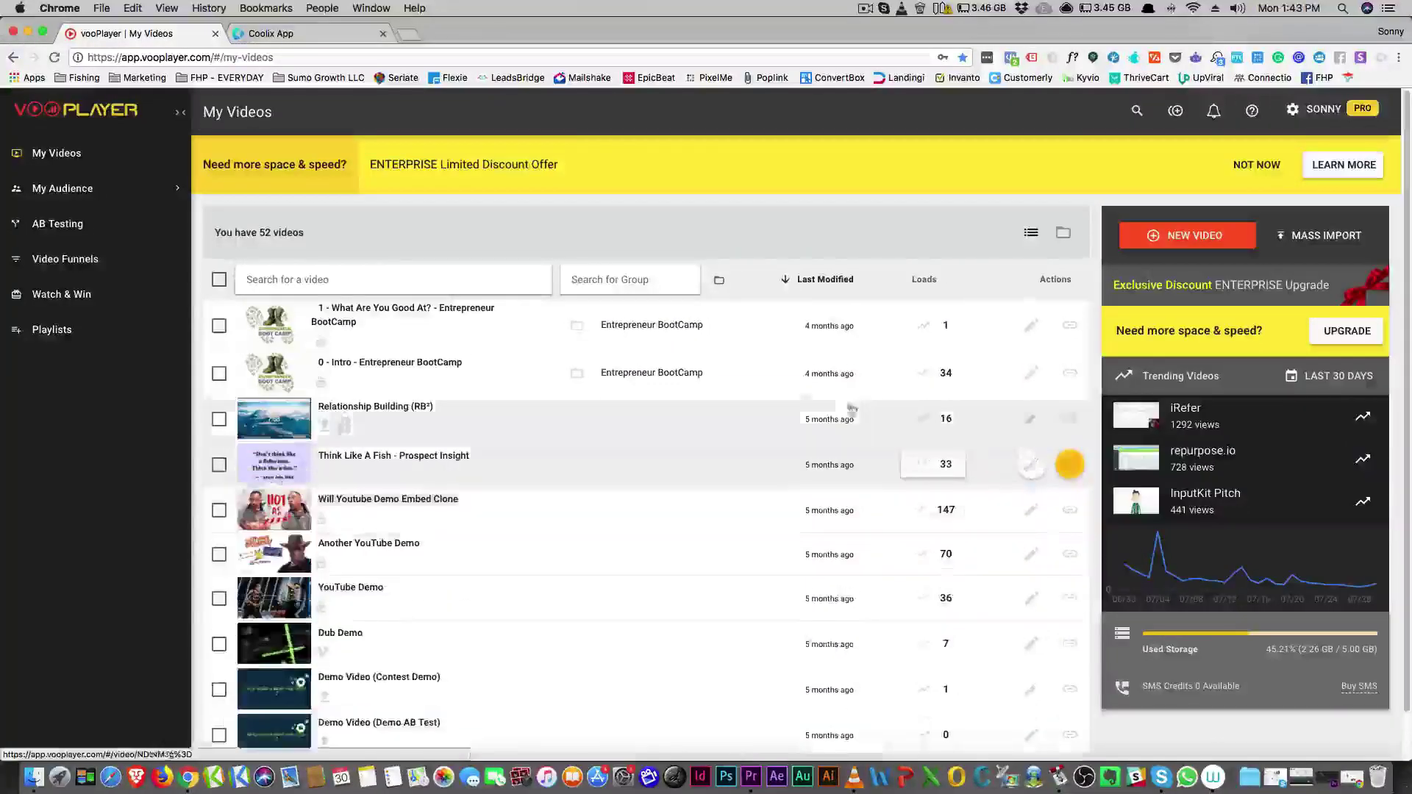
scroll(797, 400, "down", 2)
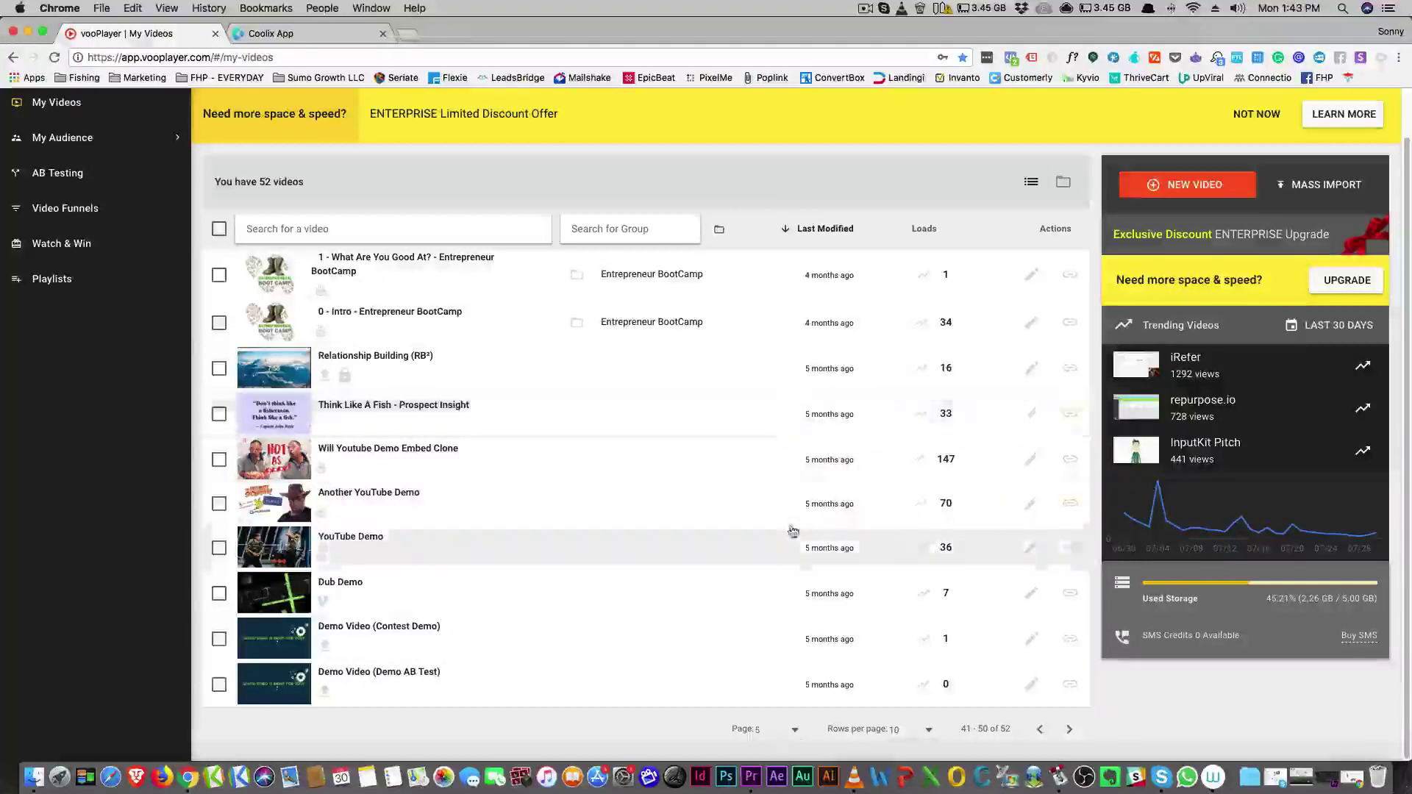
- Go back through the My Videos list to its first page, checking the videos' load figures
left_click(1038, 728)
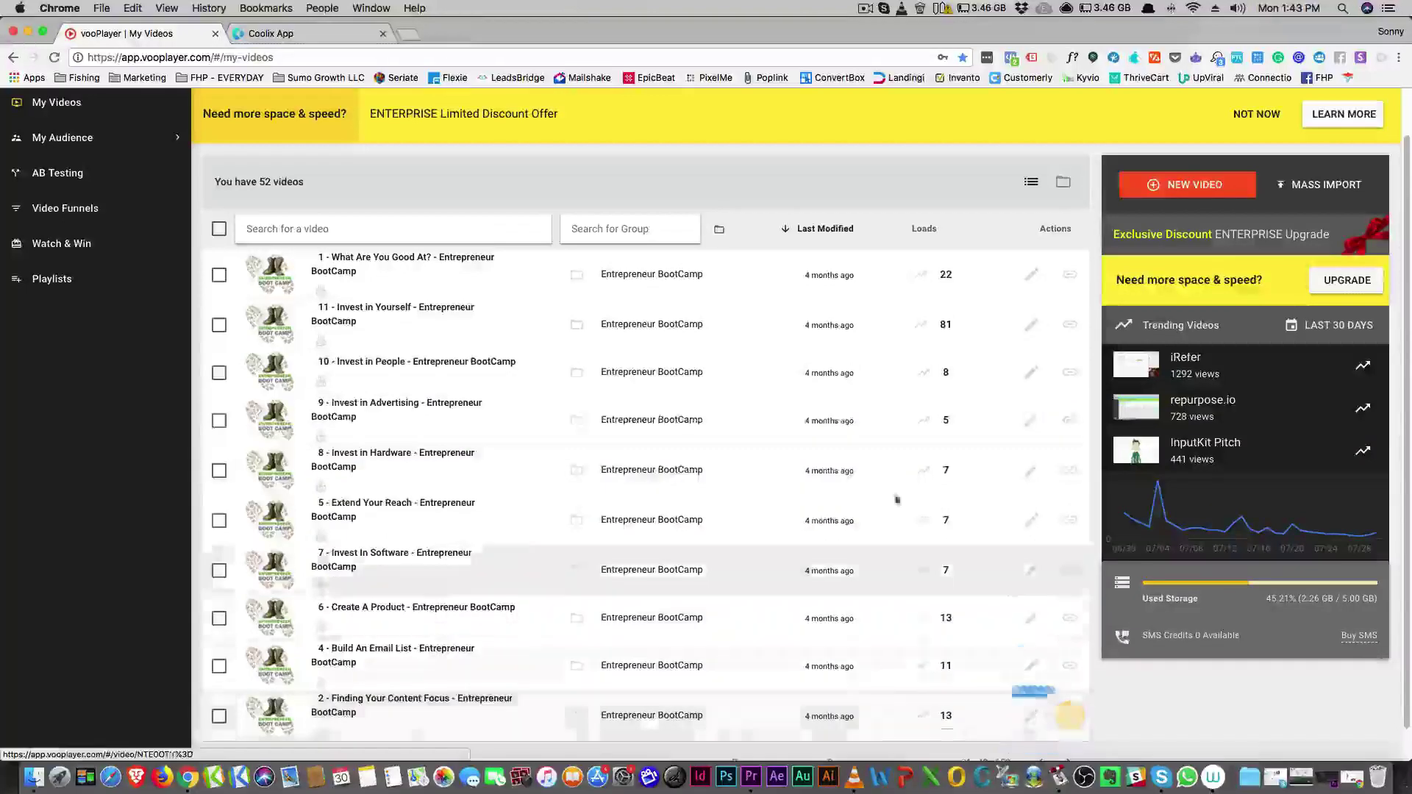
scroll(1052, 667, "down", 1)
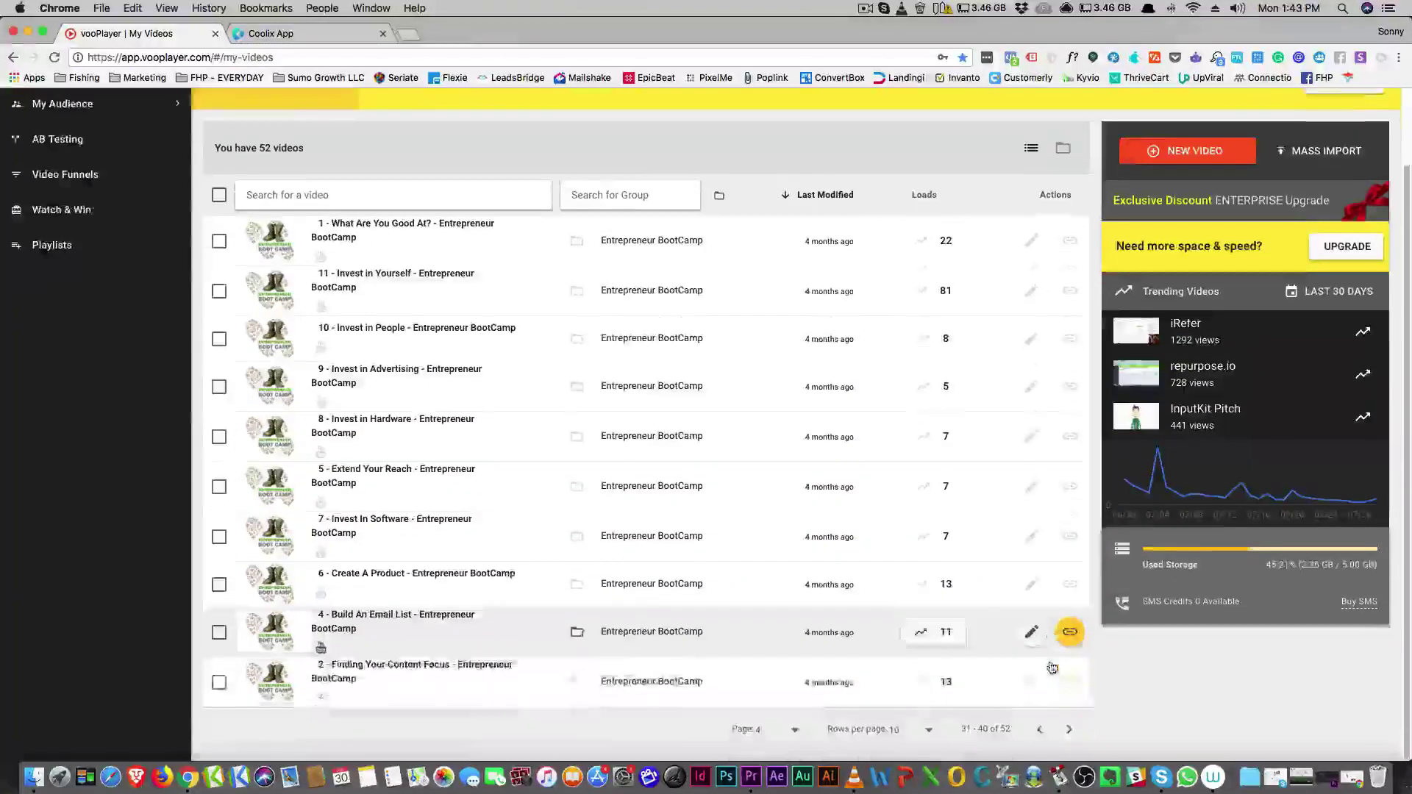
left_click(1039, 730)
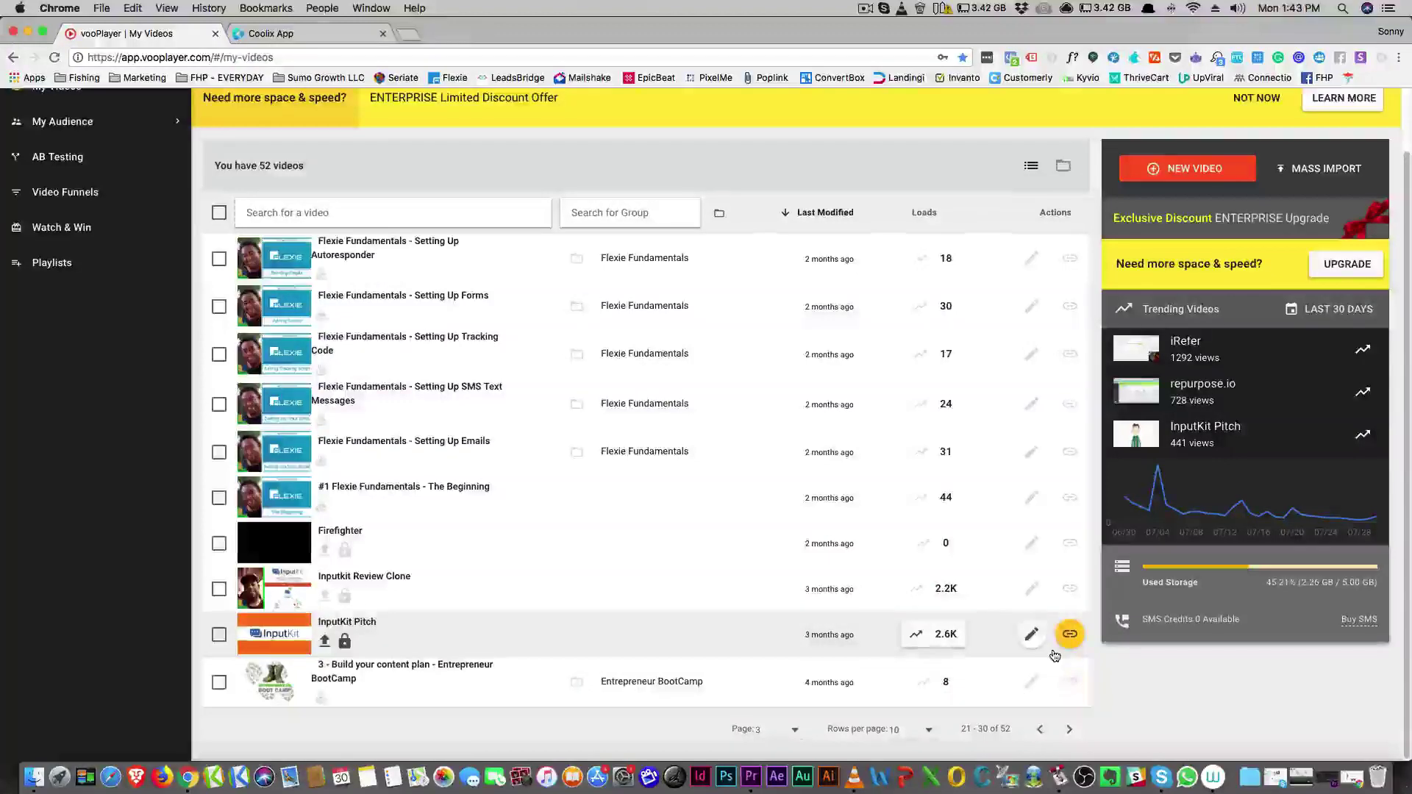
scroll(985, 616, "up", 2)
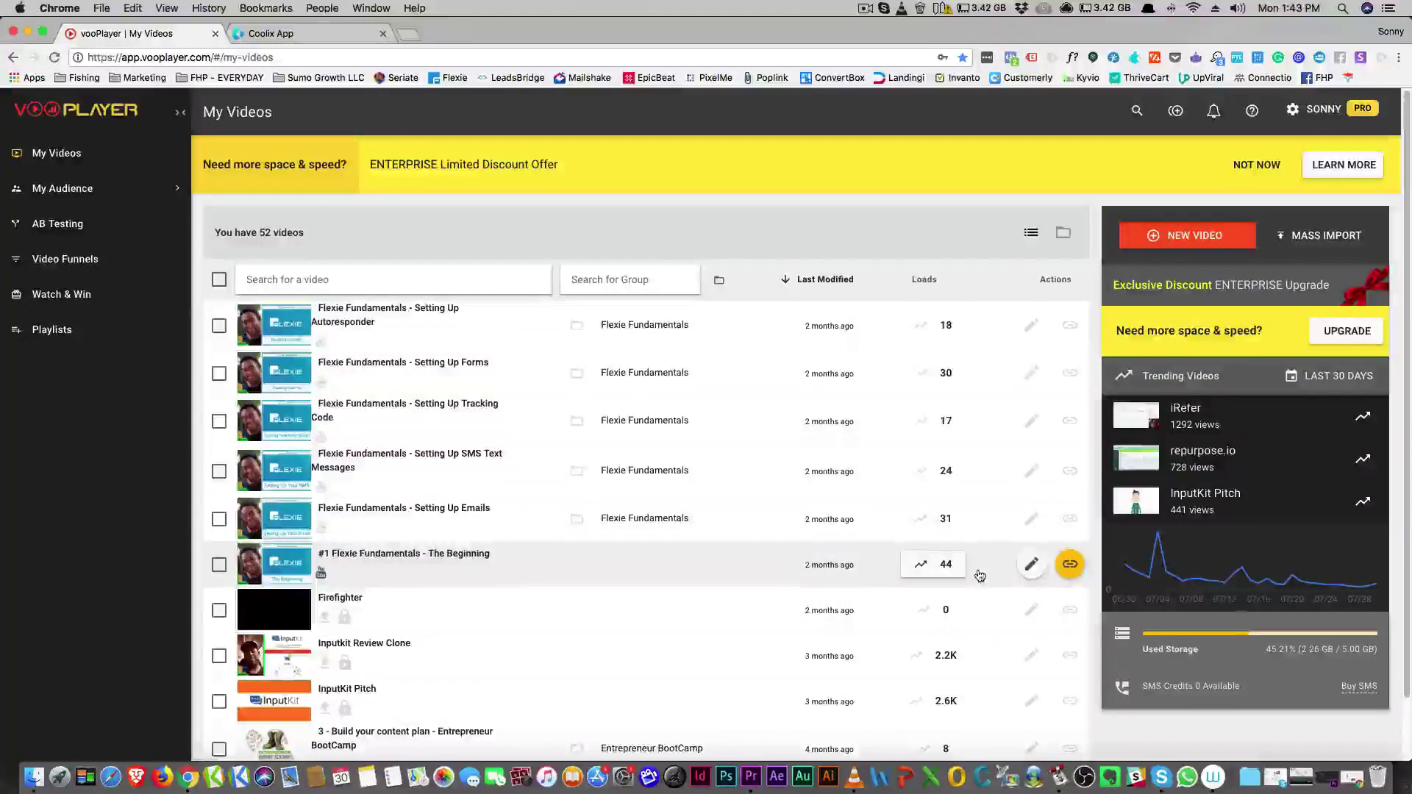
scroll(975, 558, "down", 2)
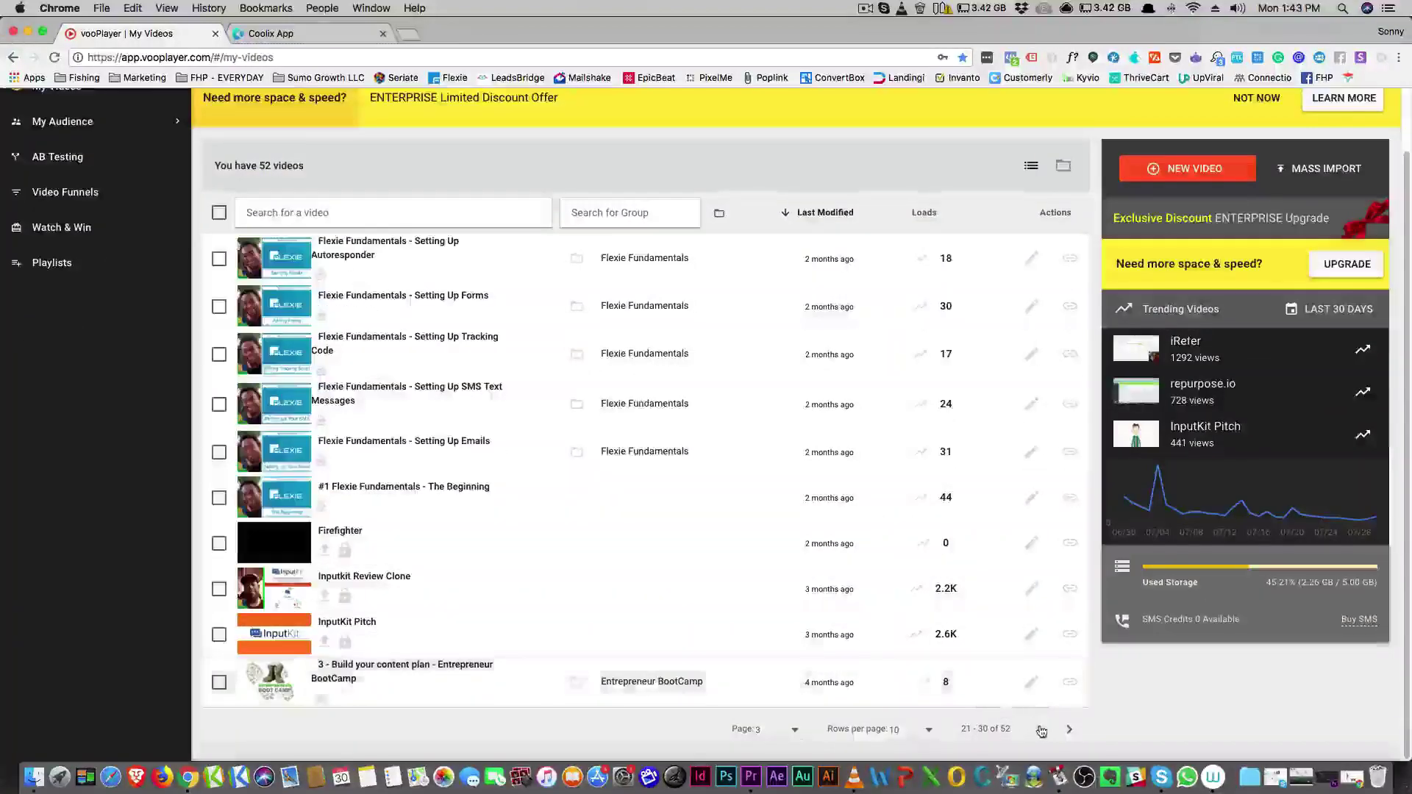
left_click(1041, 730)
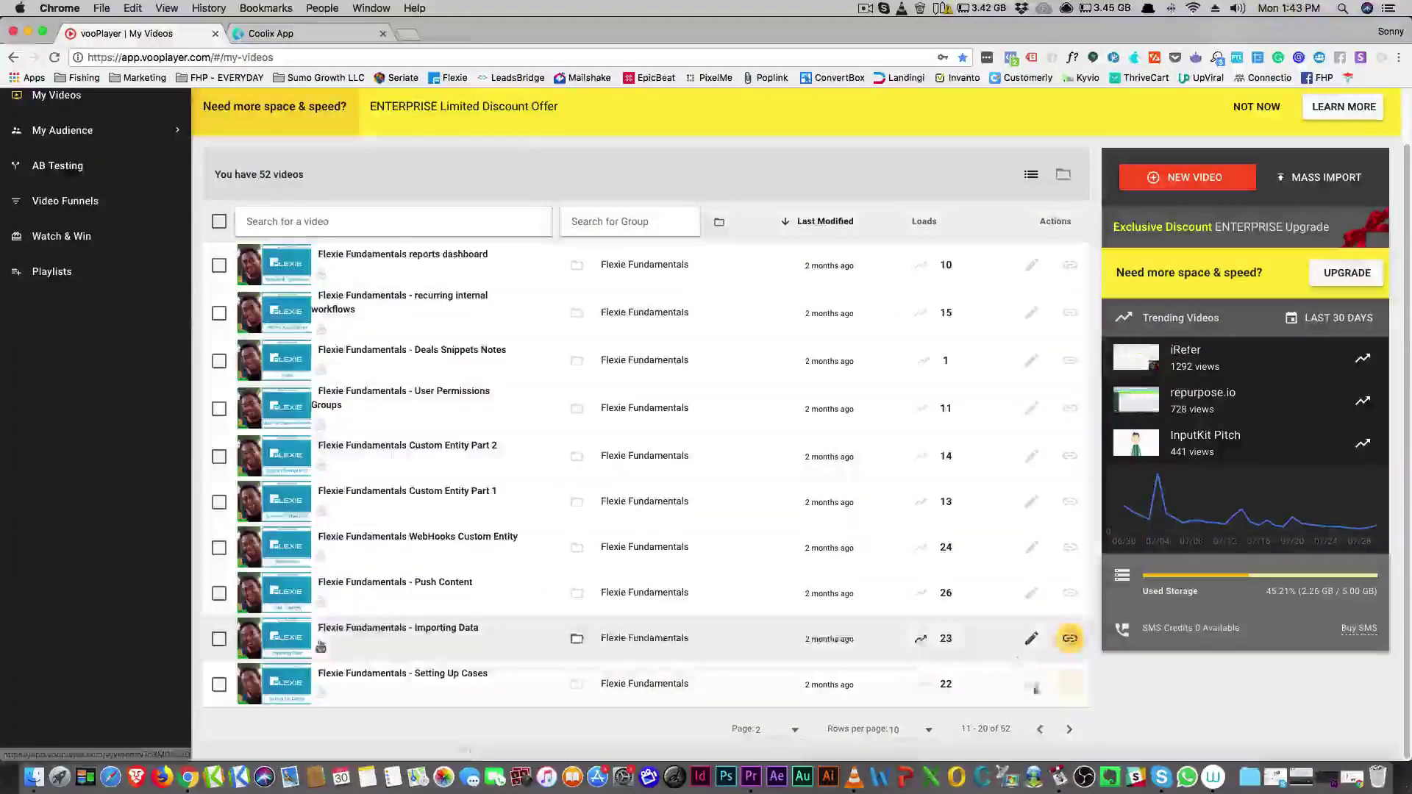
left_click(1039, 730)
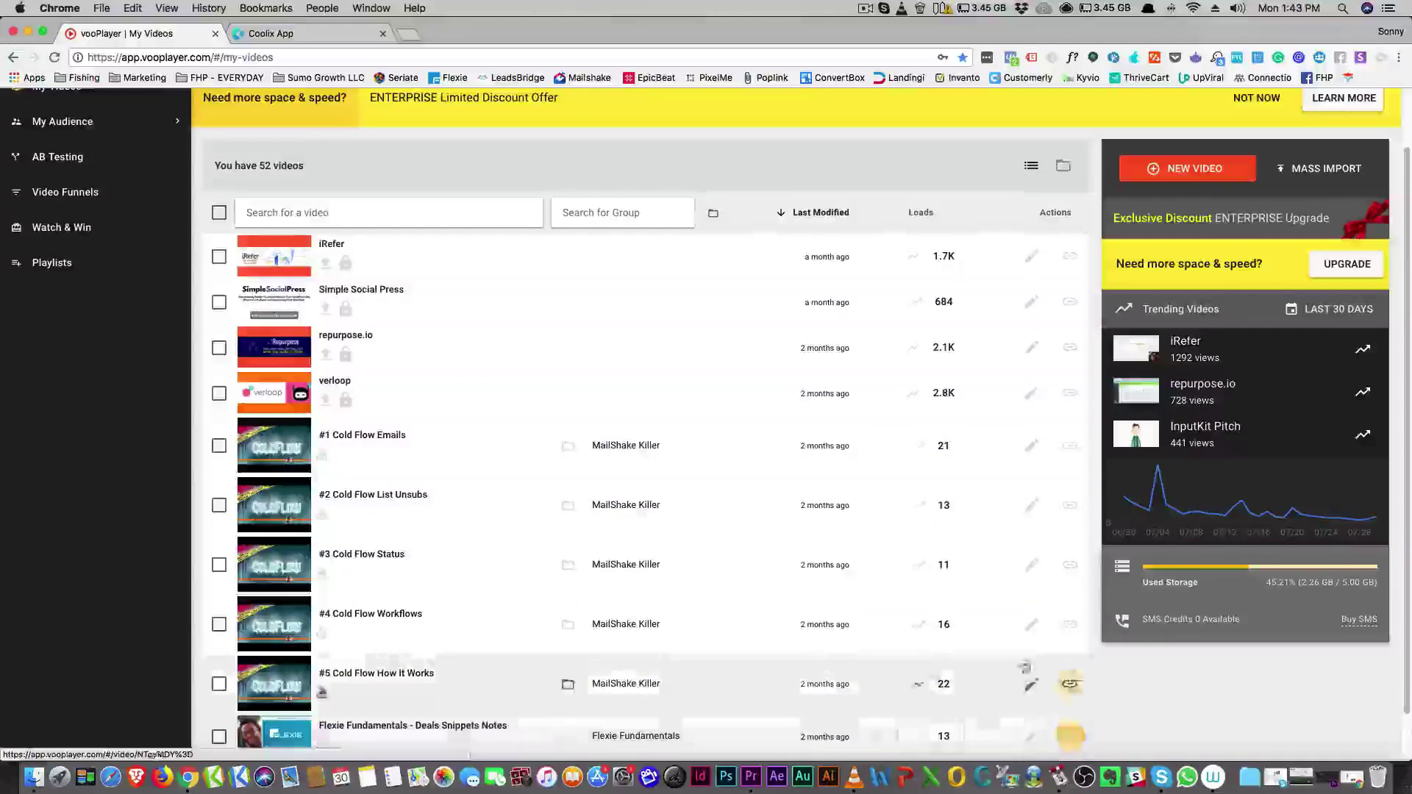
scroll(823, 458, "down", 2)
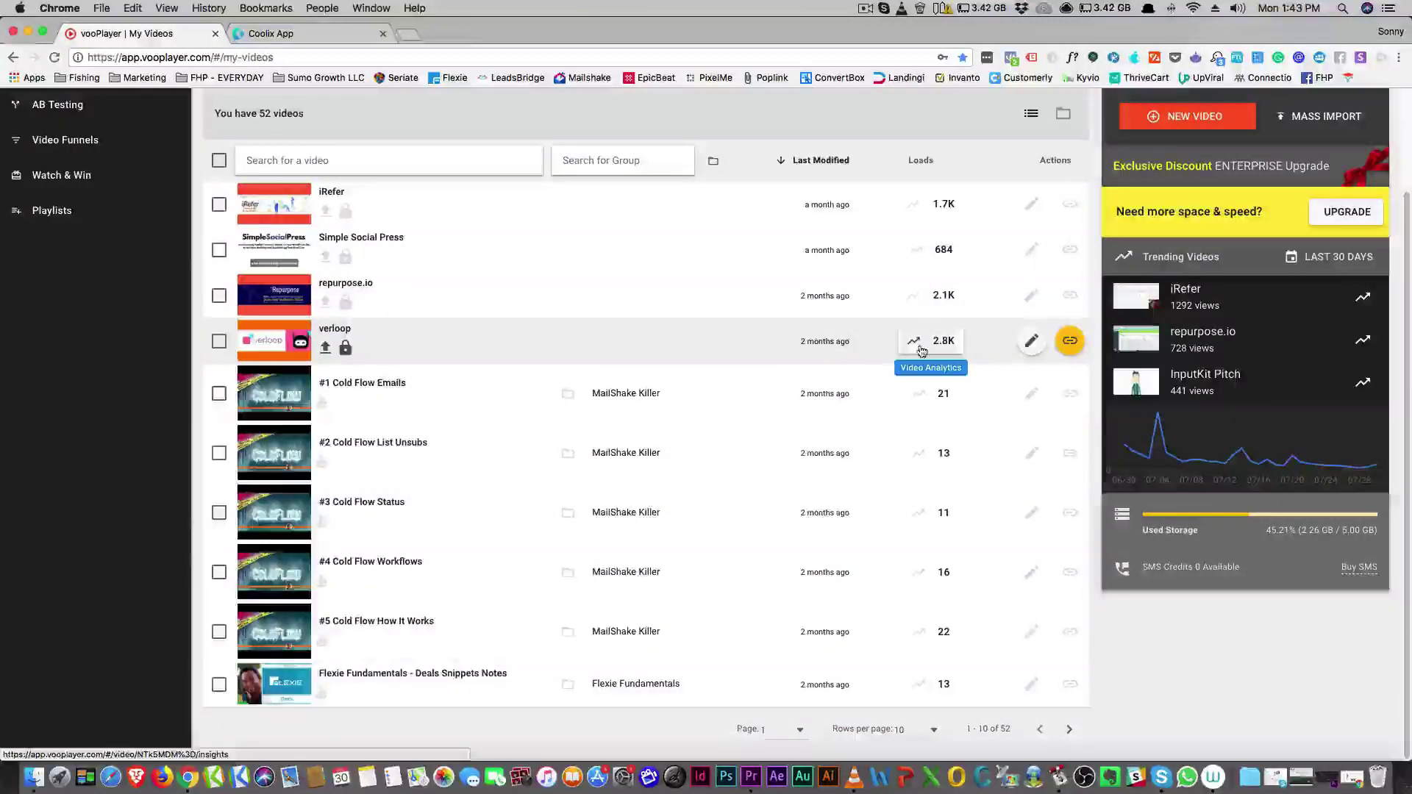
- Open the verloop video's analytics and examine its engagement metrics and how much each listed viewer watched
left_click(920, 351)
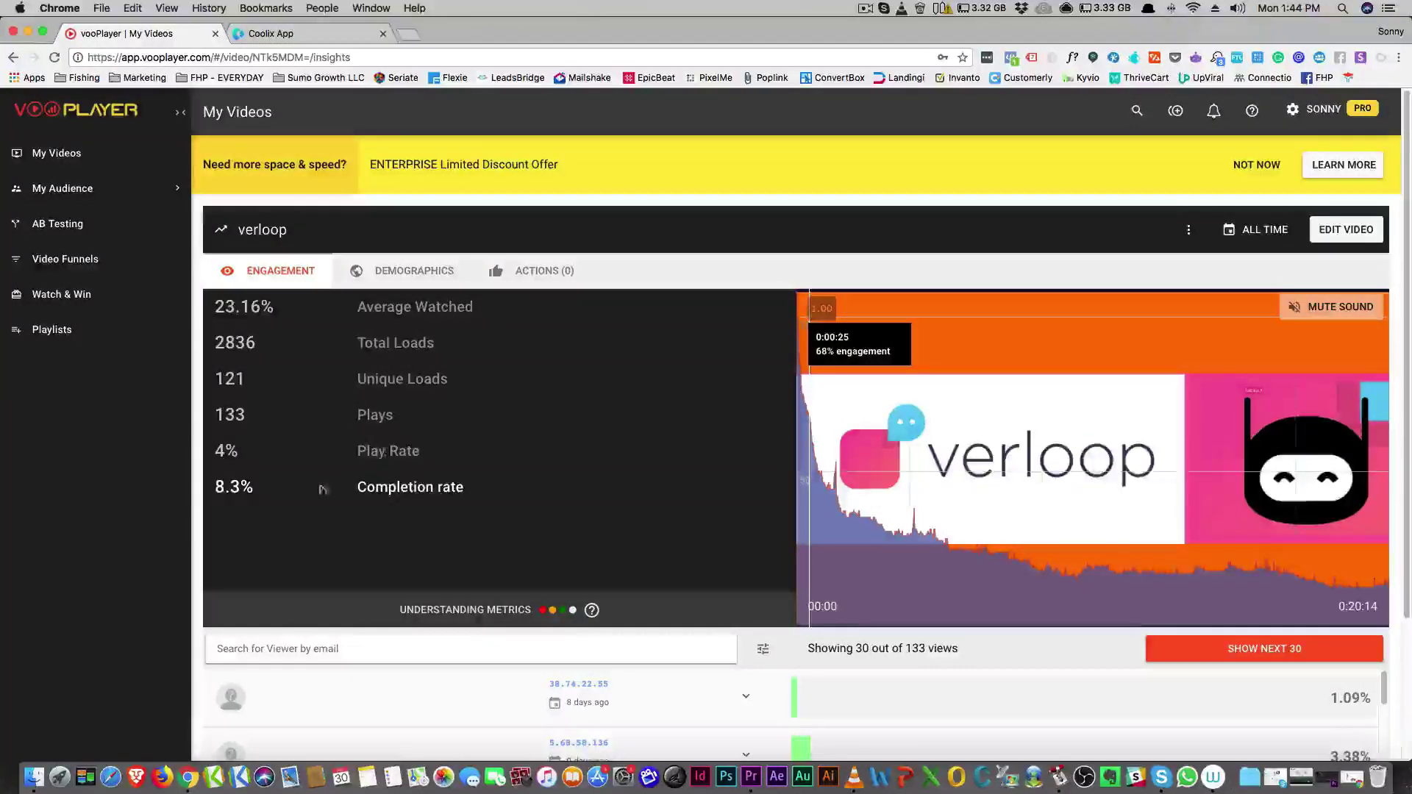
scroll(368, 471, "down", 5)
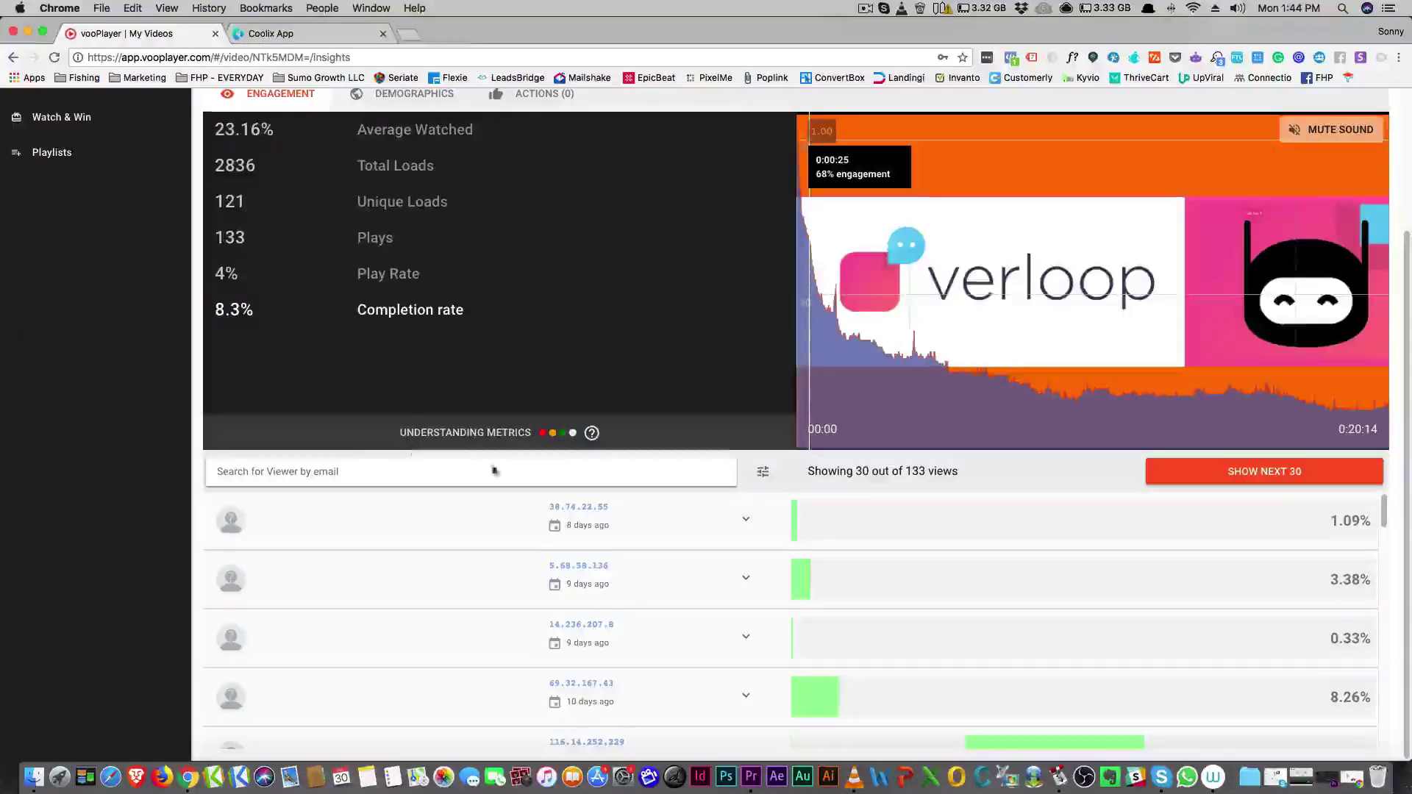
scroll(801, 536, "down", 3)
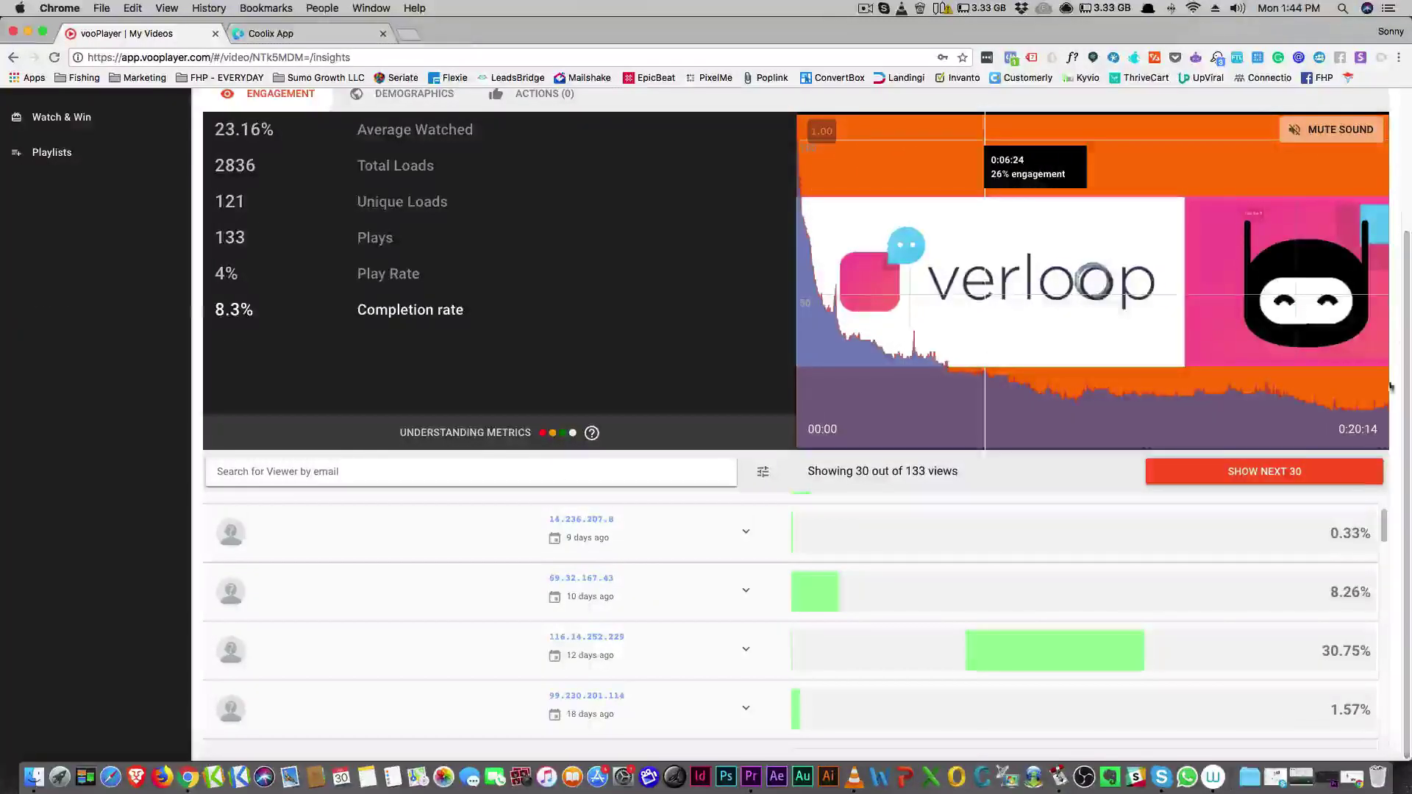
scroll(1382, 531, "down", 3)
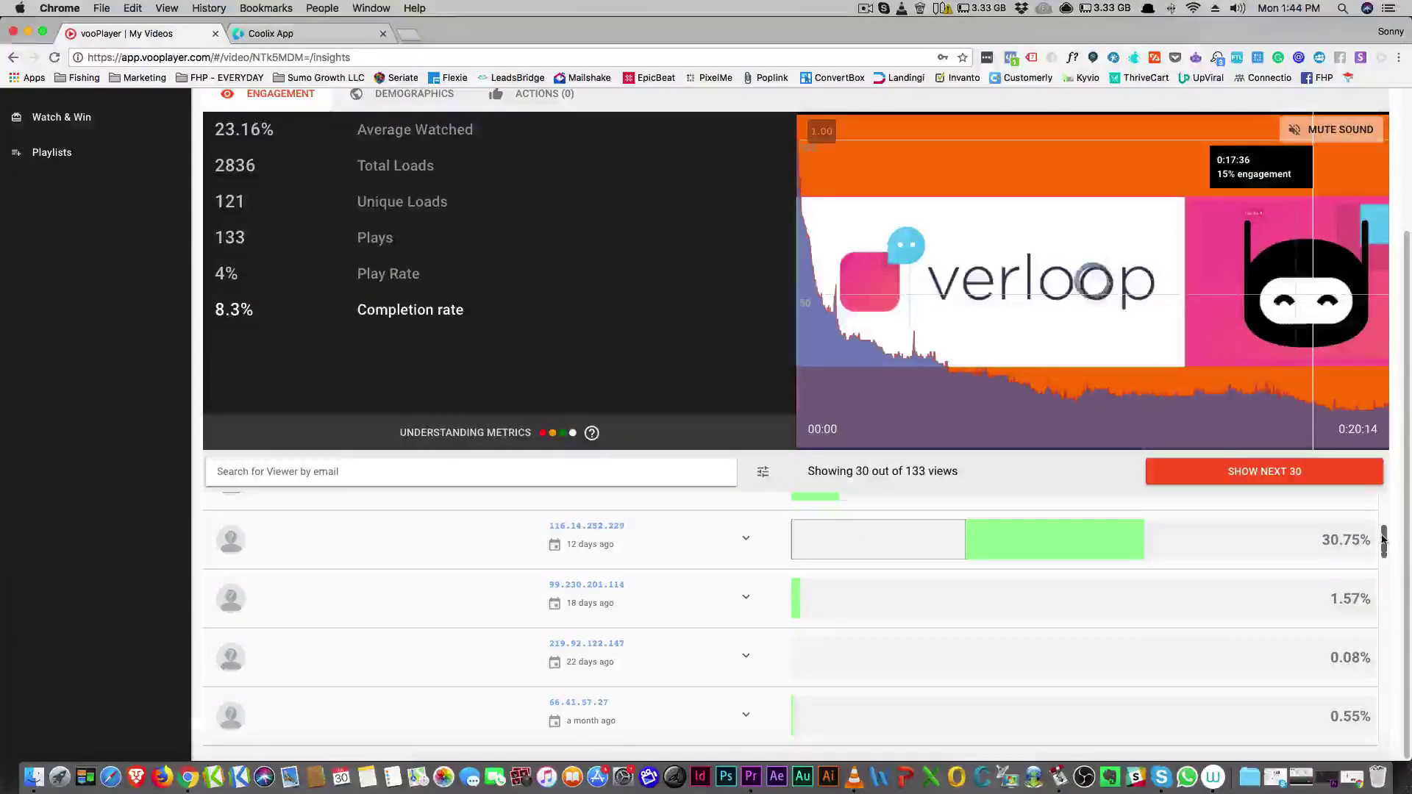
left_click_drag(1382, 539, 1383, 616)
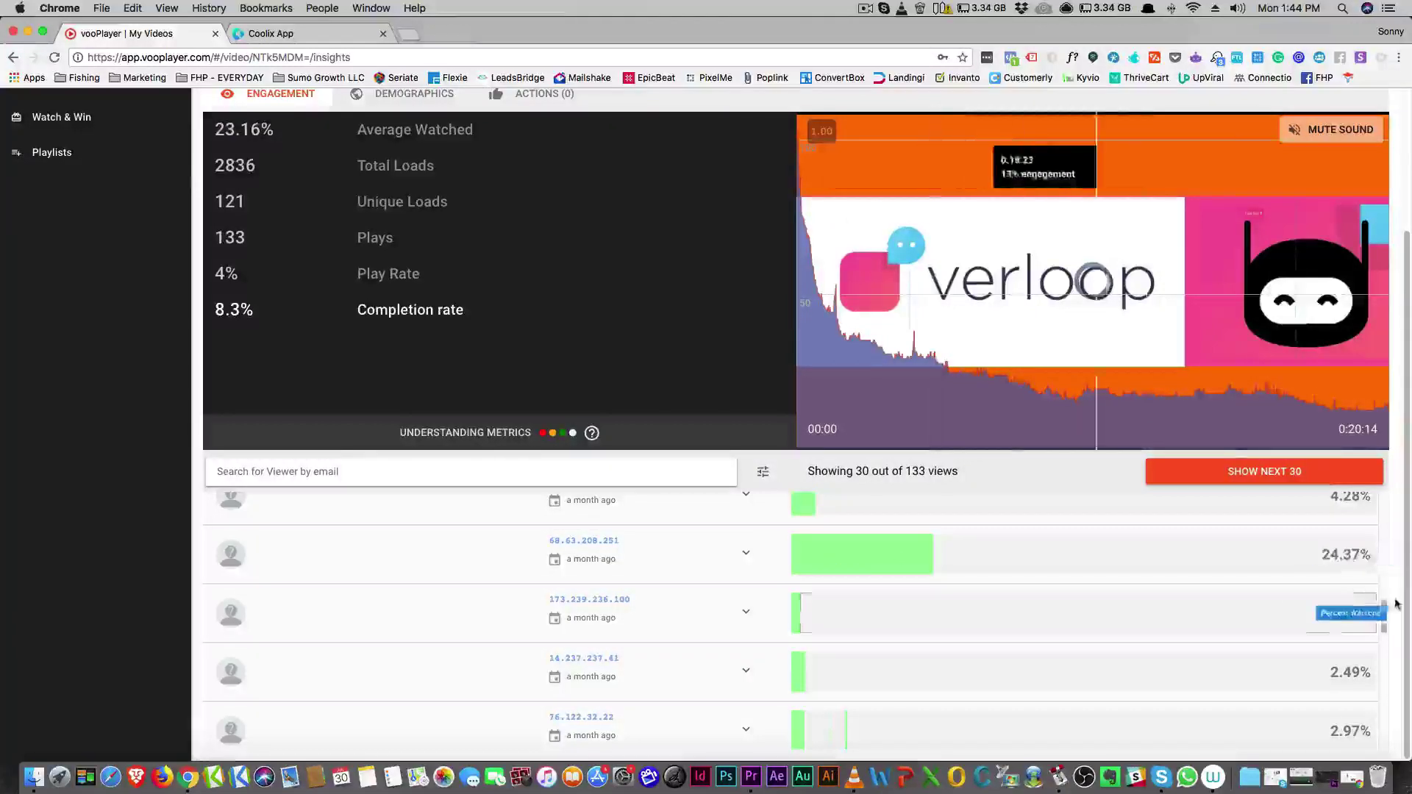
scroll(1095, 583, "down", 5)
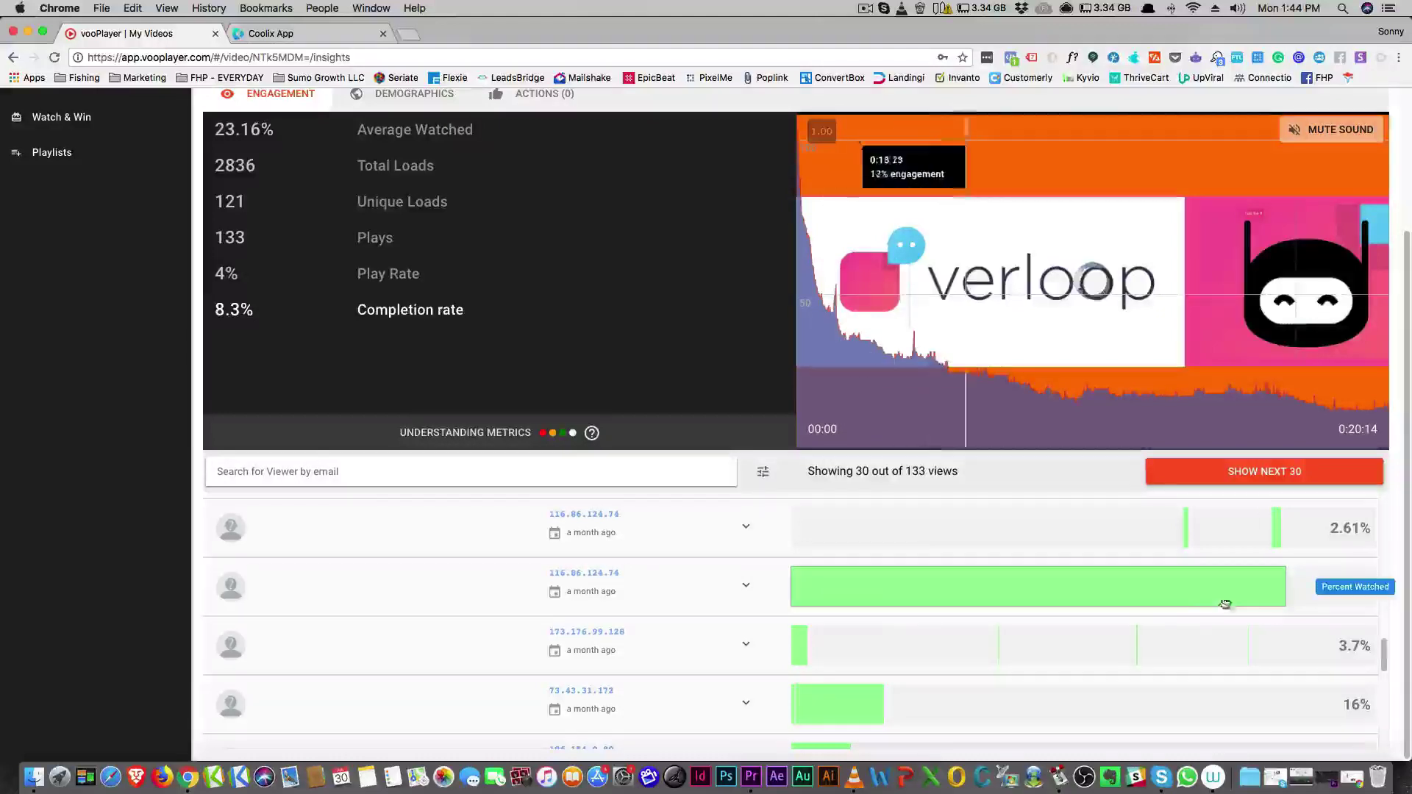
- Expand the entry of the listed viewer who watched 100% of the verloop video and check that viewer's details
left_click_drag(1383, 654, 1383, 695)
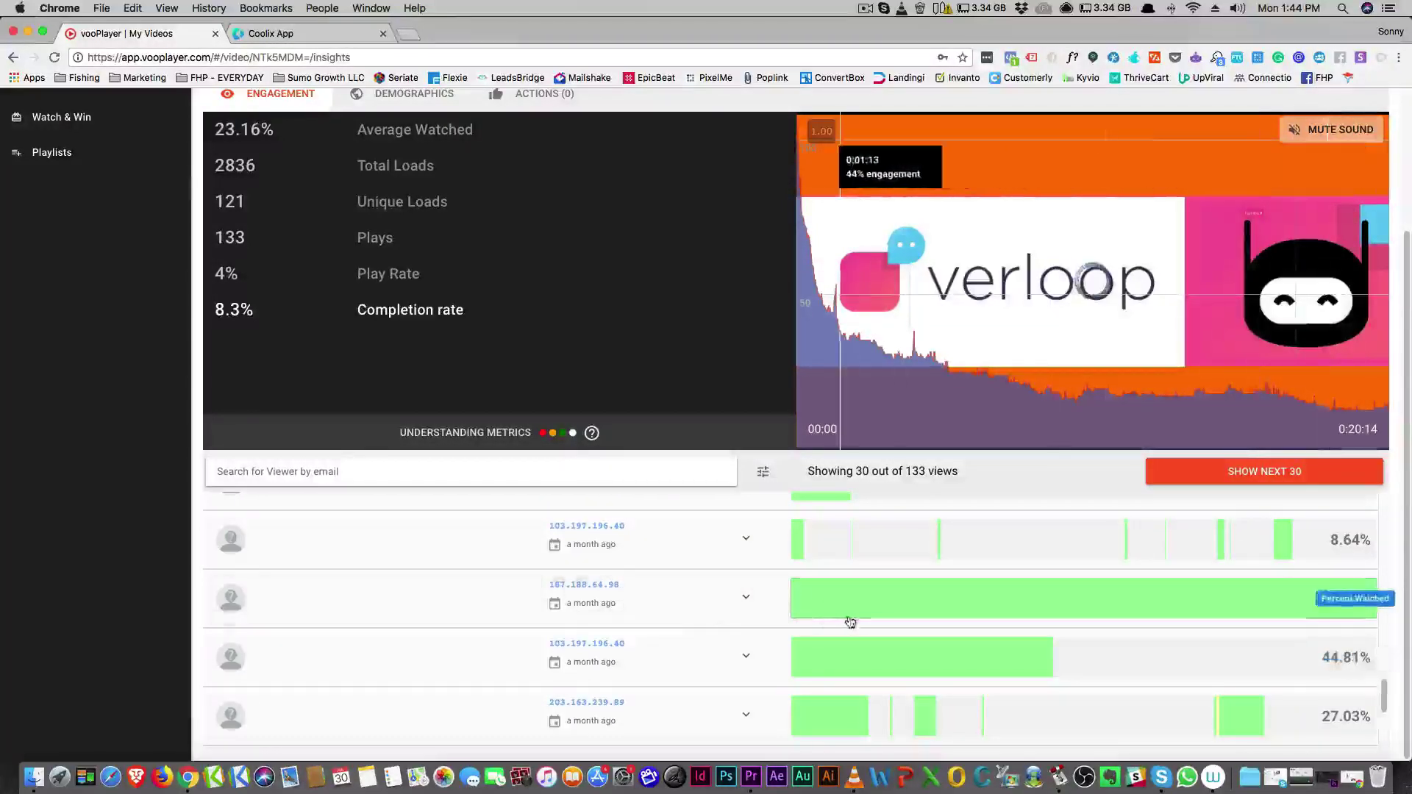
left_click(745, 597)
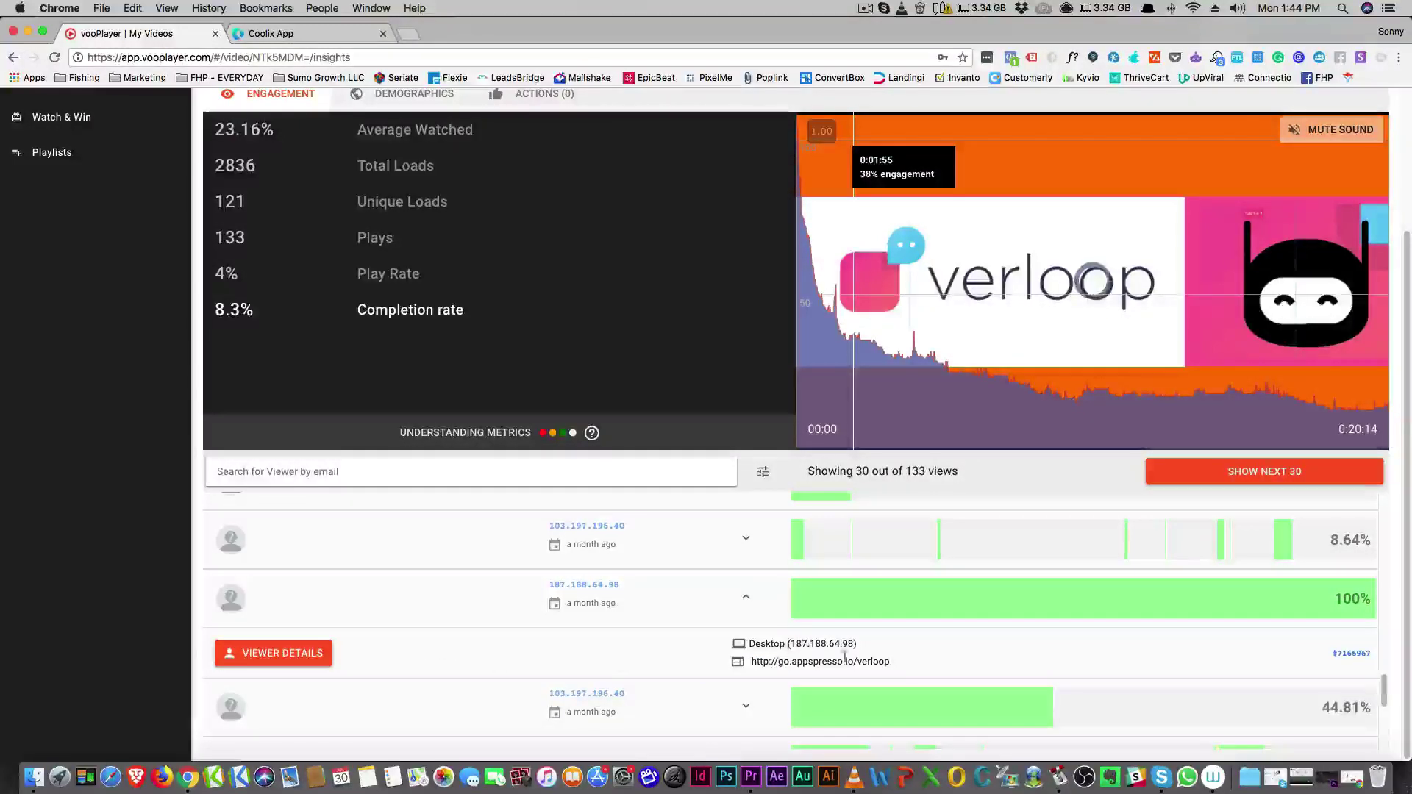
left_click(323, 651)
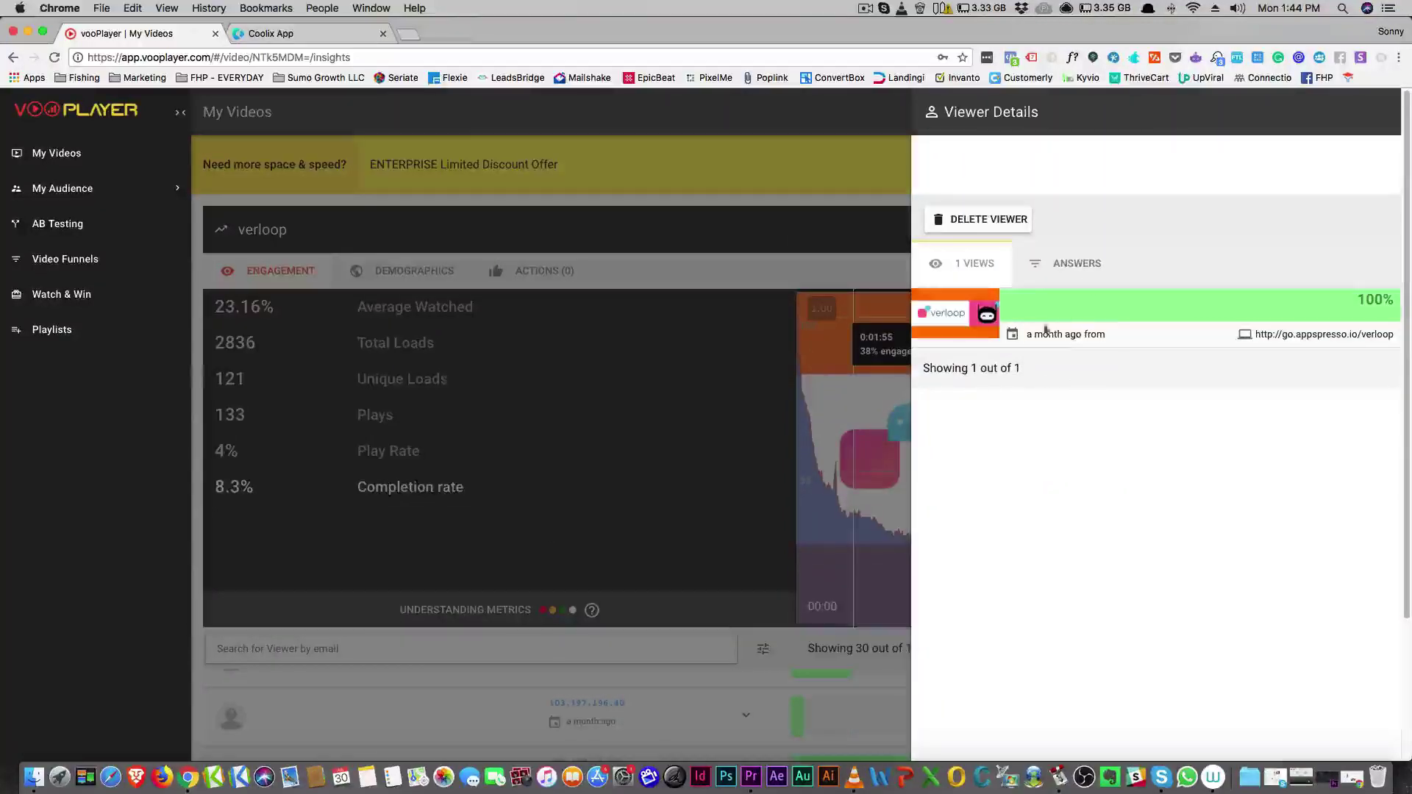
left_click(803, 159)
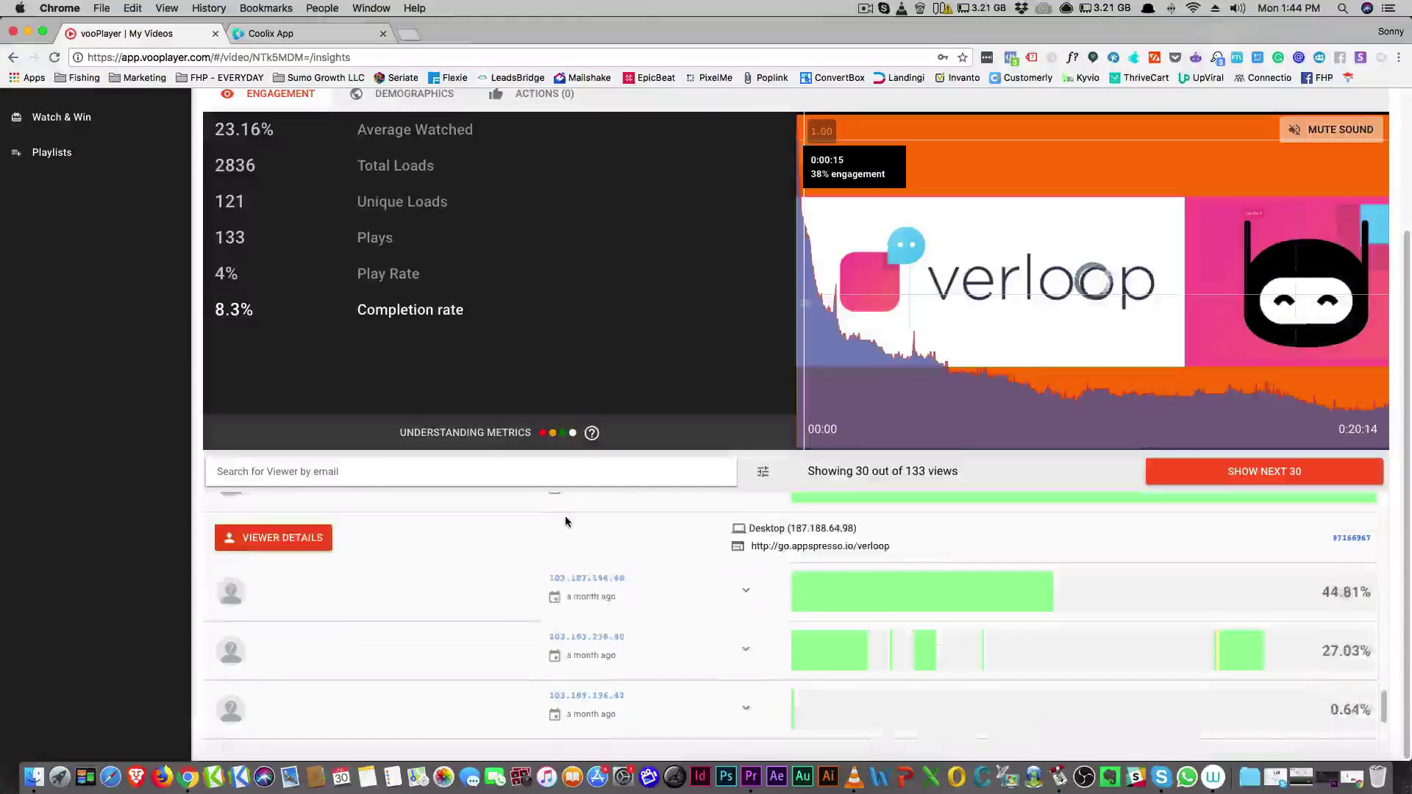
- Look through the remaining viewers of the verloop video and return to its overall engagement metrics
scroll(566, 521, "down", 3)
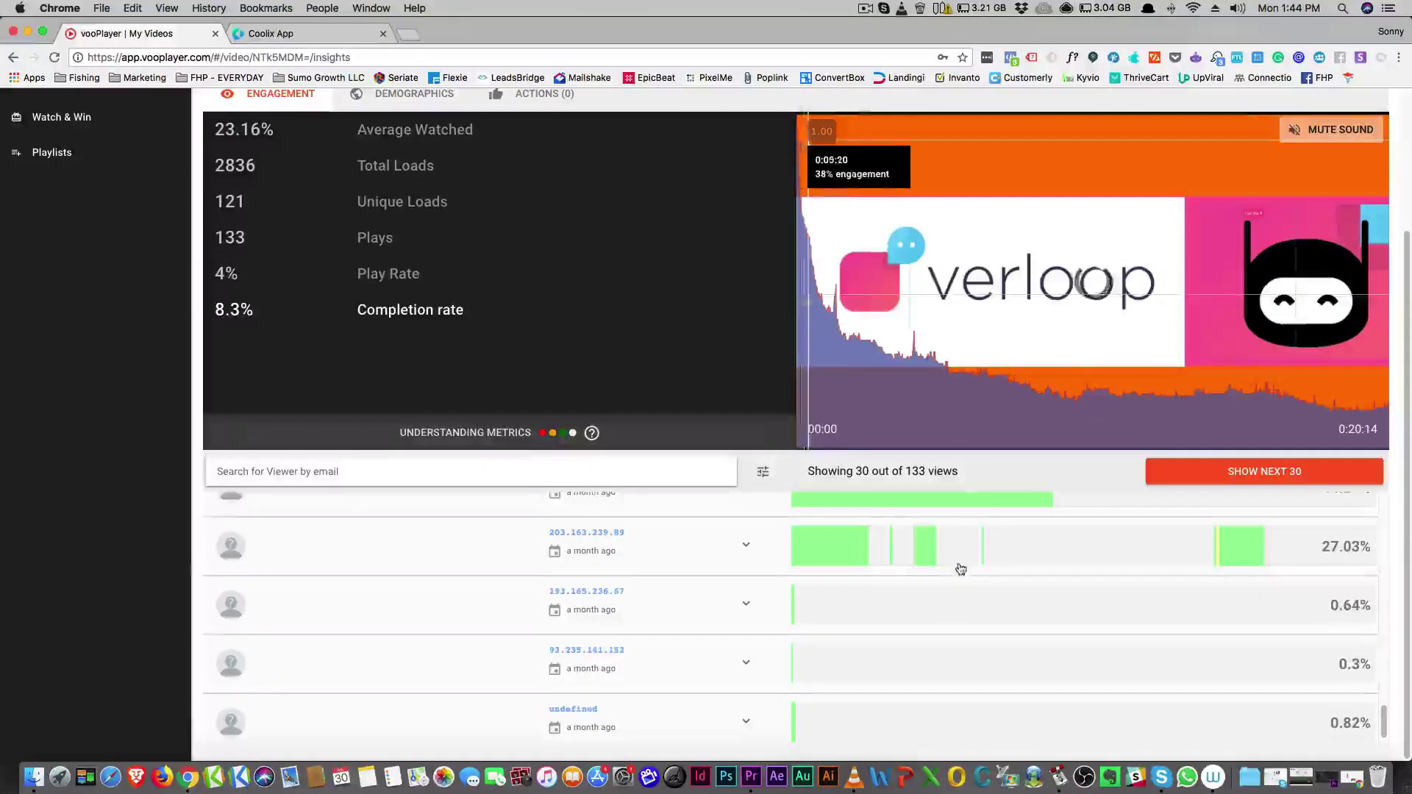
scroll(960, 569, "up", 15)
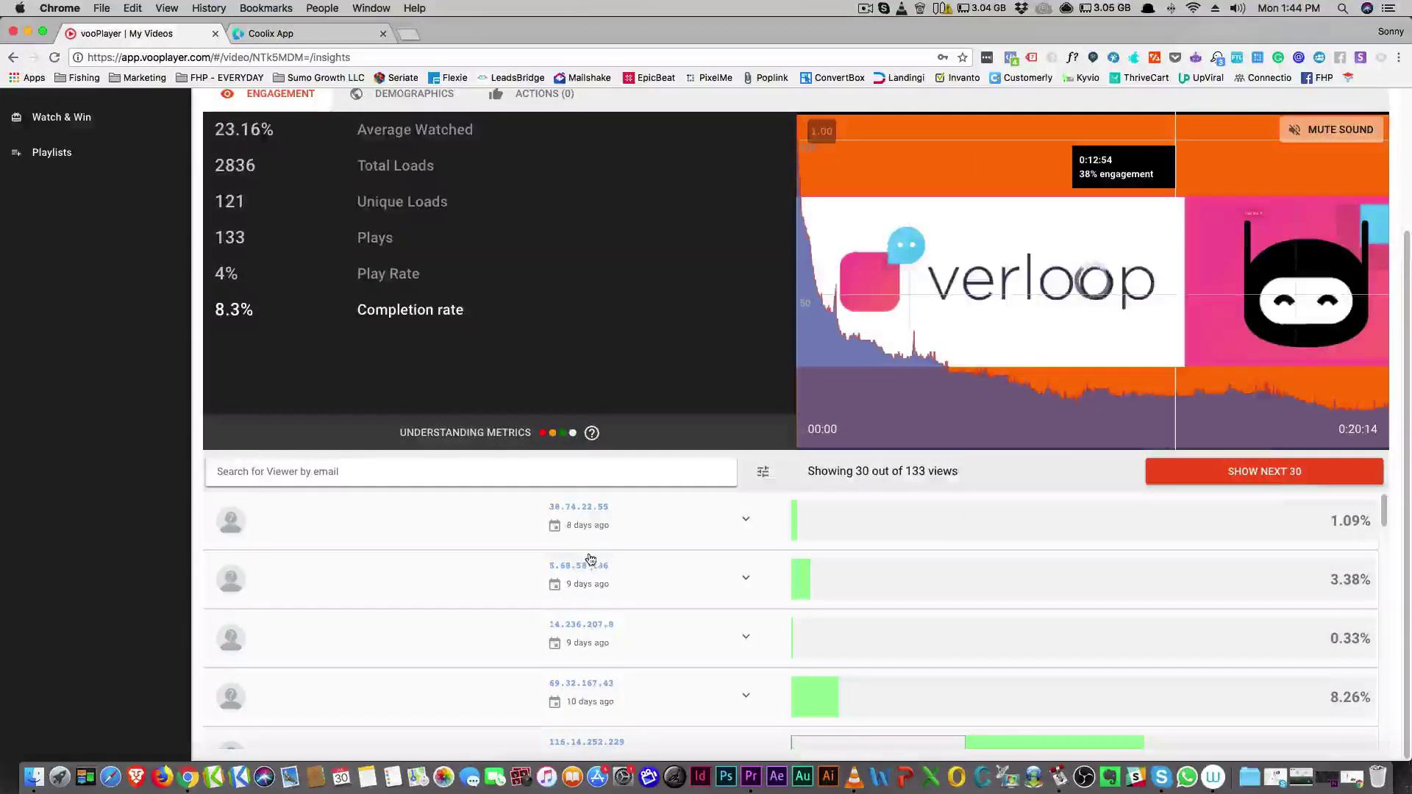
scroll(590, 559, "up", 3)
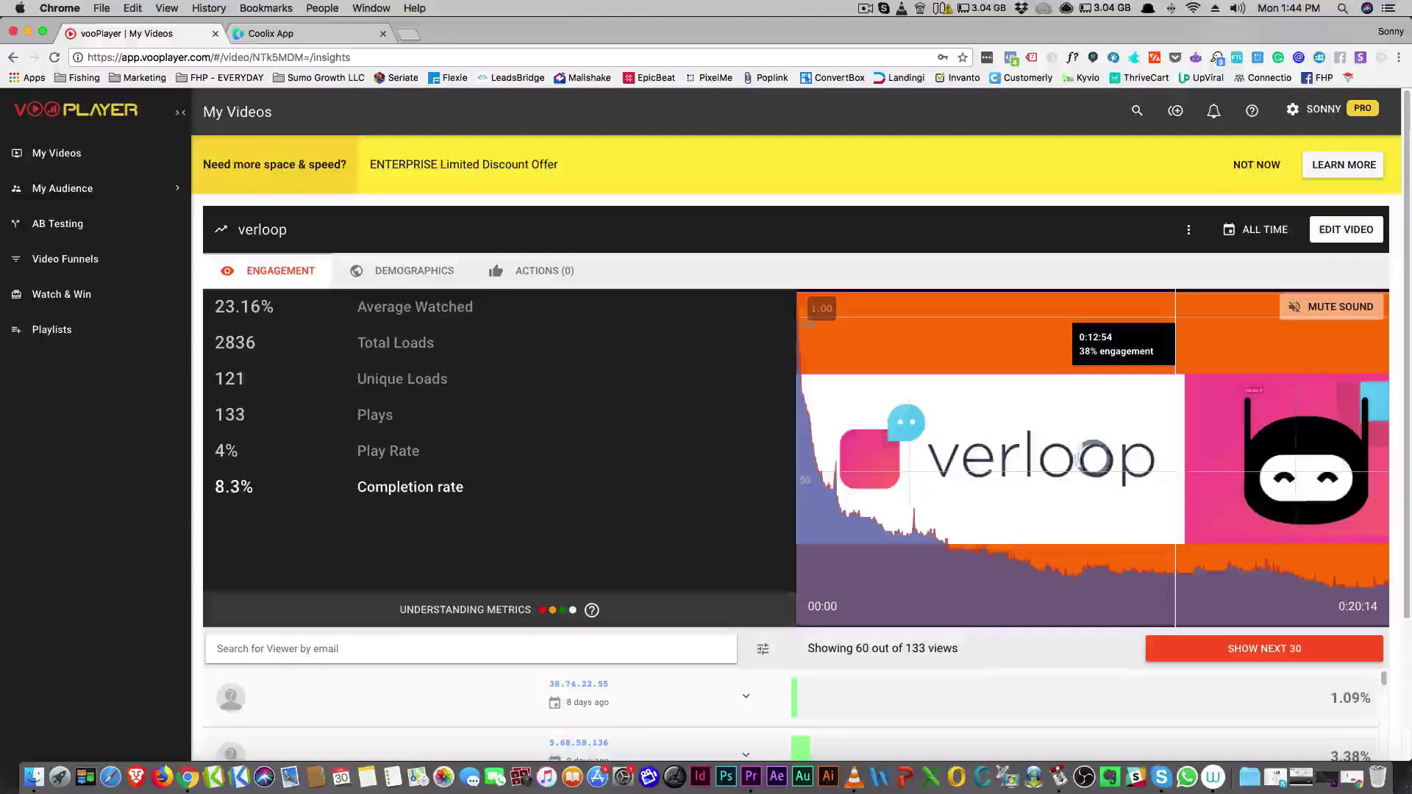
- Return to My Videos and look over the first page of videos and their load figures
left_click(57, 155)
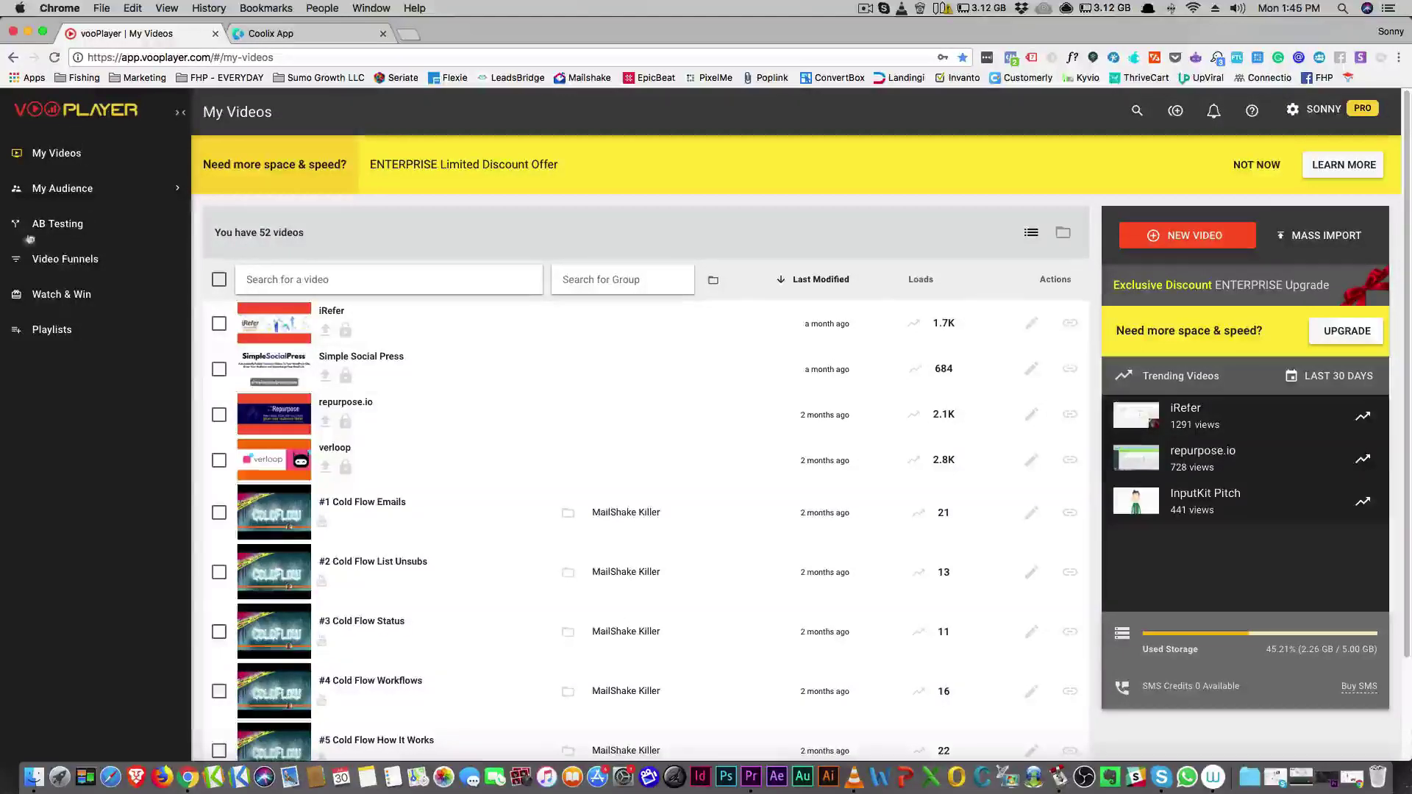
left_click(36, 153)
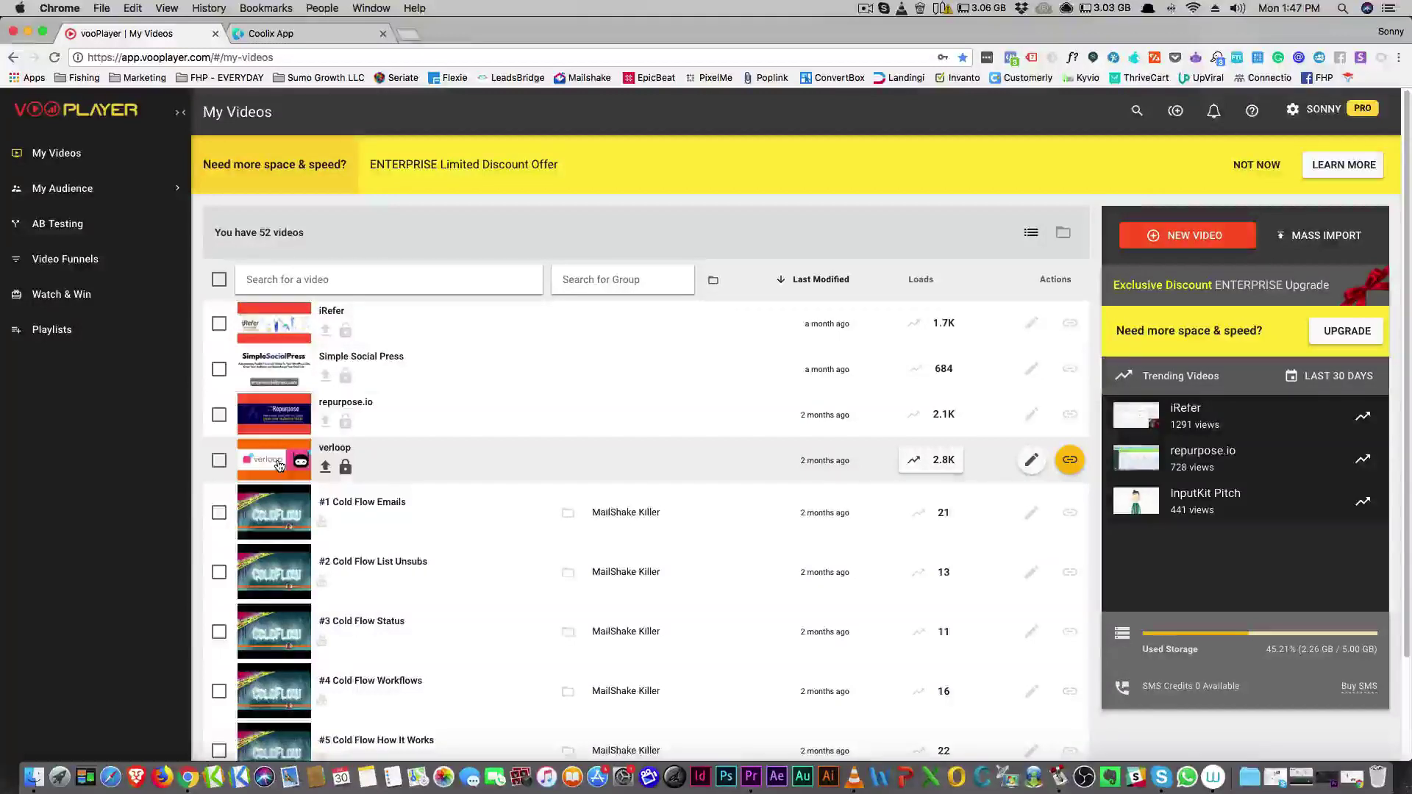
scroll(413, 493, "down", 3)
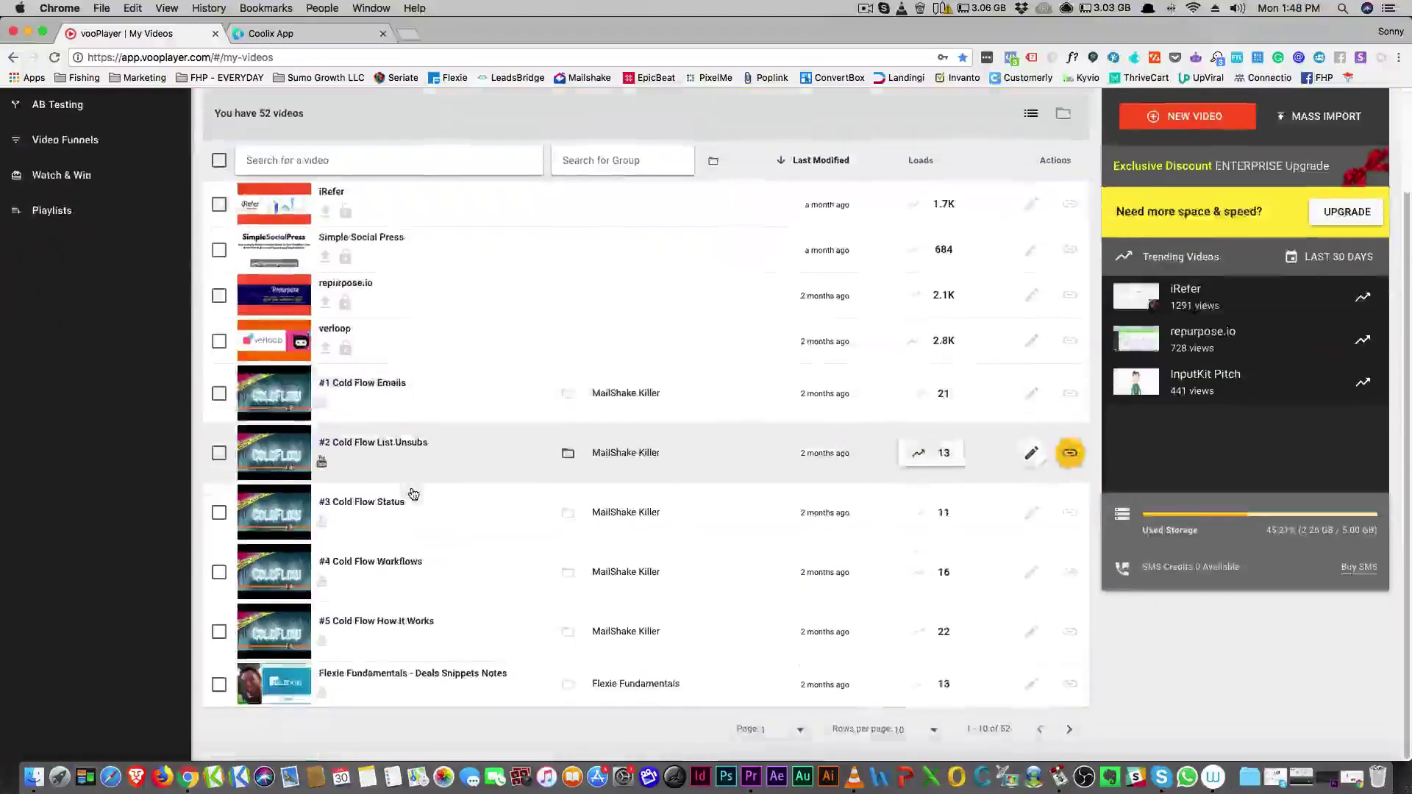
scroll(410, 494, "up", 3)
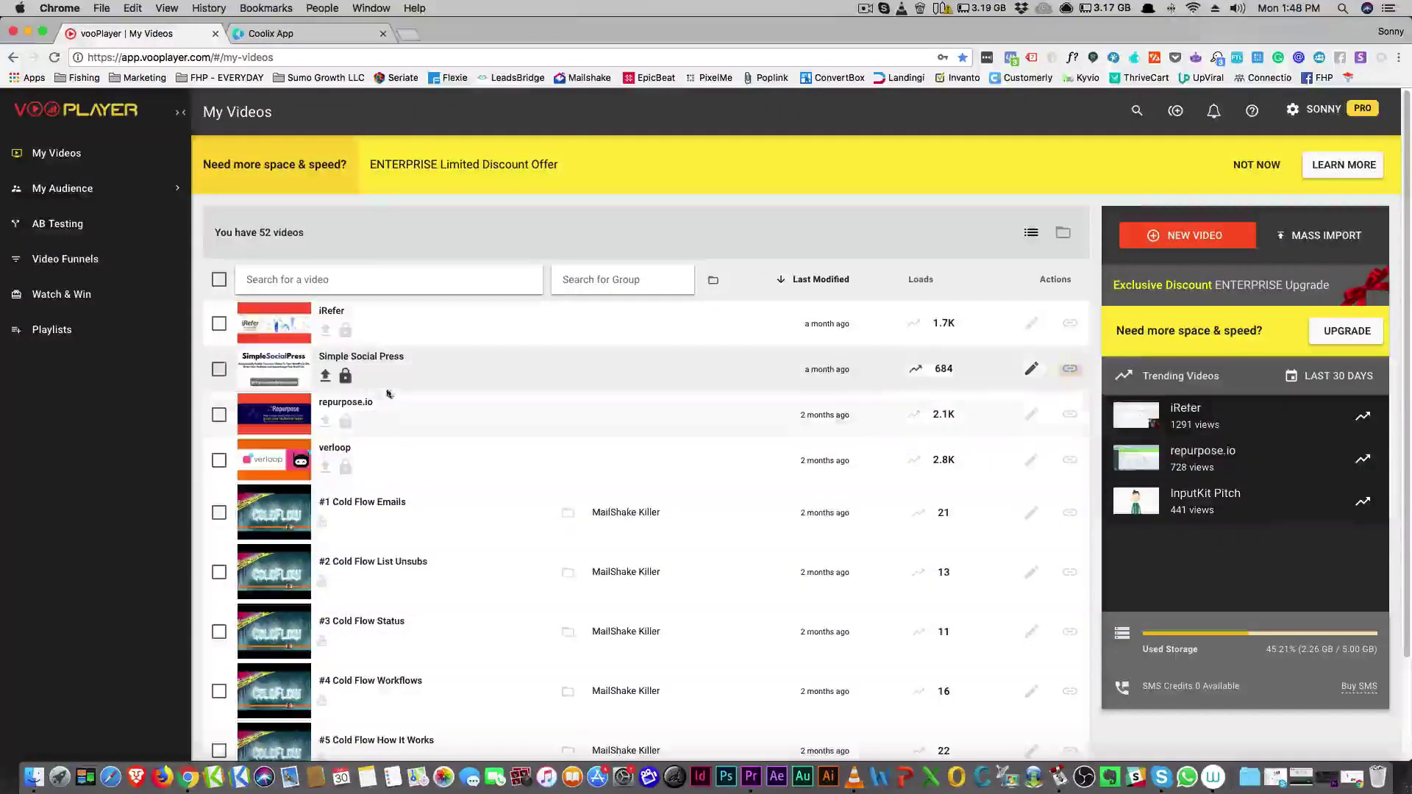
scroll(388, 395, "down", 3)
scroll(388, 395, "up", 3)
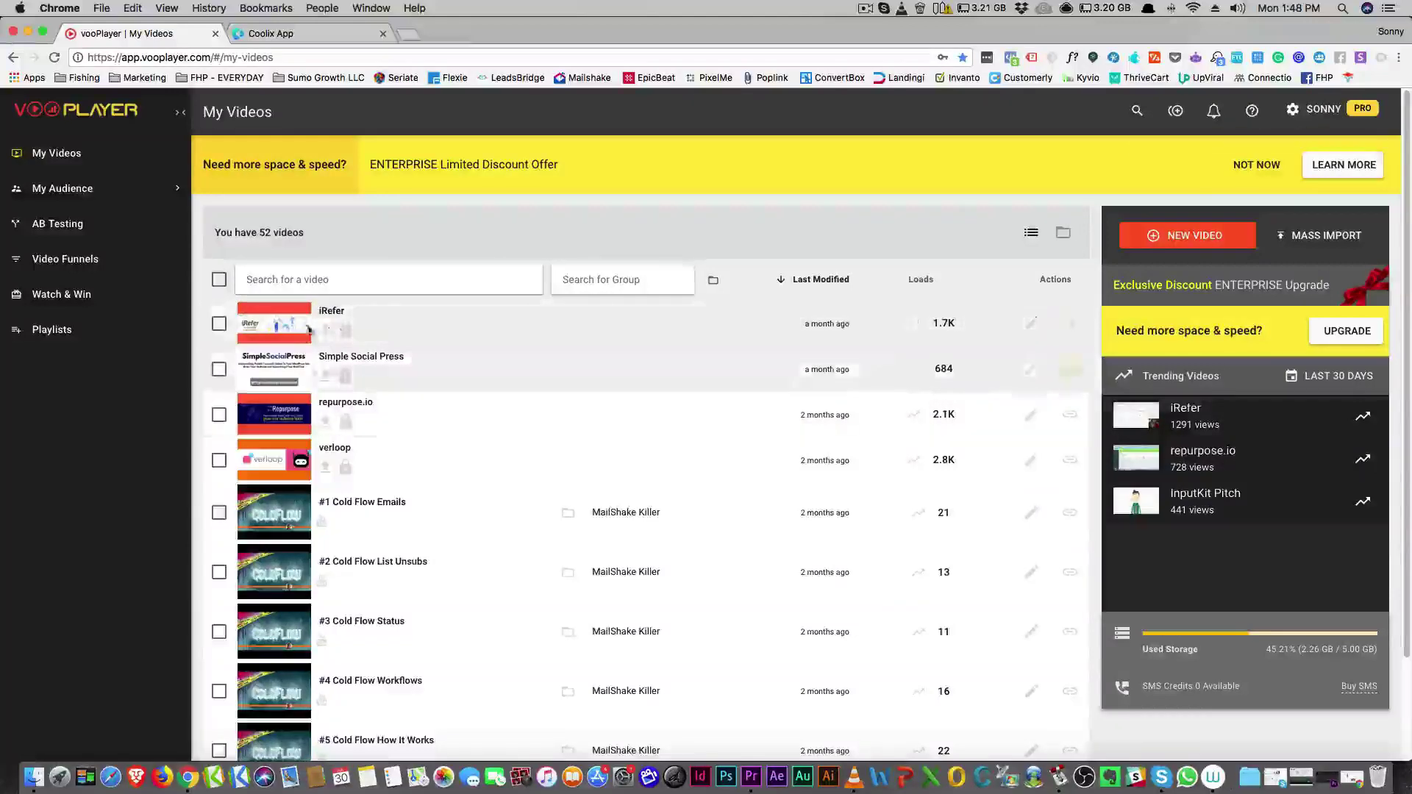
- Open the iRefer video for editing and review its Appearance & Style settings
left_click(280, 324)
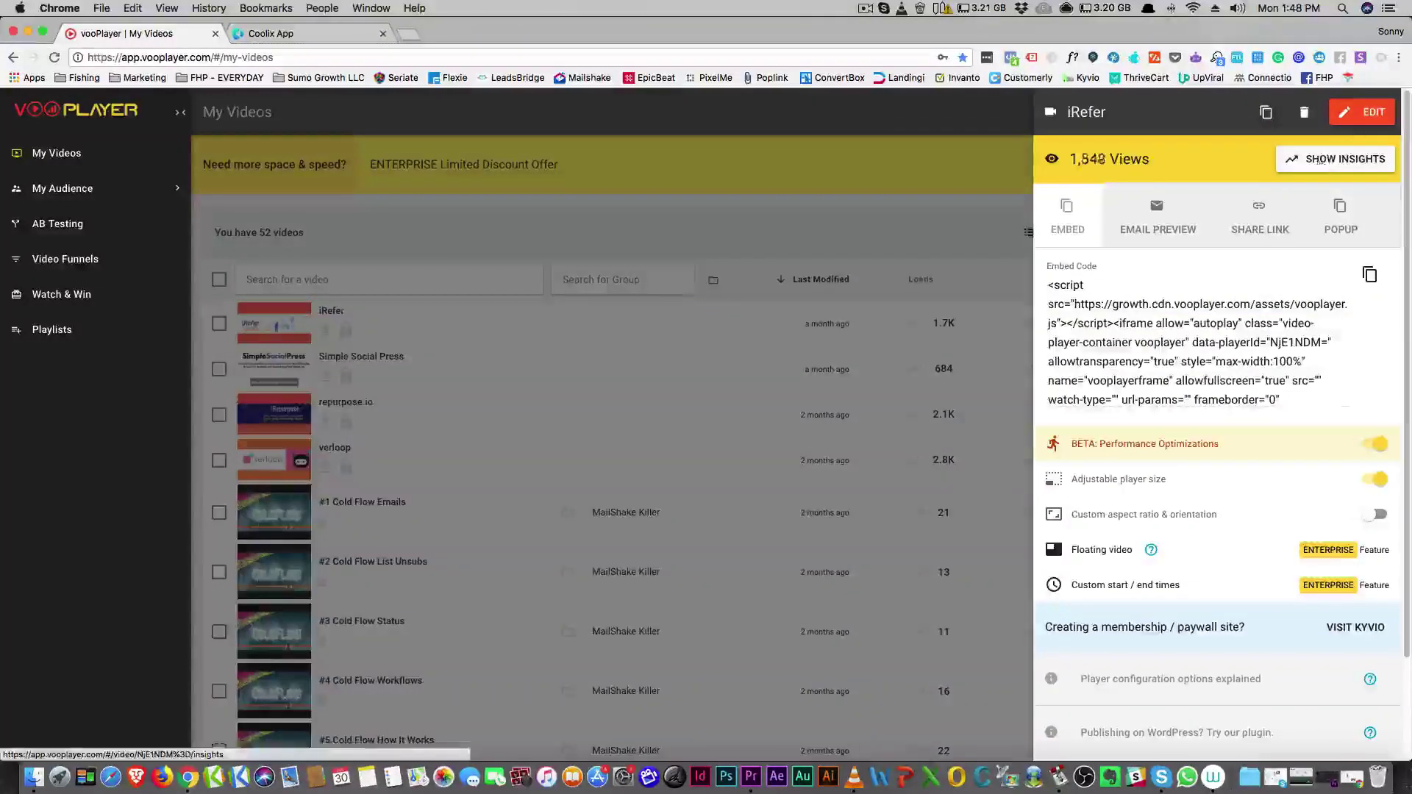
left_click(1362, 111)
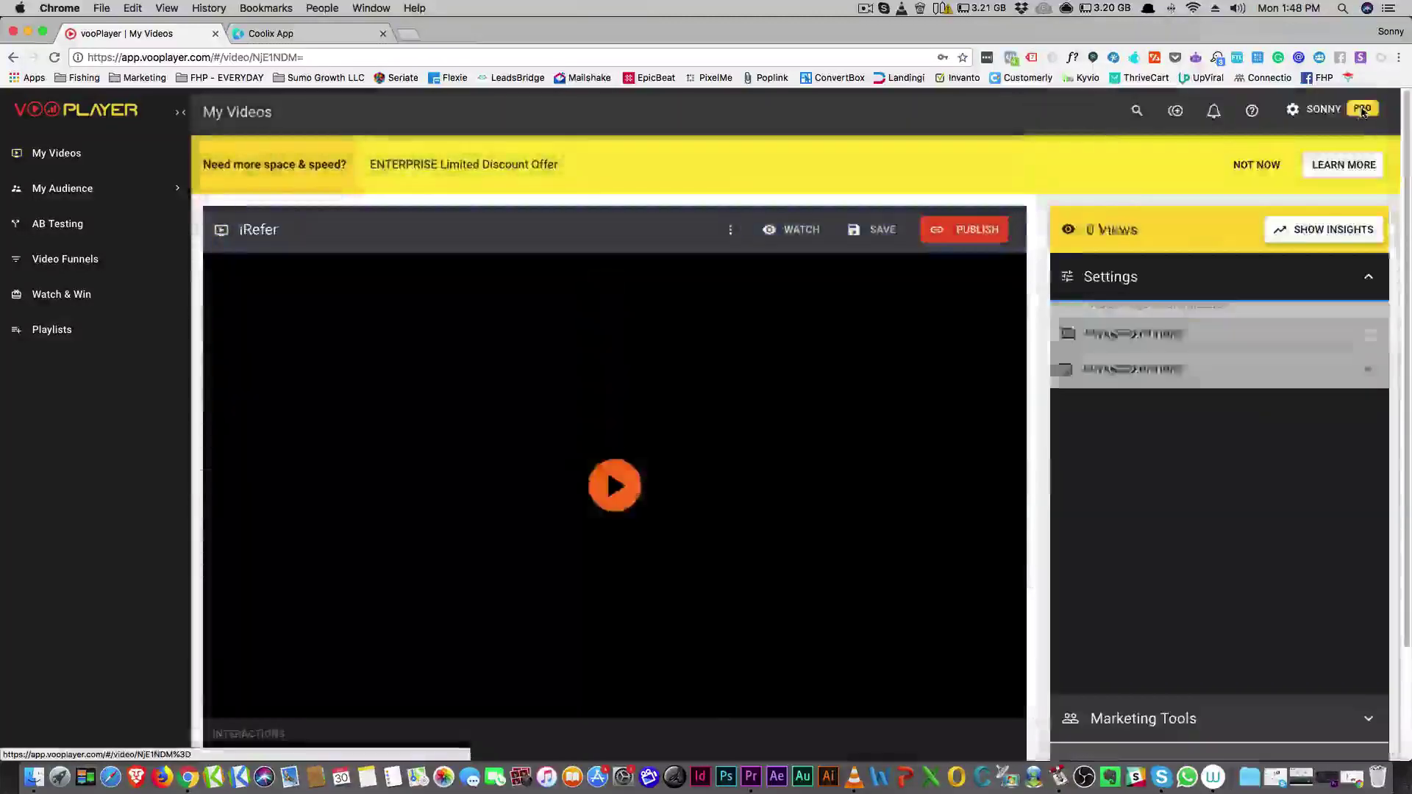
scroll(1169, 412, "down", 3)
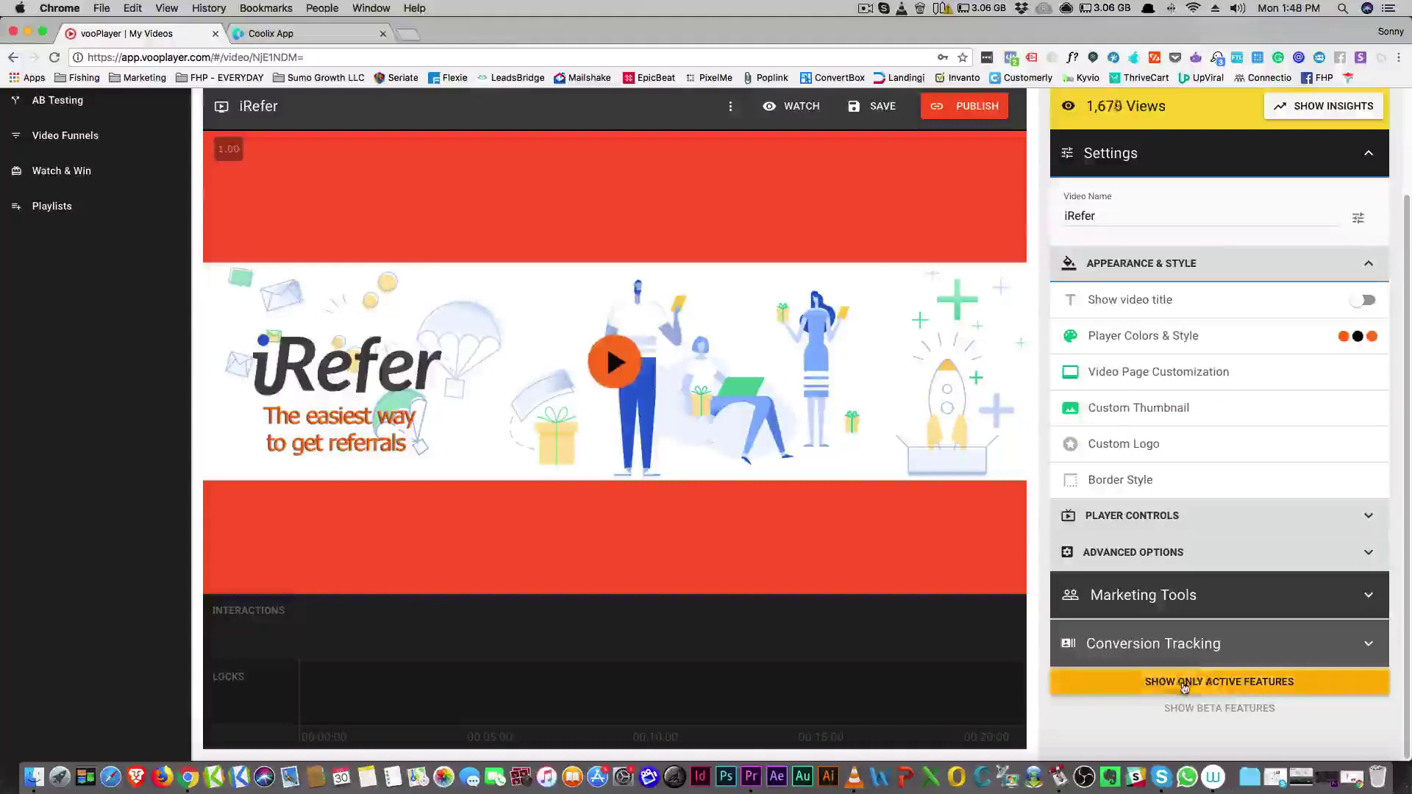
left_click_drag(1184, 688, 1194, 710)
- Examine the video gates among iRefer's Marketing Tools, opening the SMS and Password Protect gates and closing them unchanged
left_click(1166, 595)
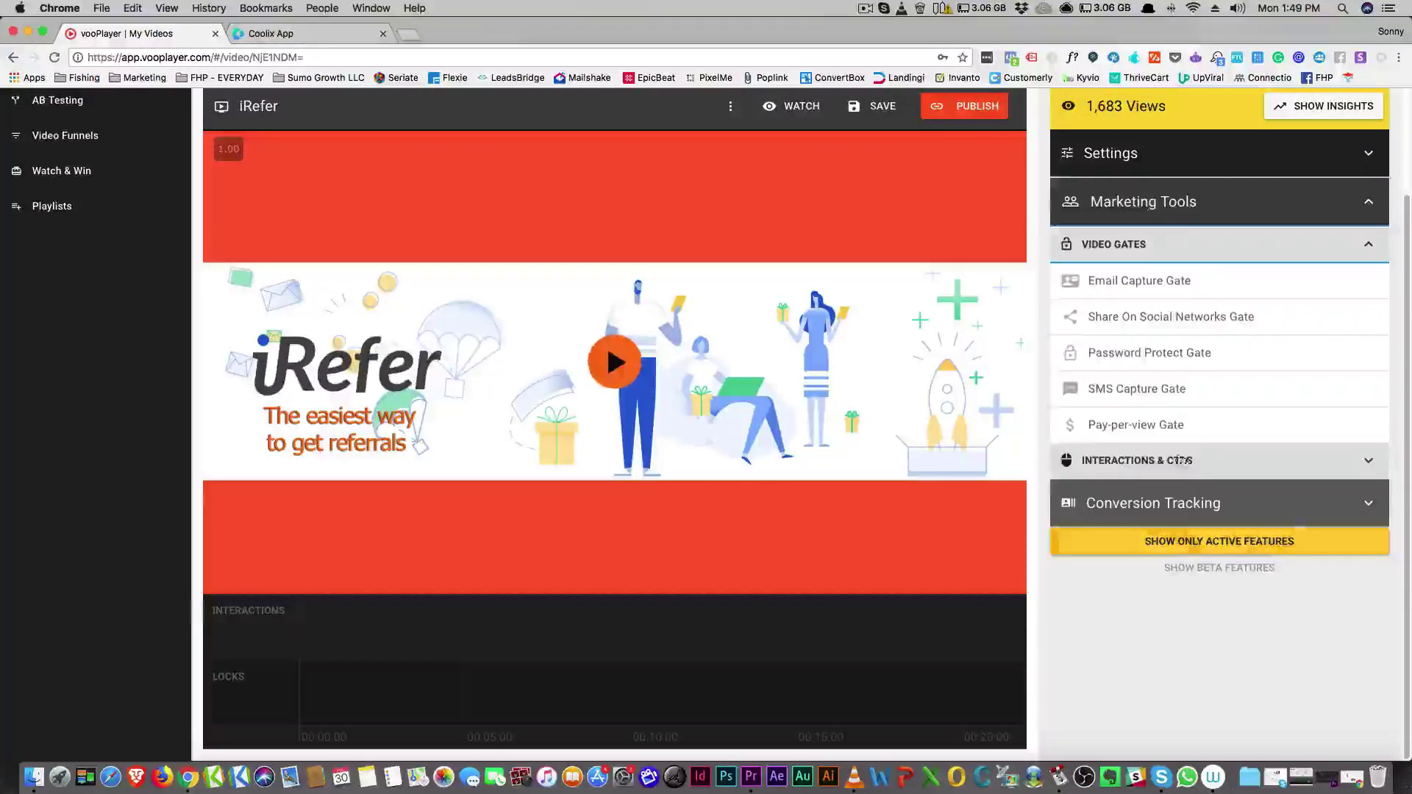
left_click(1118, 390)
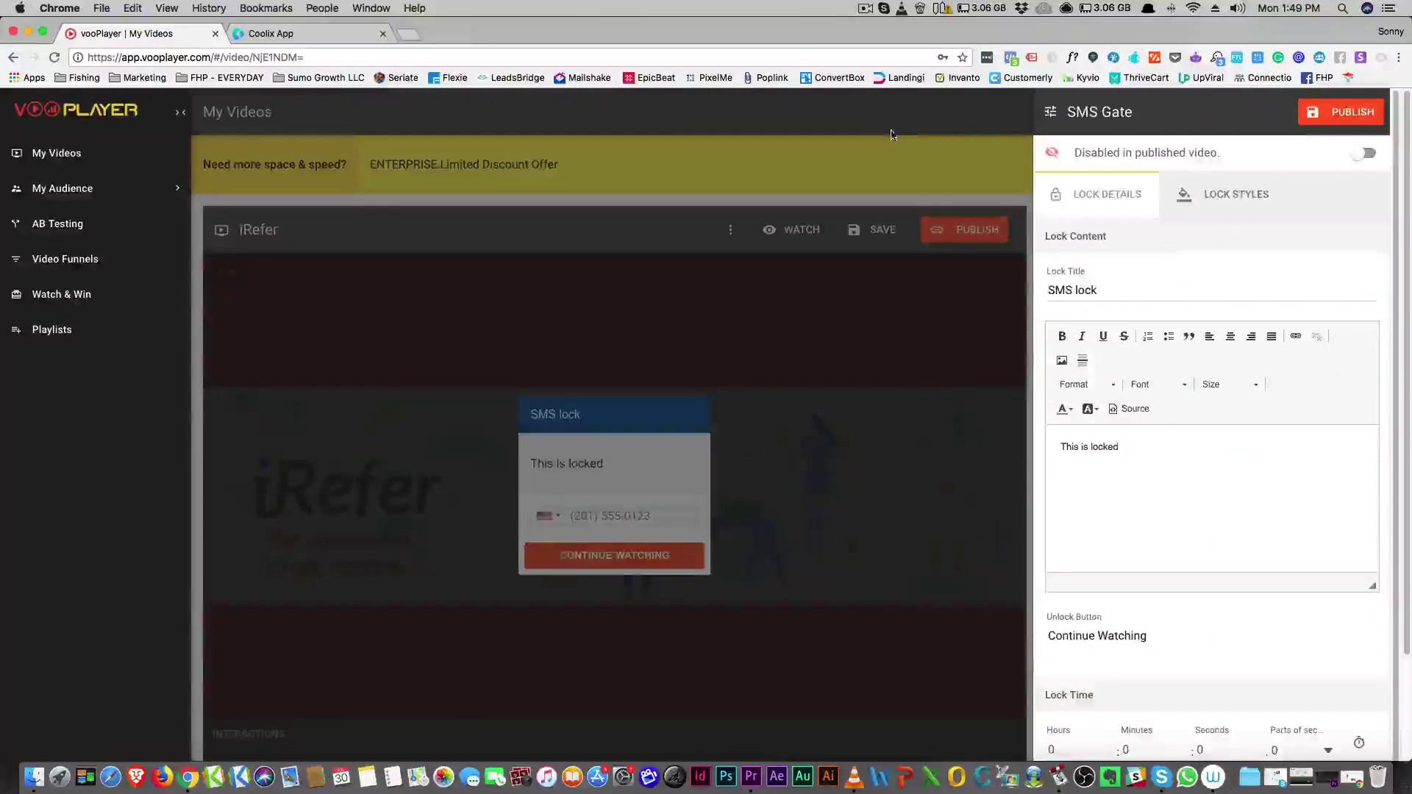
left_click(892, 135)
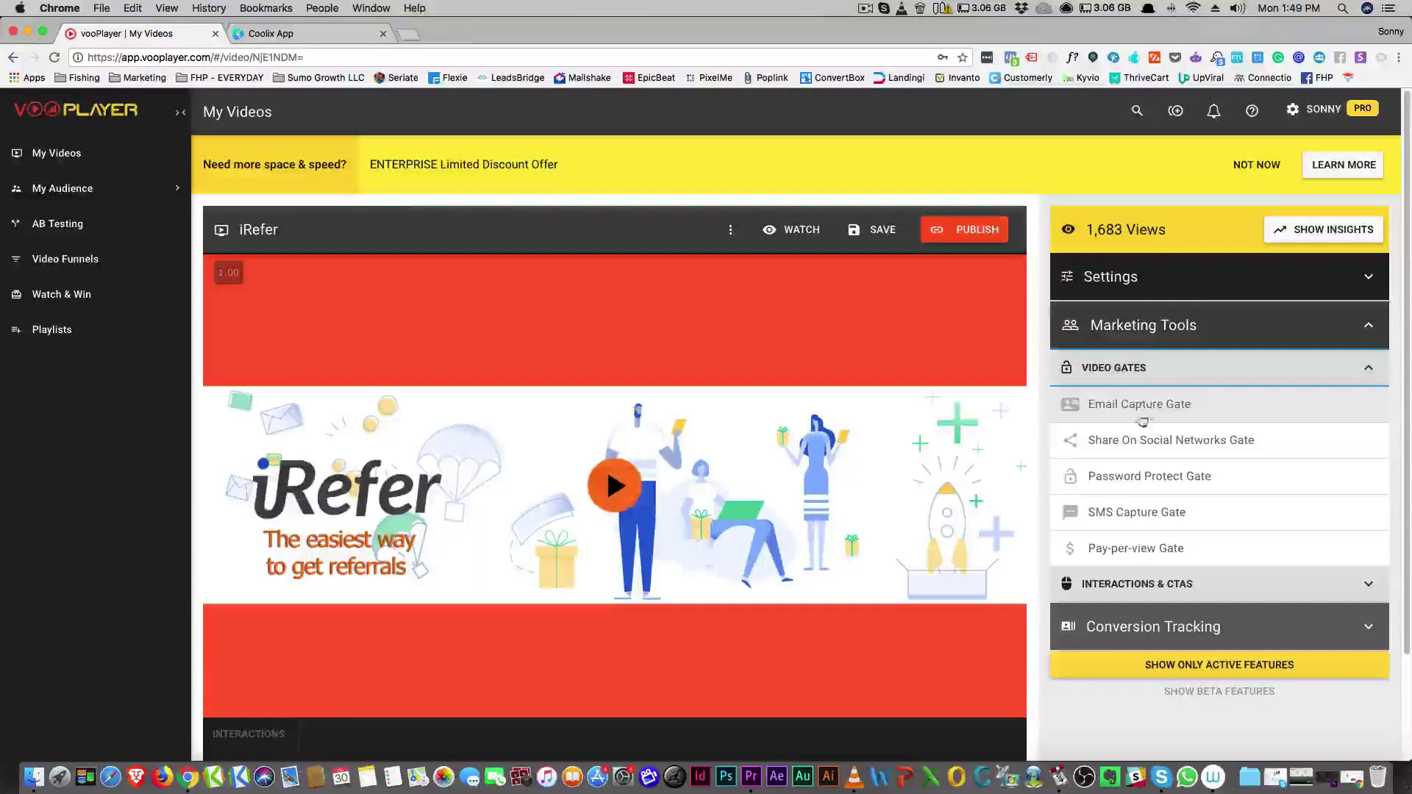
left_click(1125, 475)
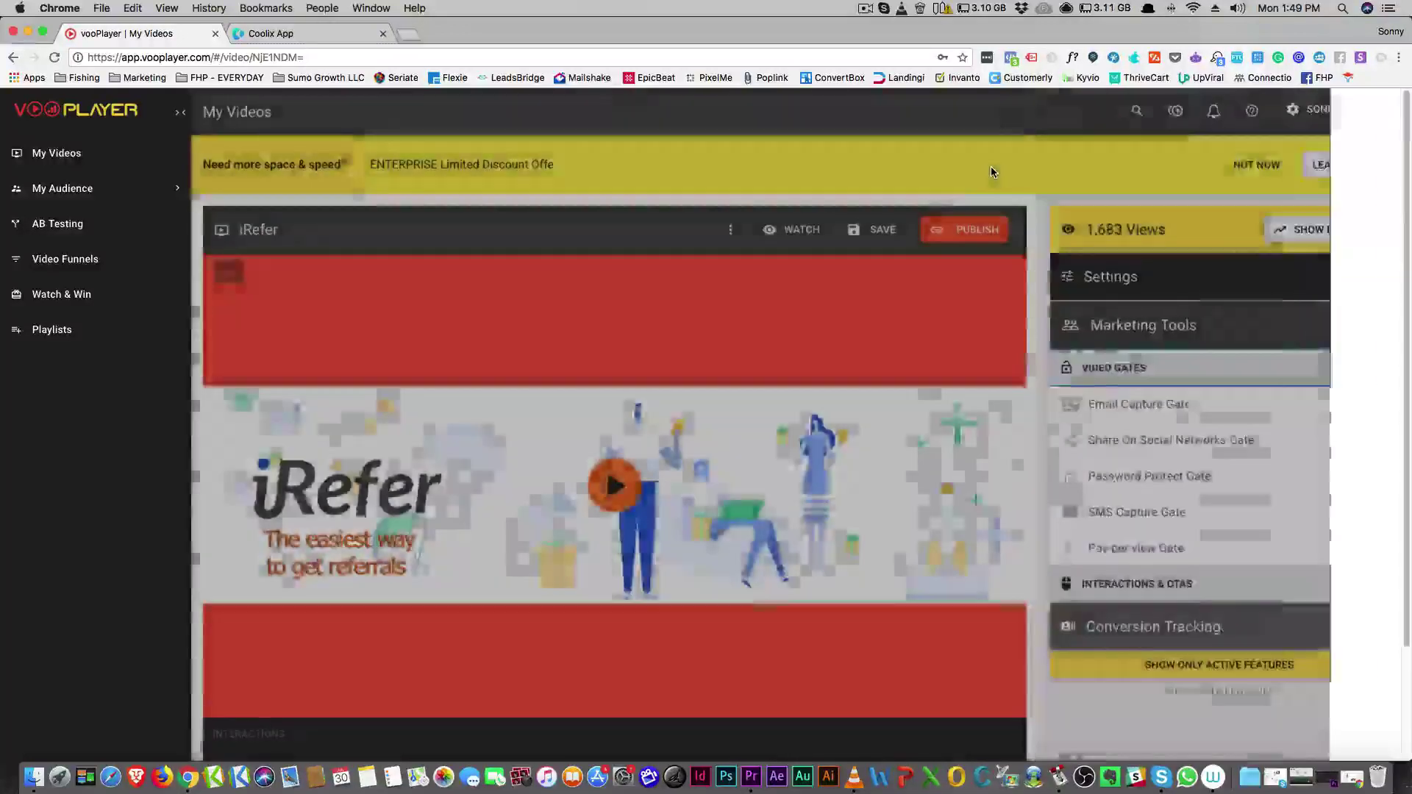
left_click(992, 172)
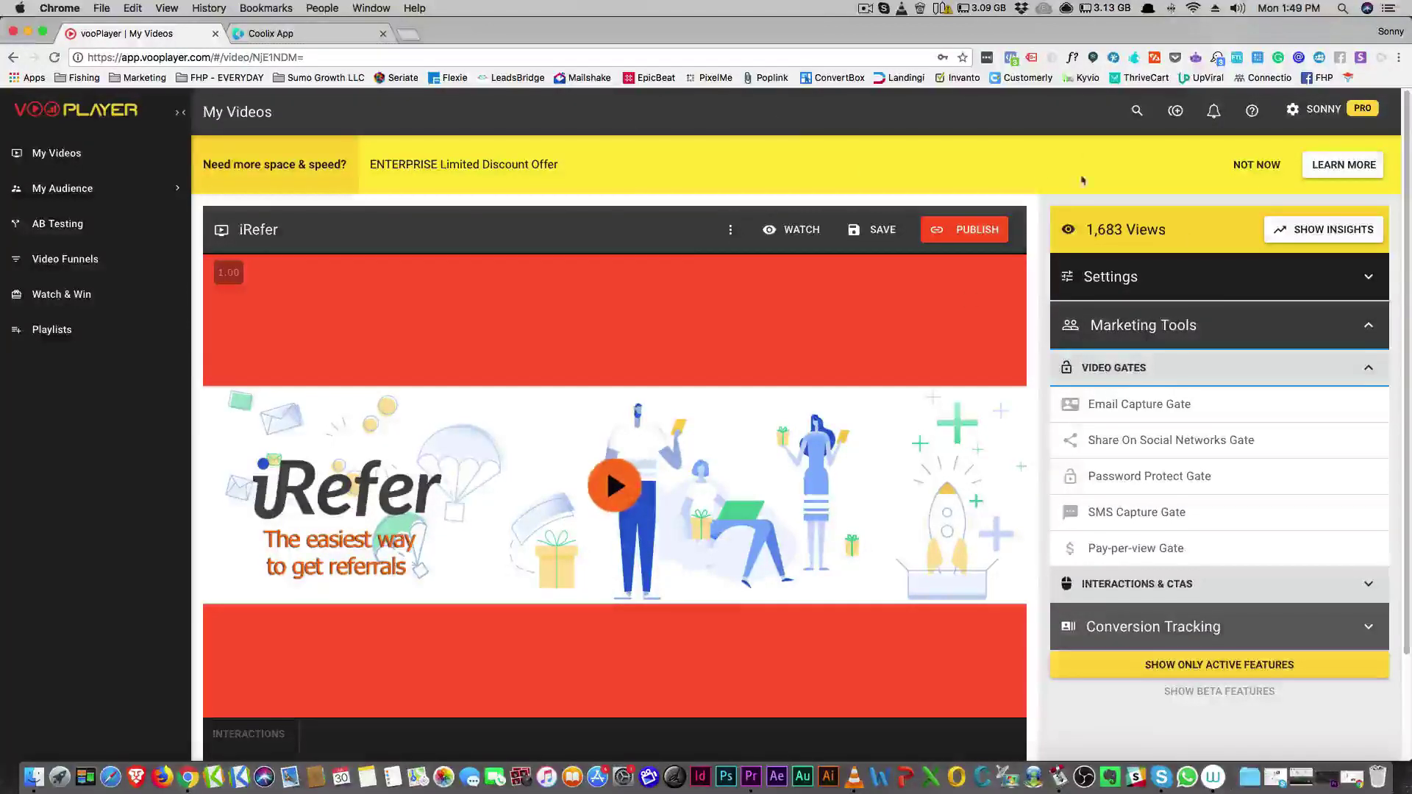
left_click(1096, 397)
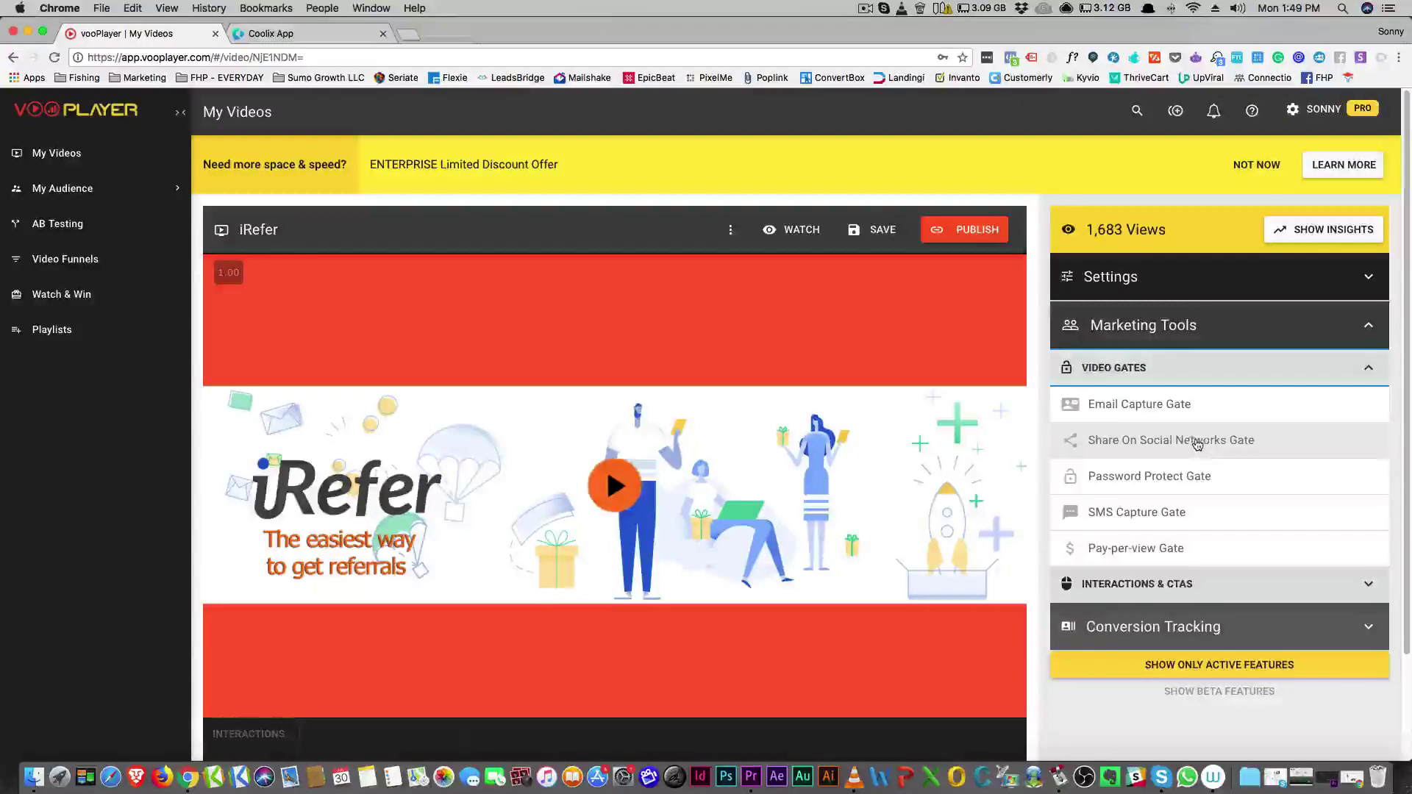
- Collapse the Video Gates list and review iRefer's Conversion Tracking options, leaving them collapsed
left_click(1367, 327)
left_click(1368, 327)
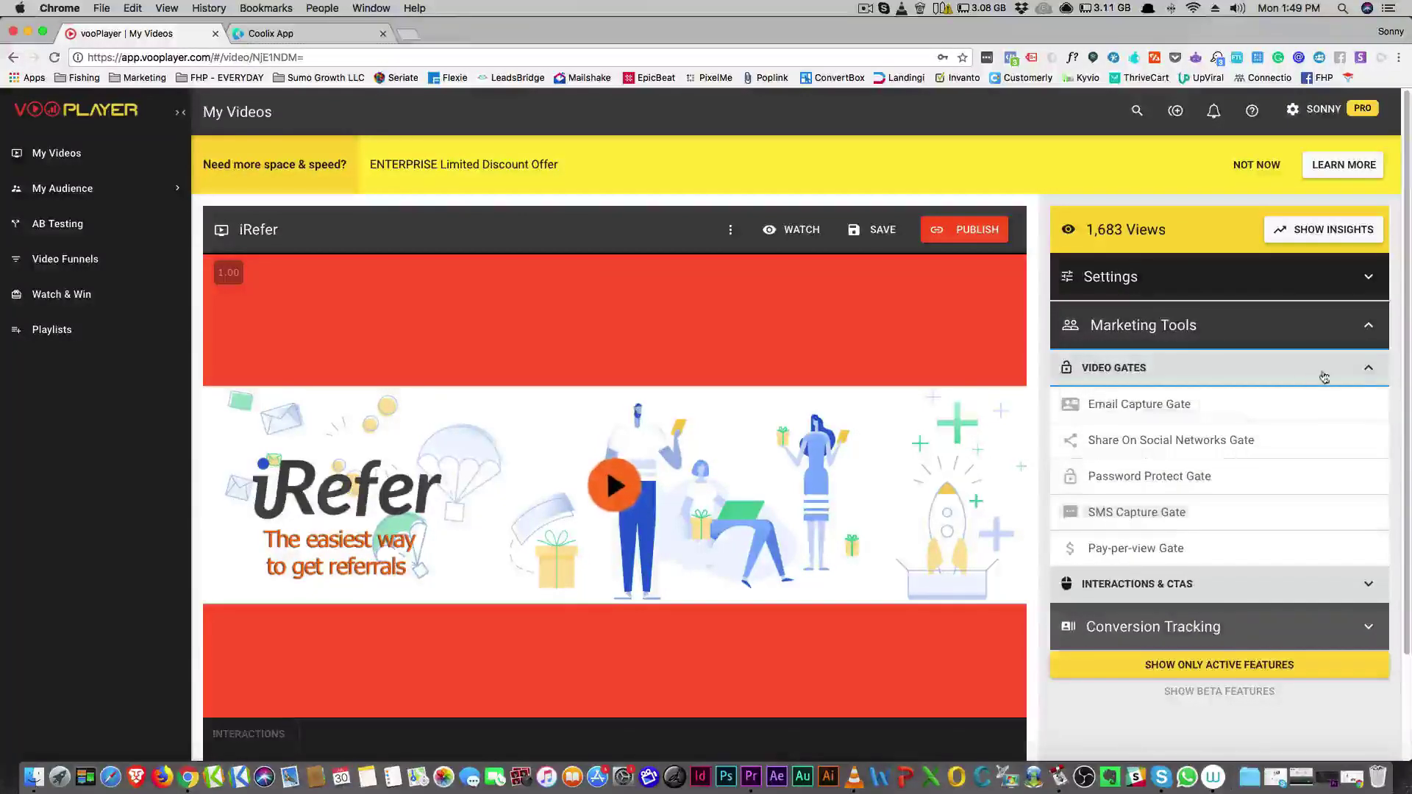
left_click(1360, 369)
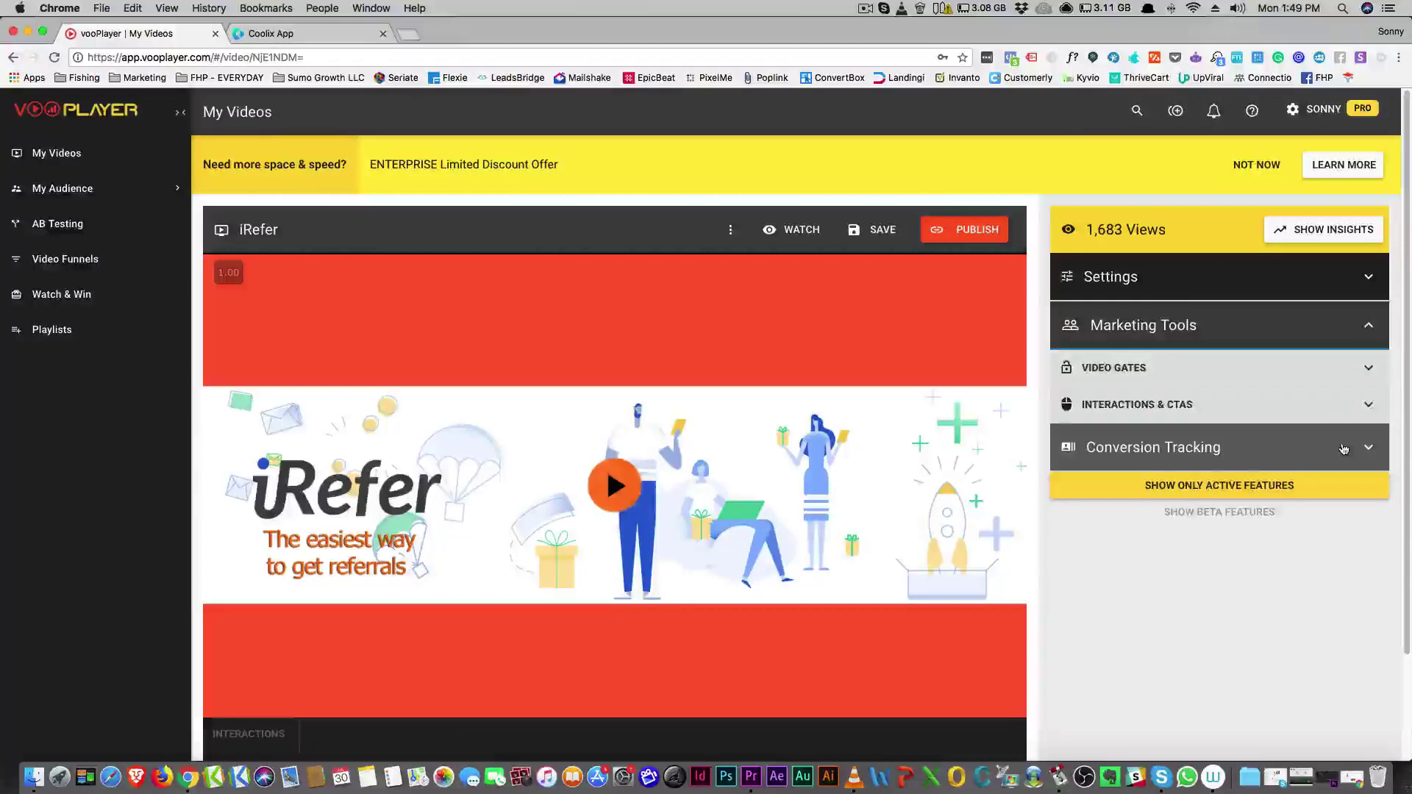
left_click(1140, 446)
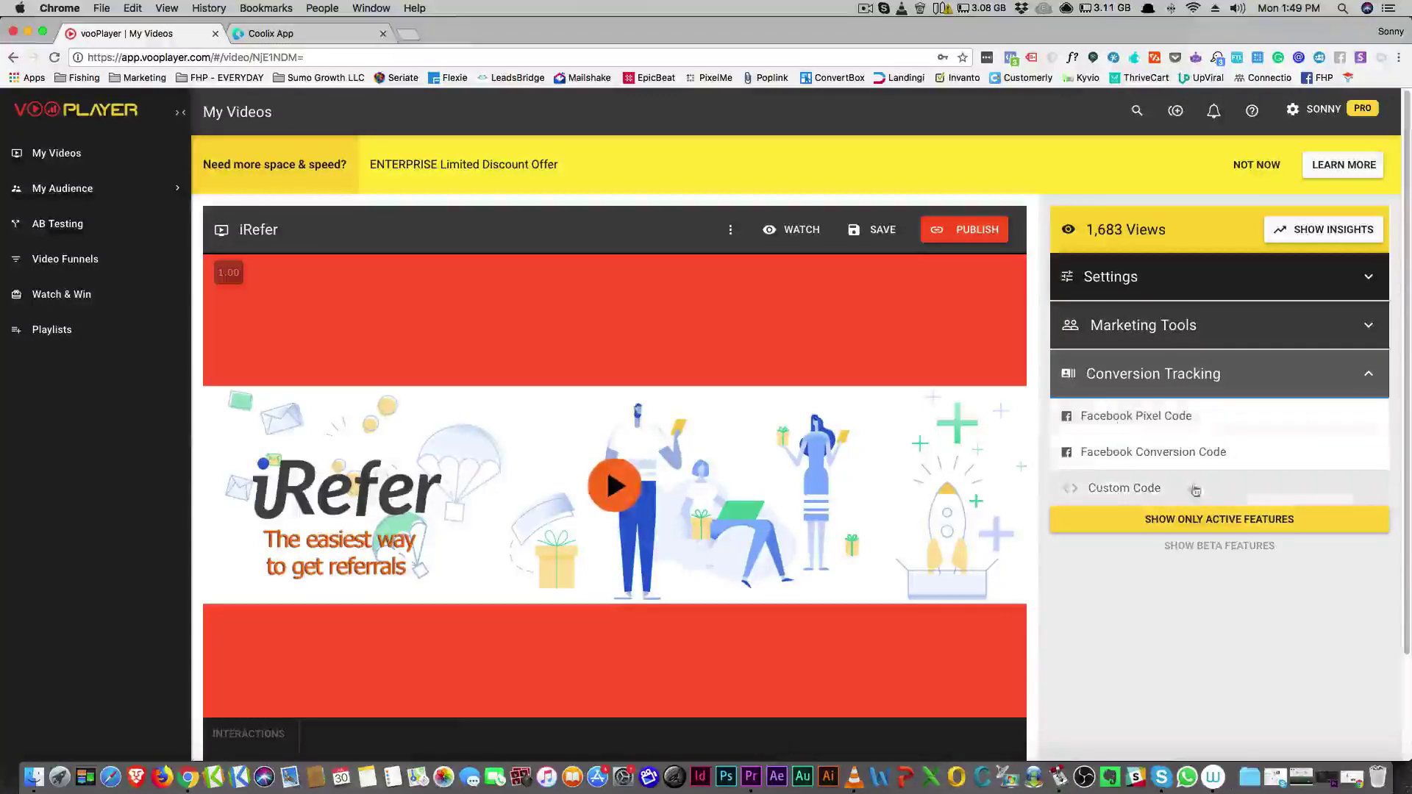
left_click(1370, 378)
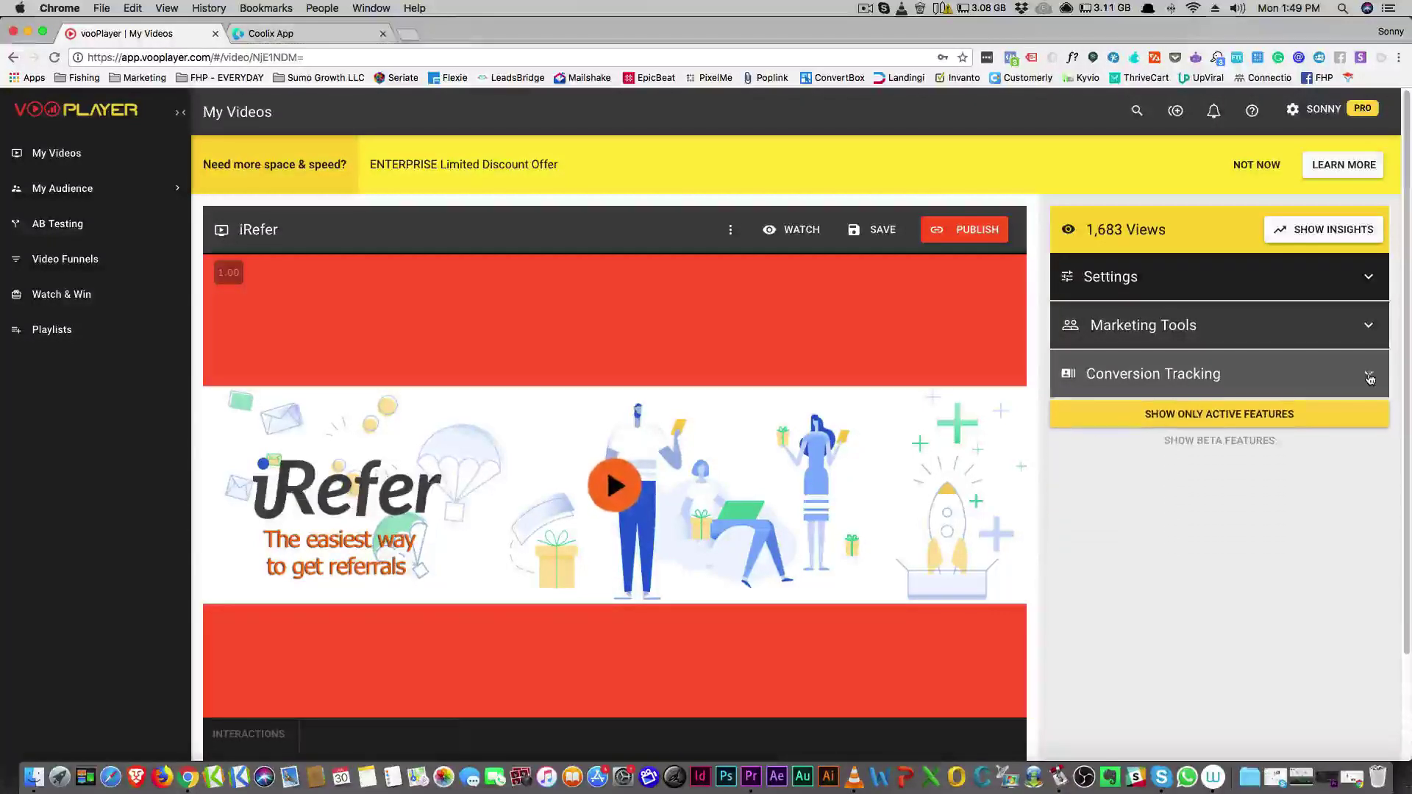
left_click(1307, 382)
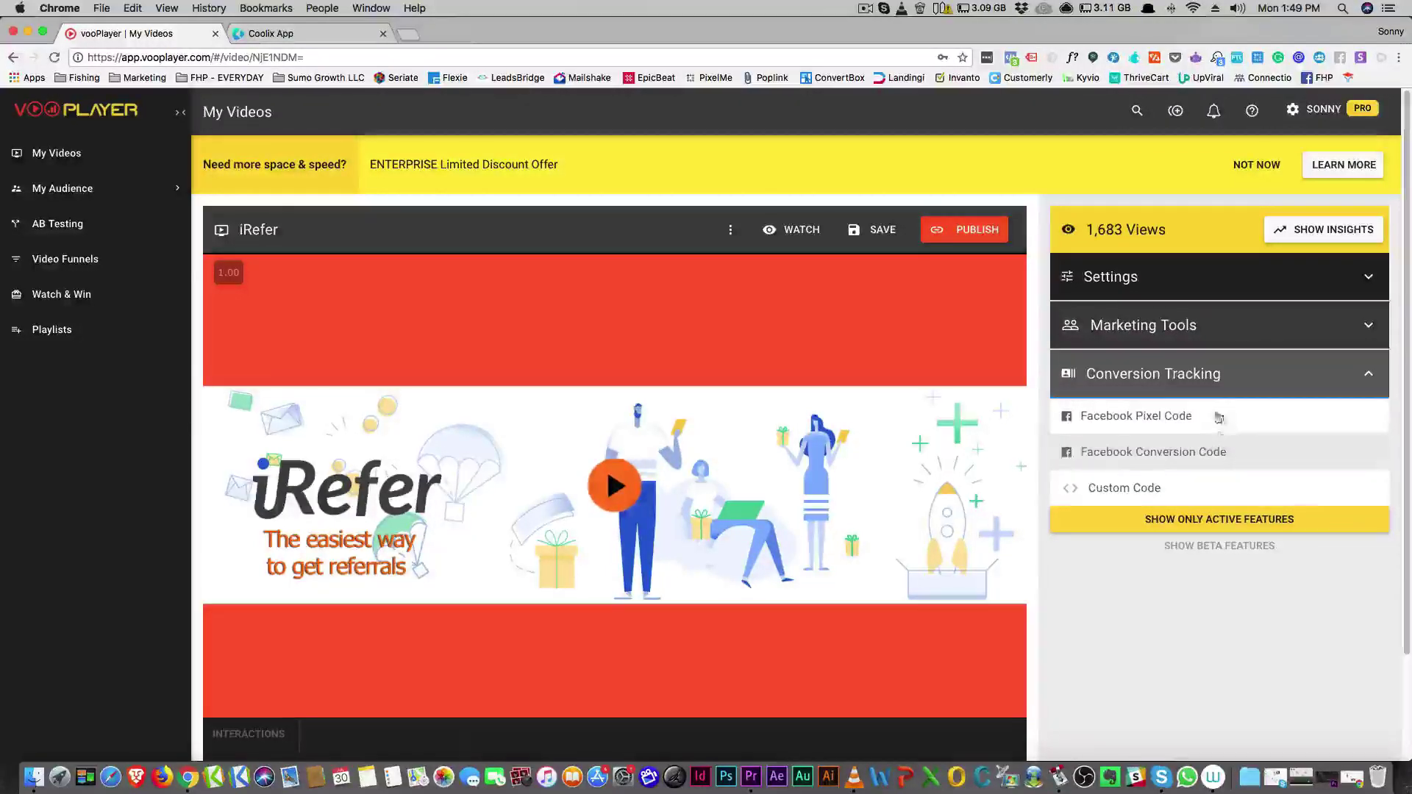
left_click(1369, 378)
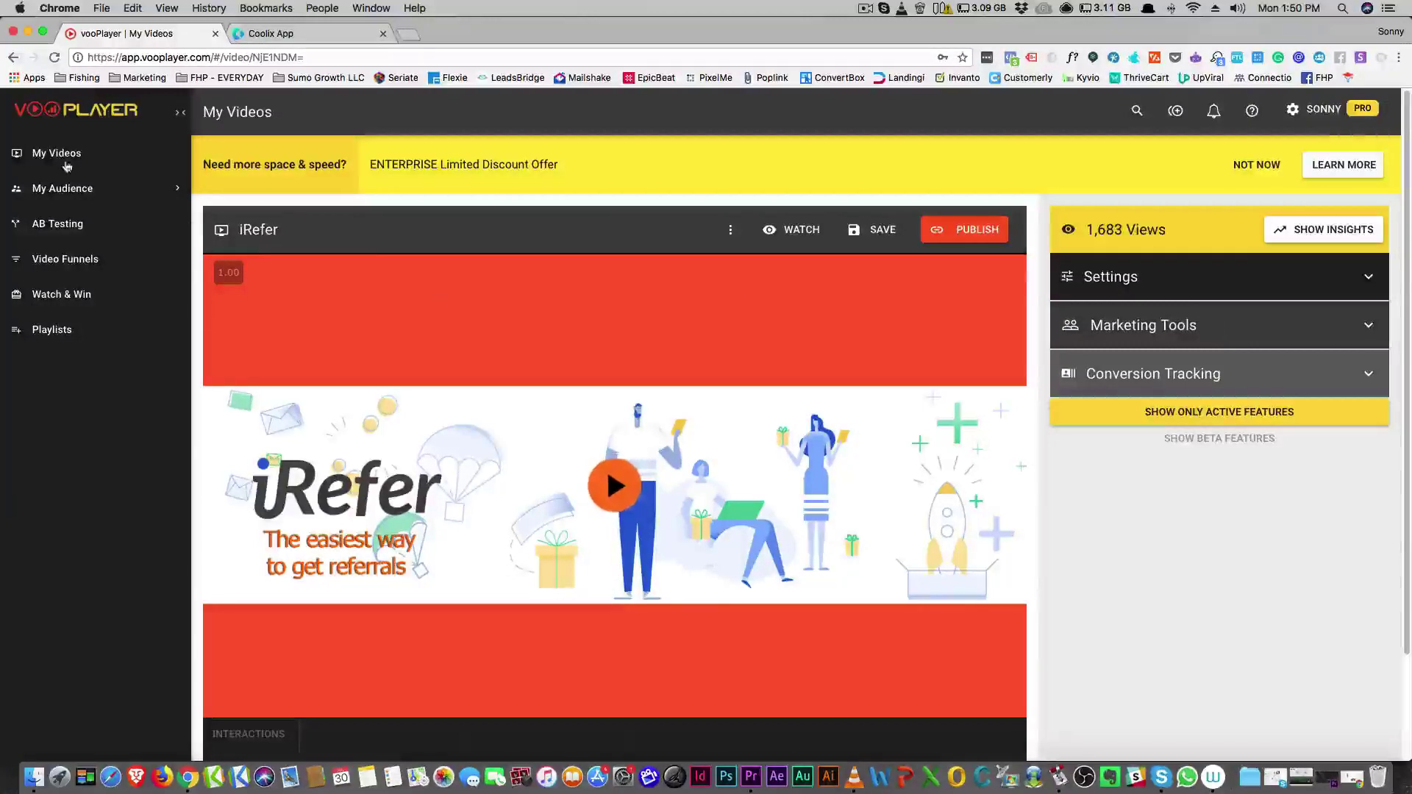
left_click(66, 160)
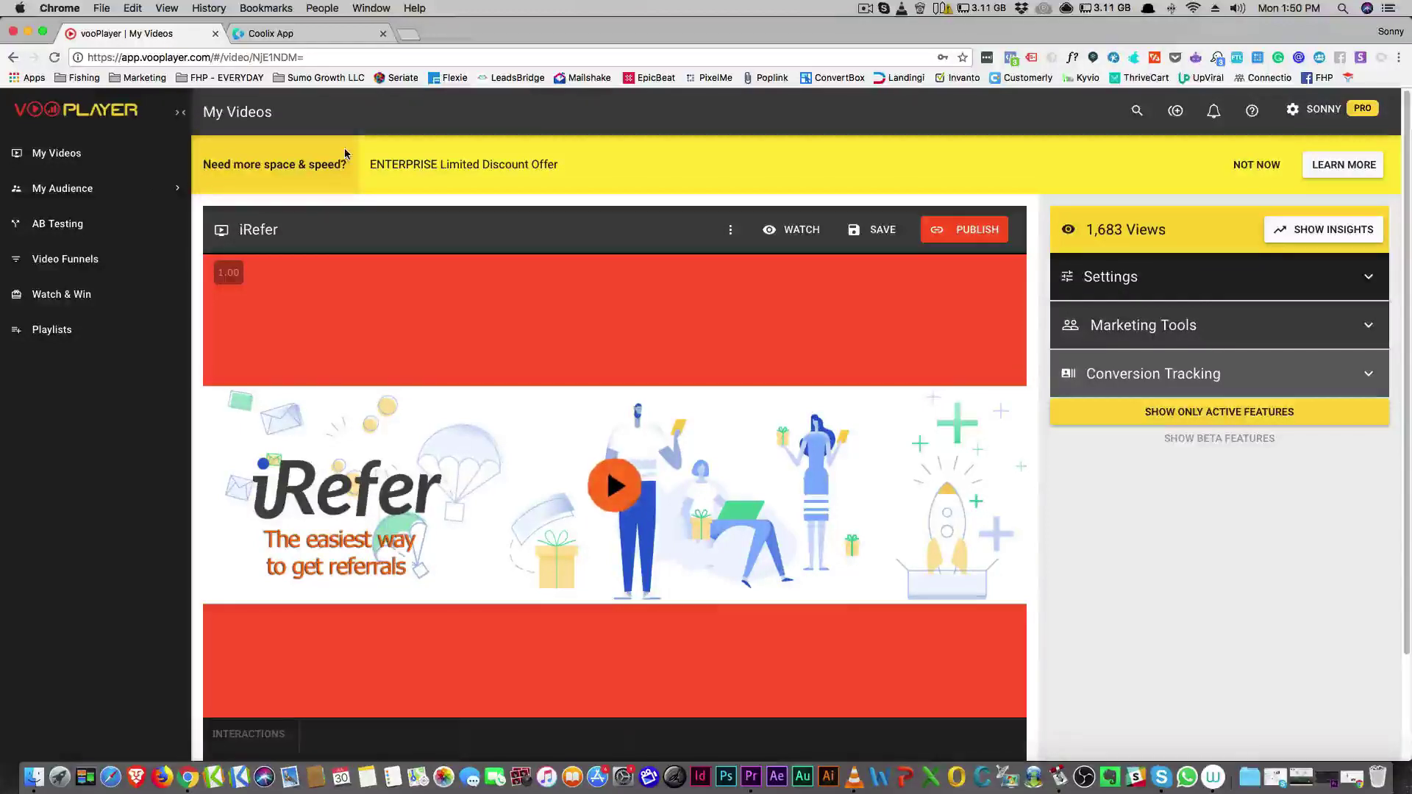
- Switch to the Coolix app, dismiss the chat prompt, and view the Videos list and the Media Library
left_click(320, 36)
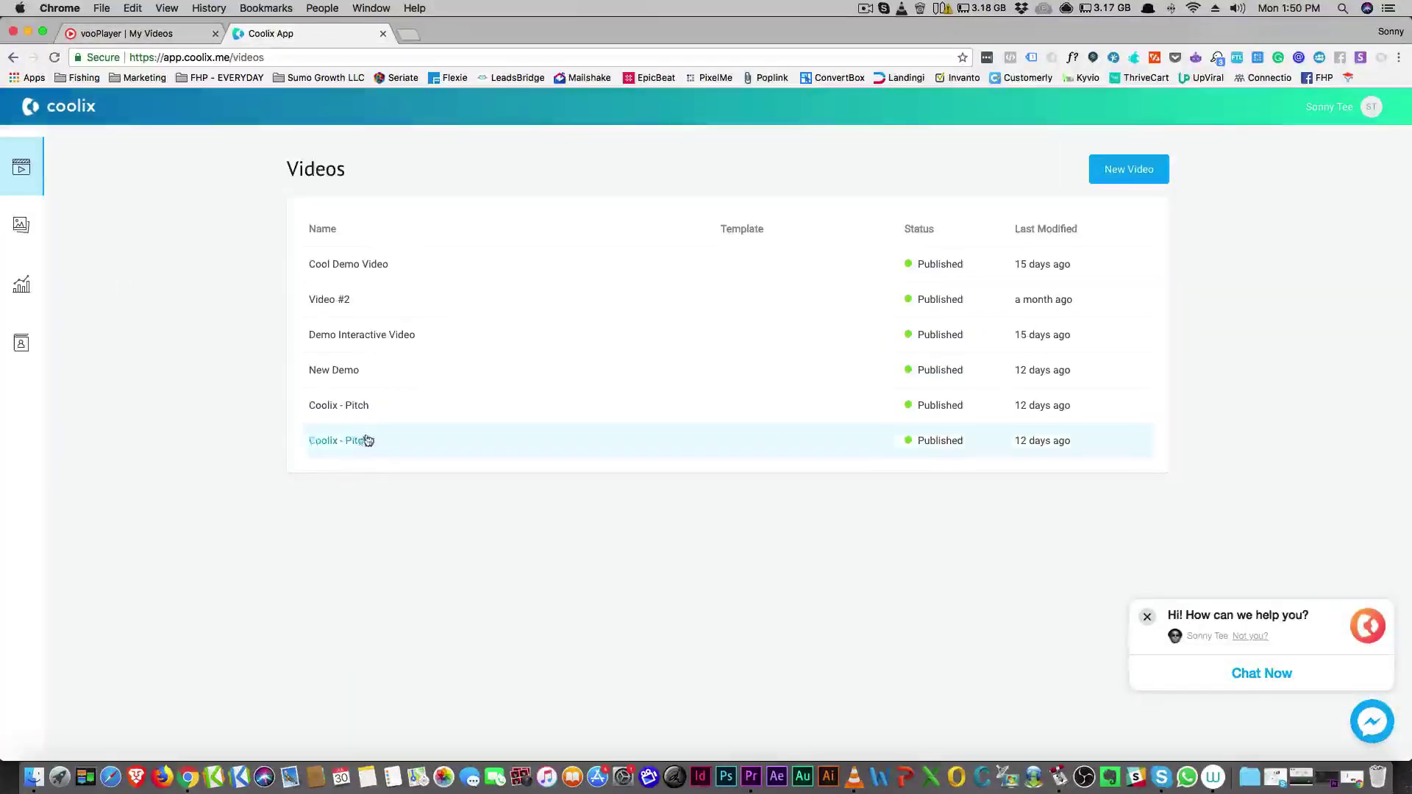
left_click(1145, 616)
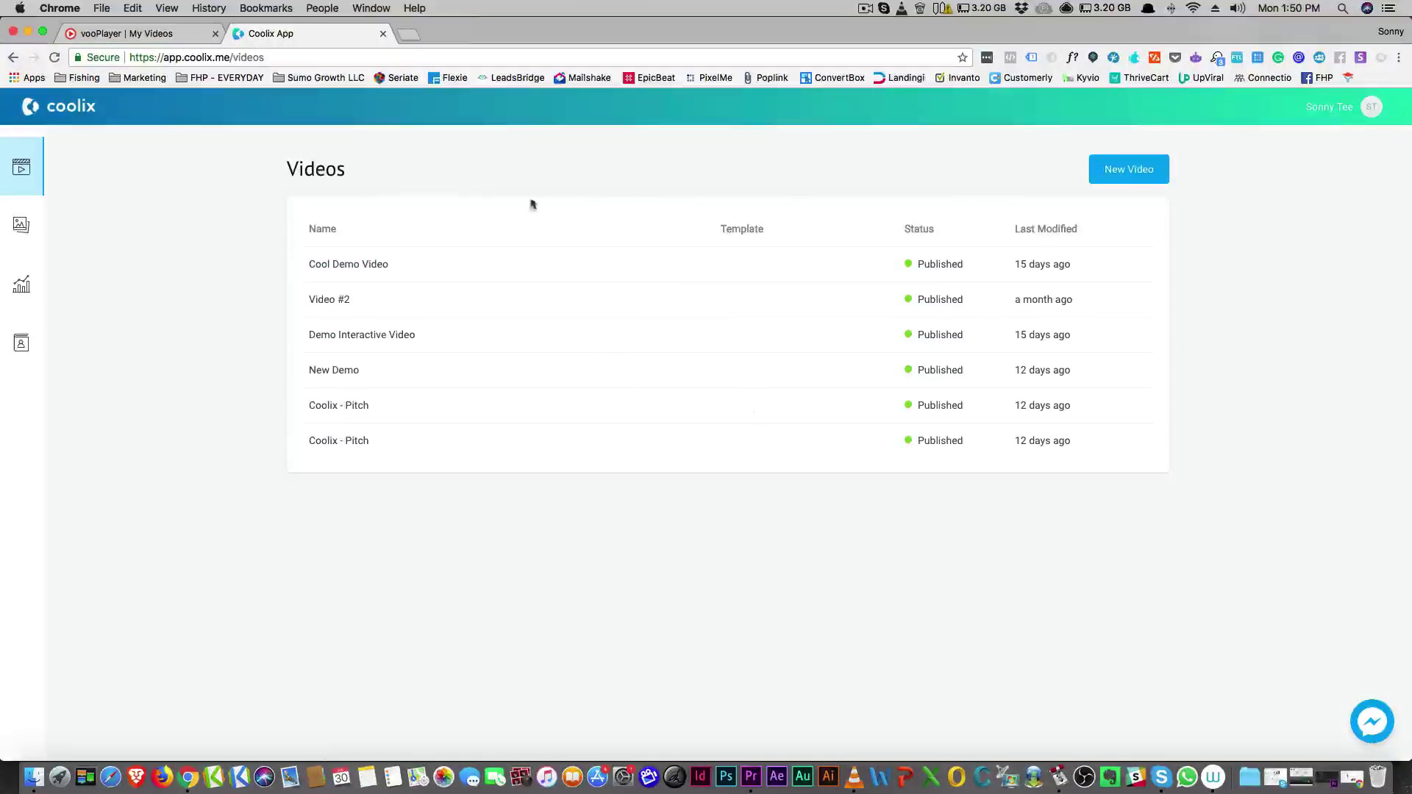
left_click(22, 227)
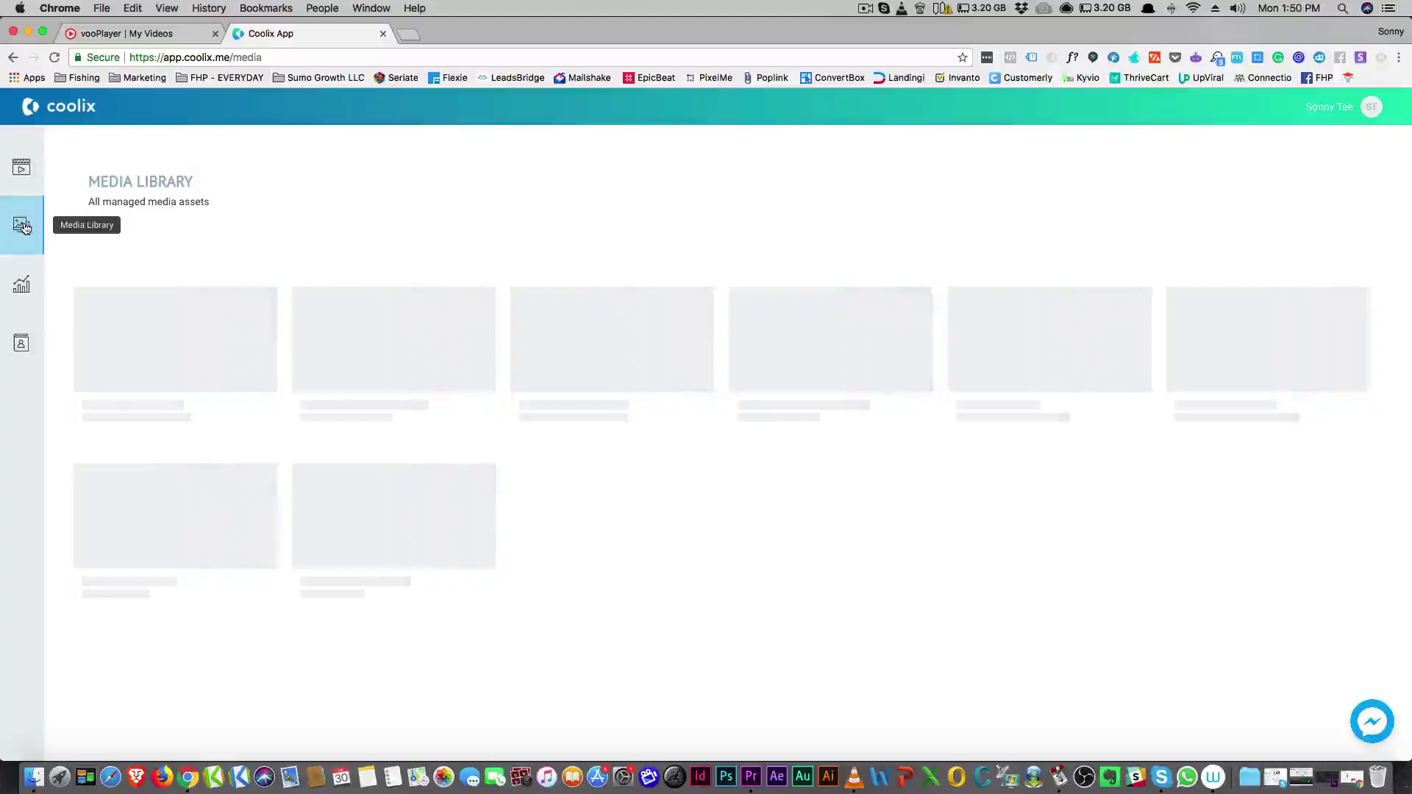
- Open Coolix's Analytics and examine the views and plays overview, metrics, activity and geographic breakdown
left_click(22, 278)
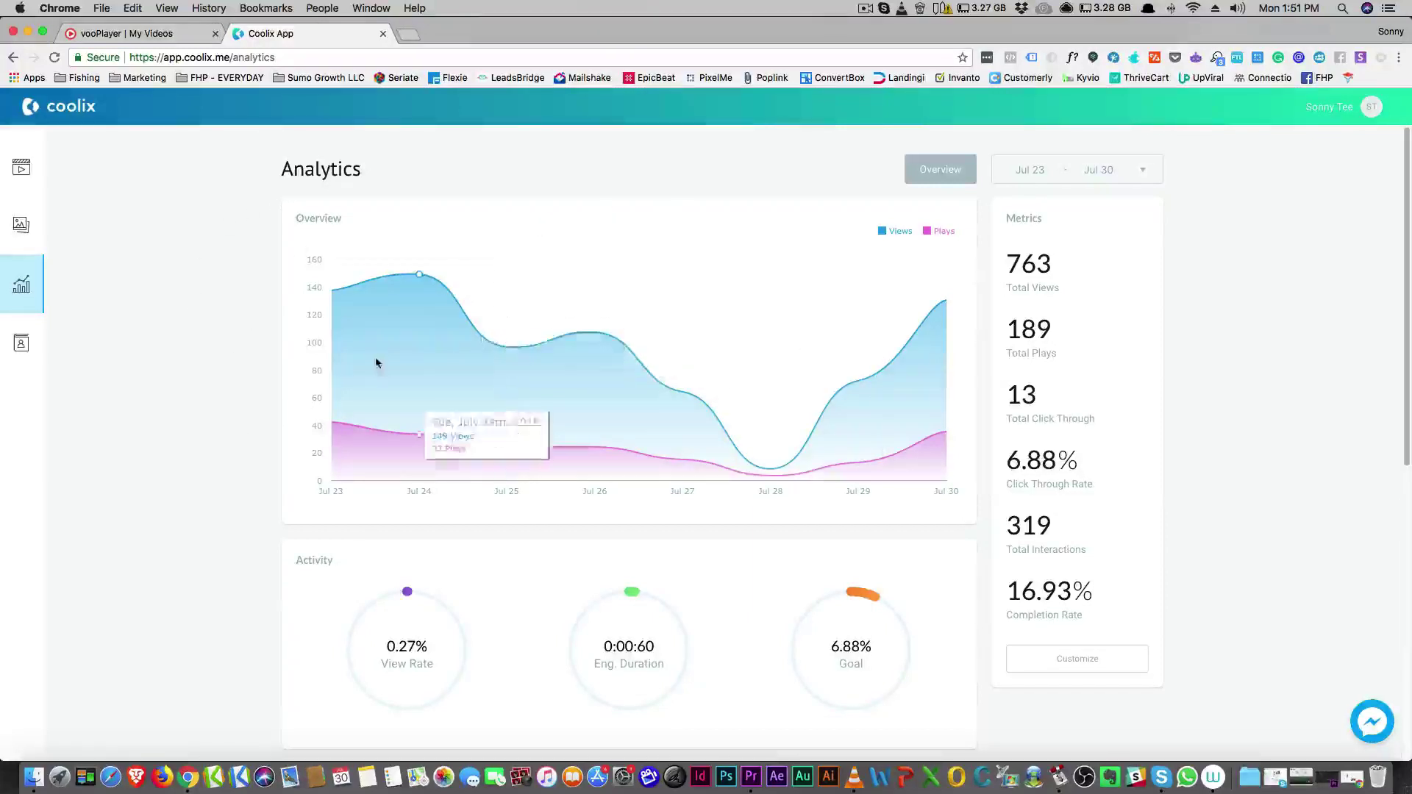
scroll(243, 347, "down", 7)
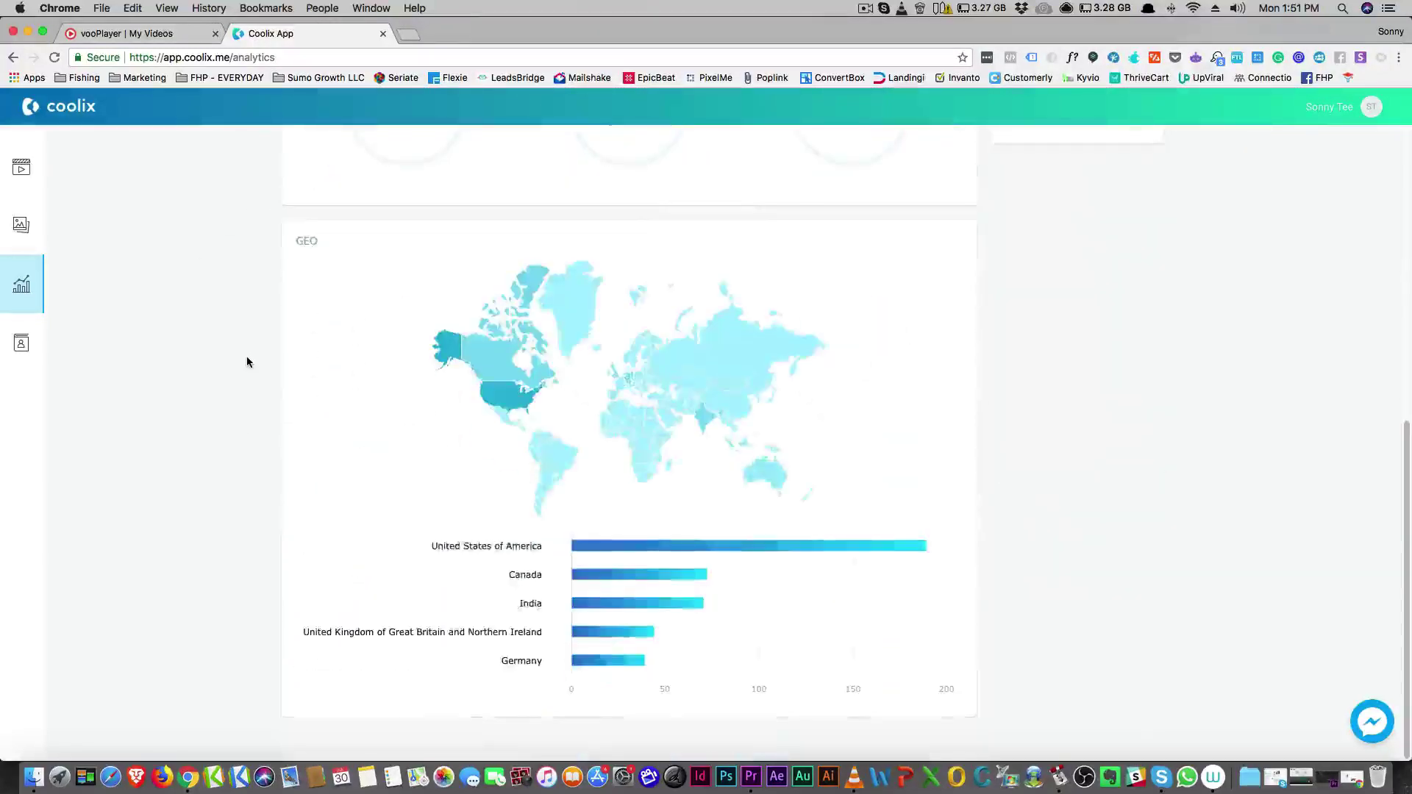
scroll(246, 361, "up", 8)
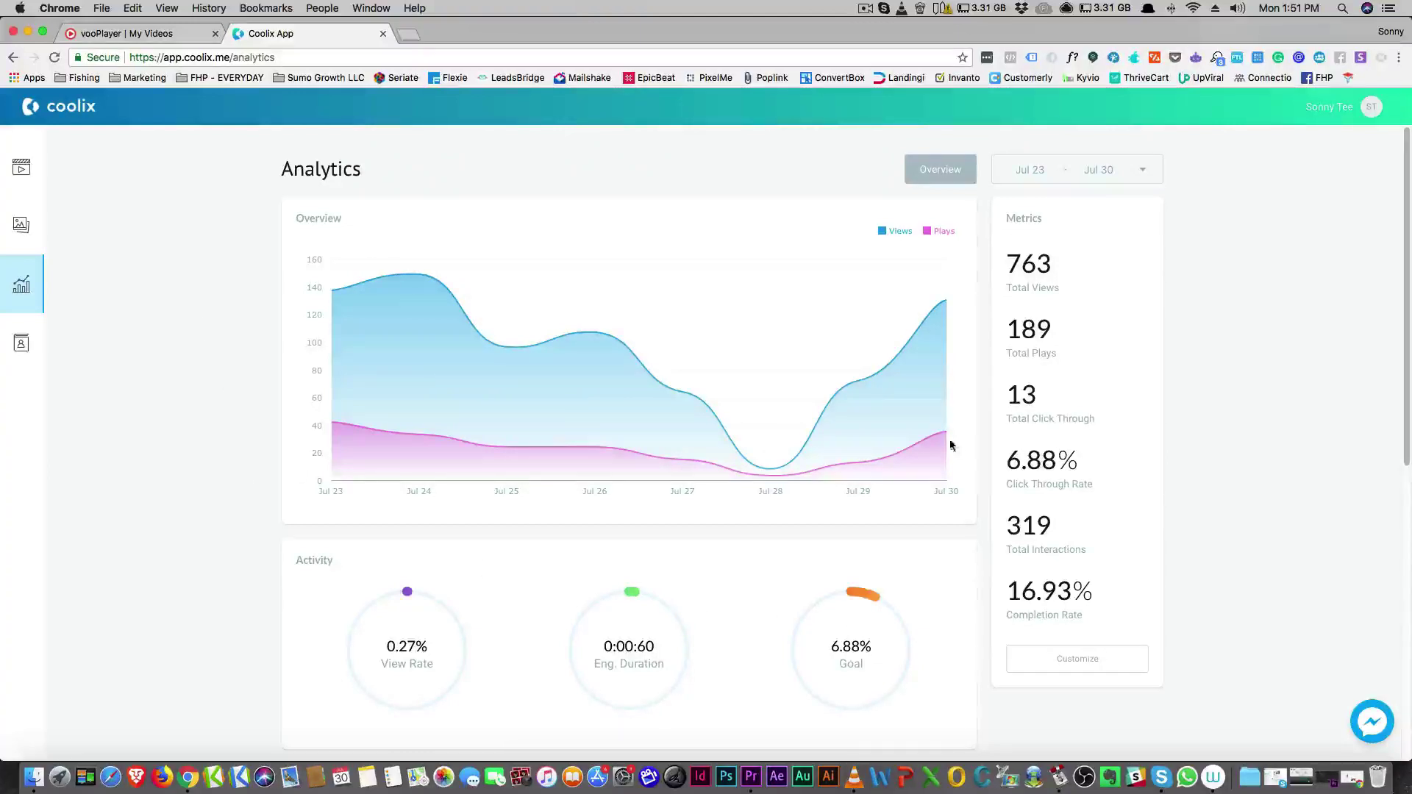
scroll(703, 384, "down", 3)
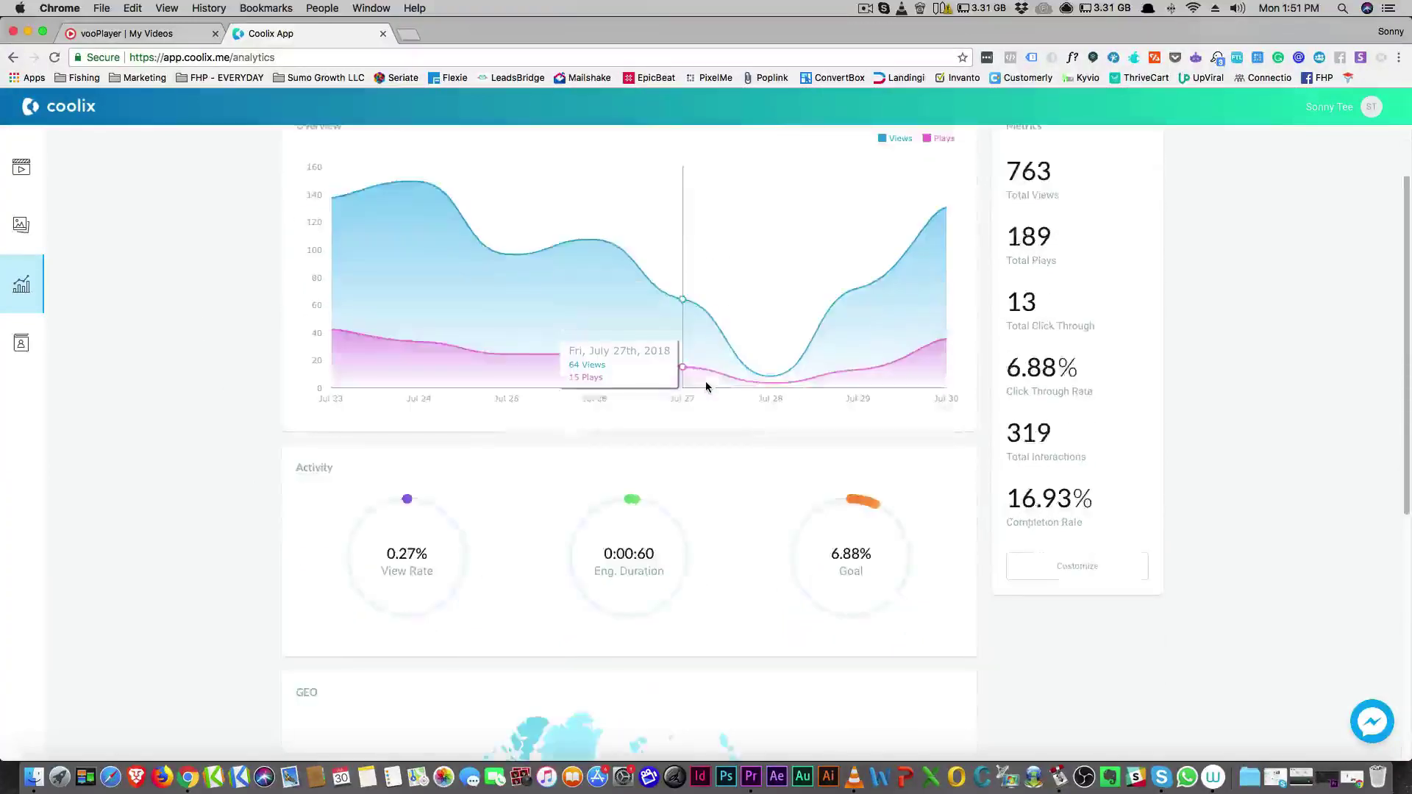
- Examine Coolix's analytics page and the metric widgets available for customization, closing the widget selection without saving
scroll(489, 353, "down", 3)
scroll(490, 356, "up", 4)
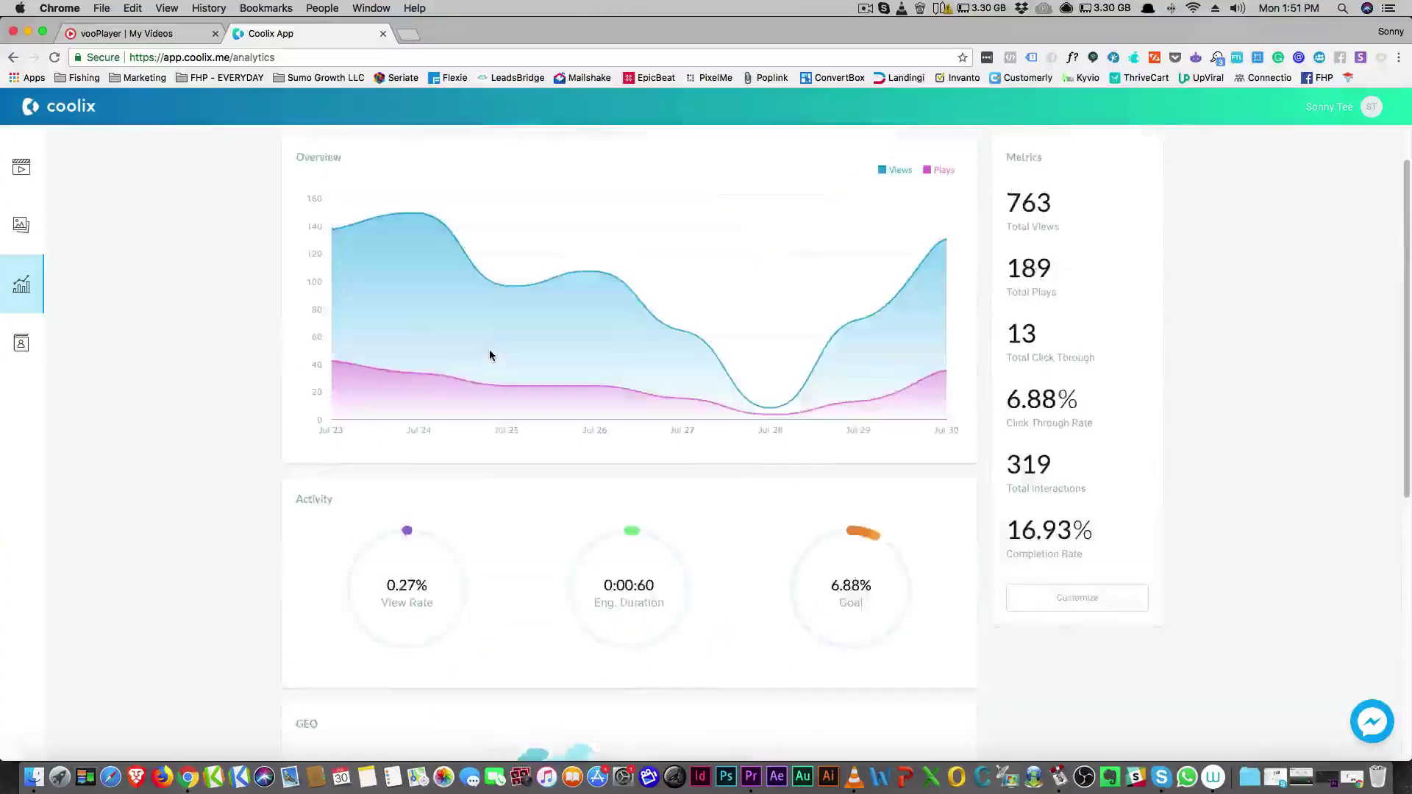
scroll(490, 355, "up", 2)
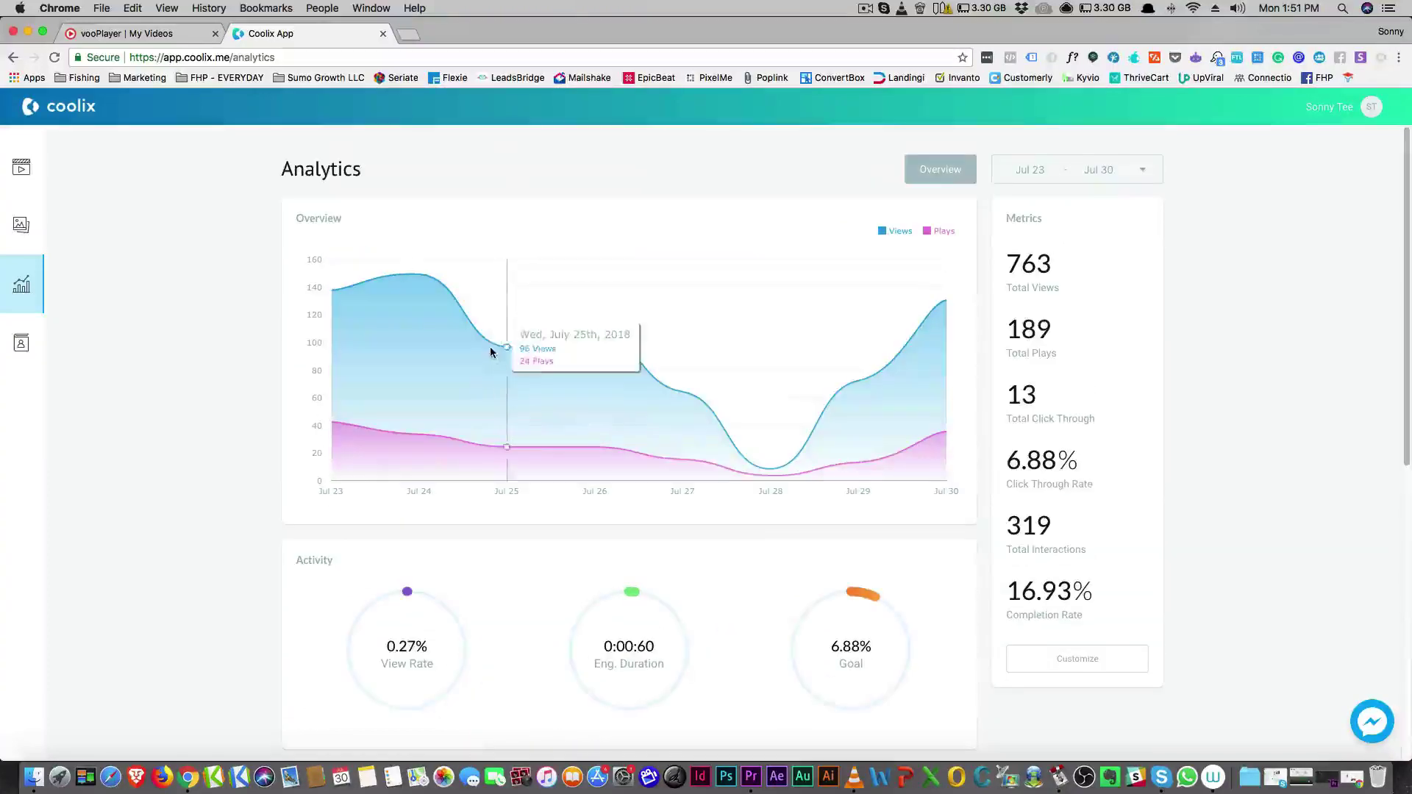
left_click(1083, 664)
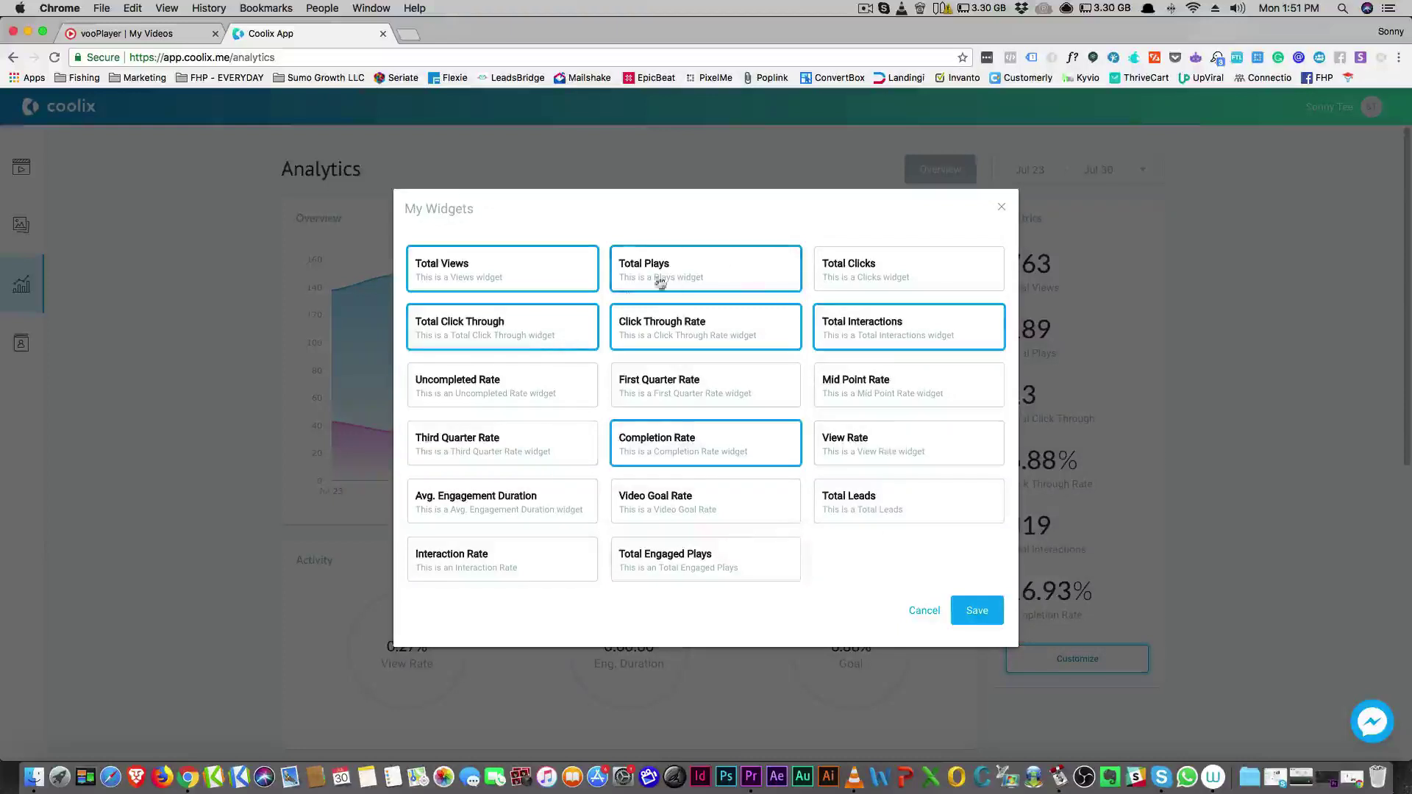
left_click(919, 613)
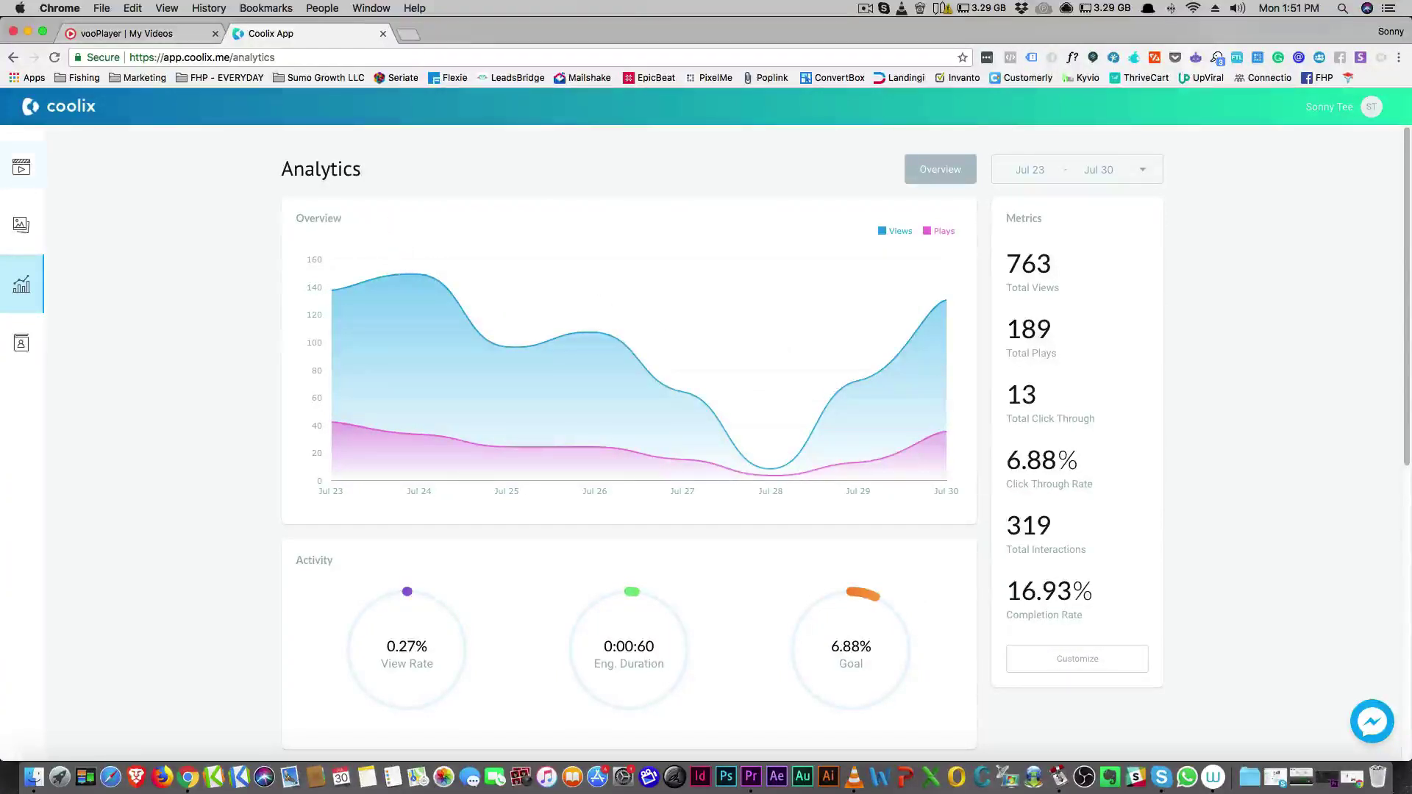
- View Coolix's Videos list and the templates offered for a new video, then return to Analytics without creating one
left_click(27, 171)
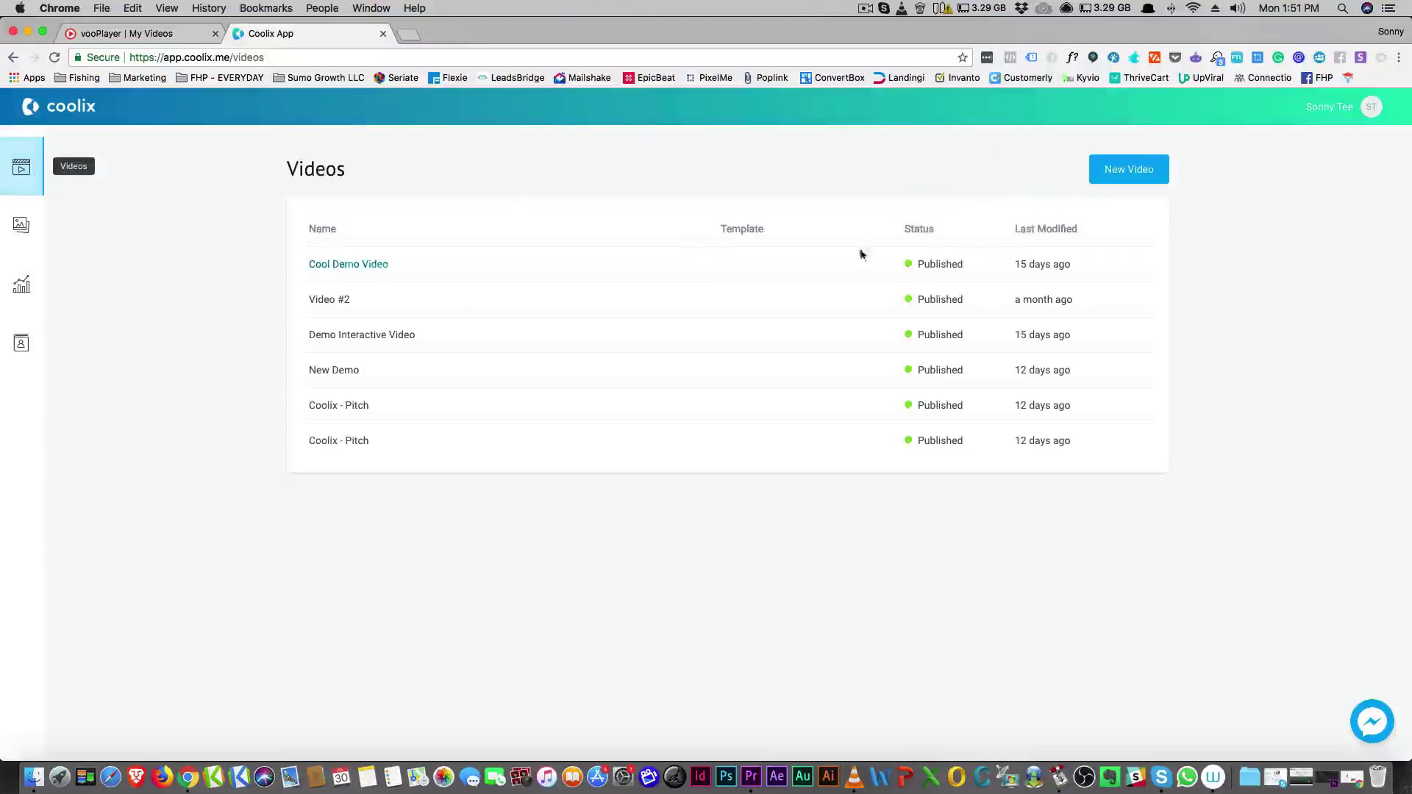
left_click(1121, 183)
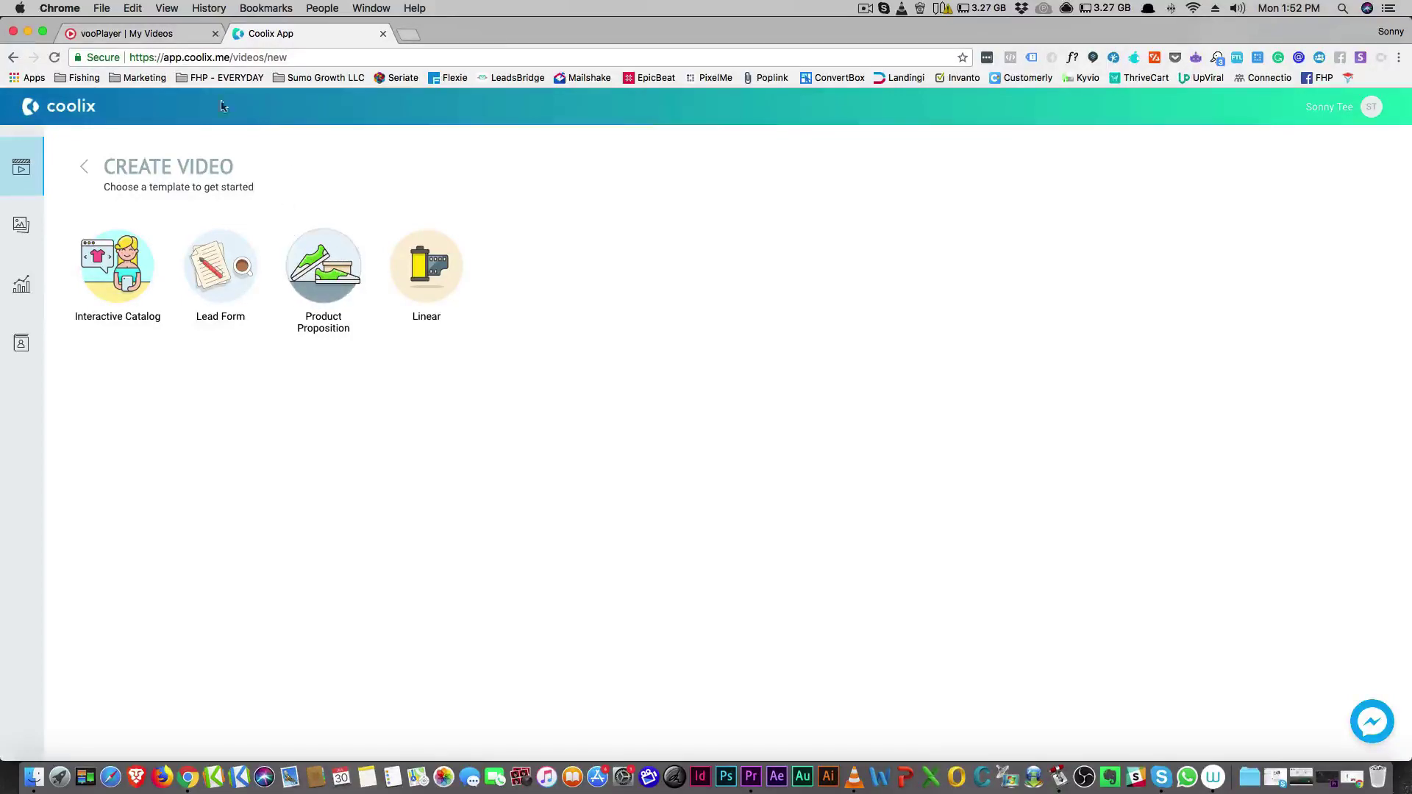
left_click(21, 291)
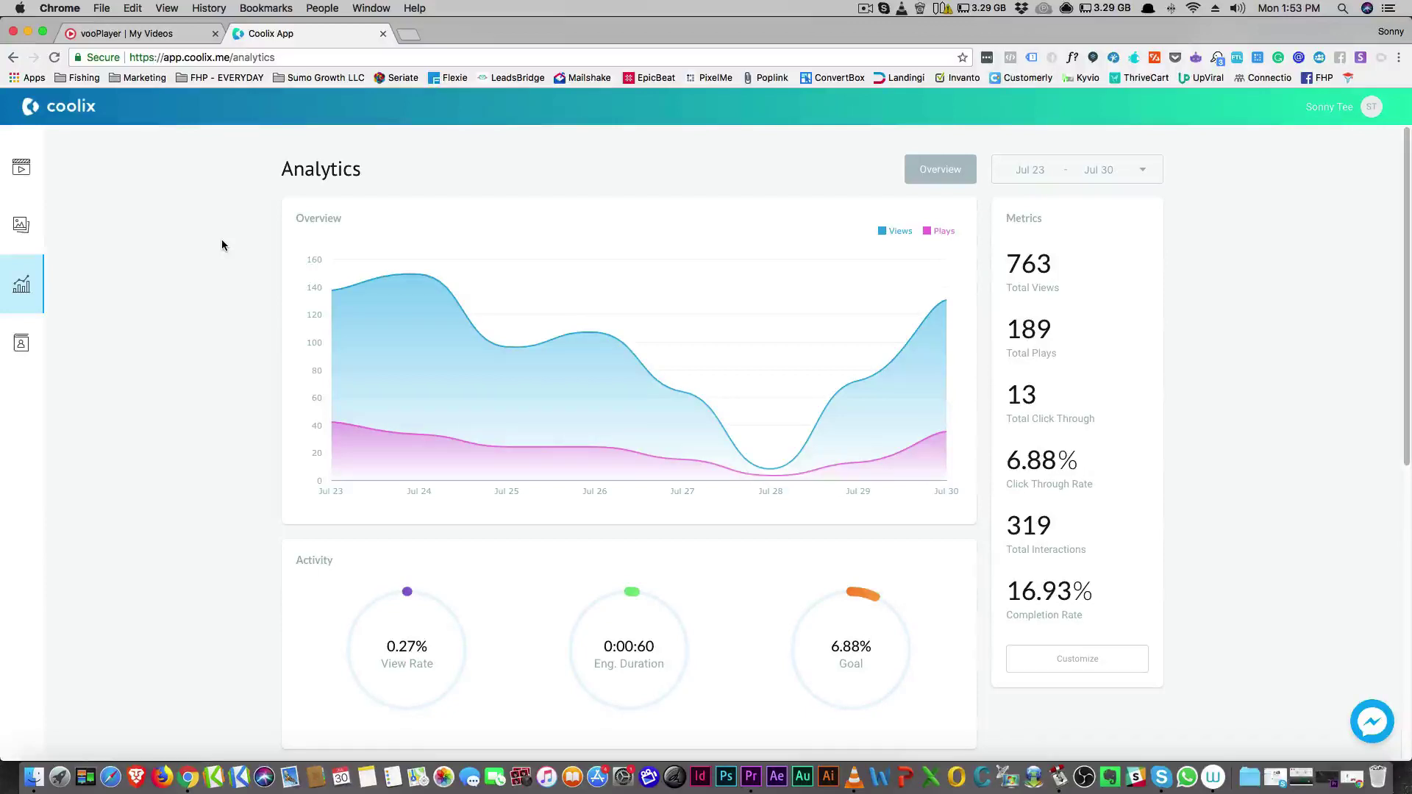
- Switch to vooPlayer and review the full My Videos list
left_click(122, 33)
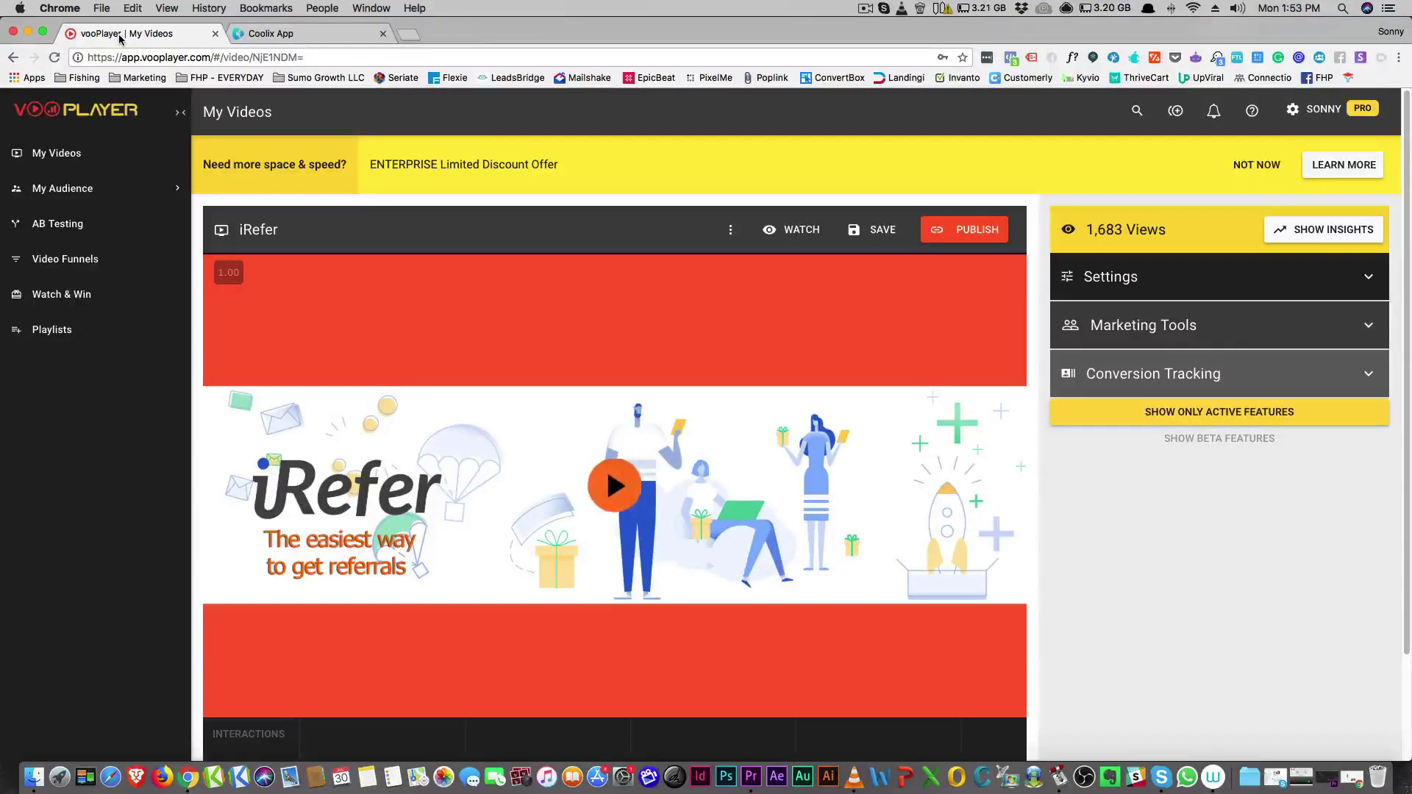
left_click(55, 157)
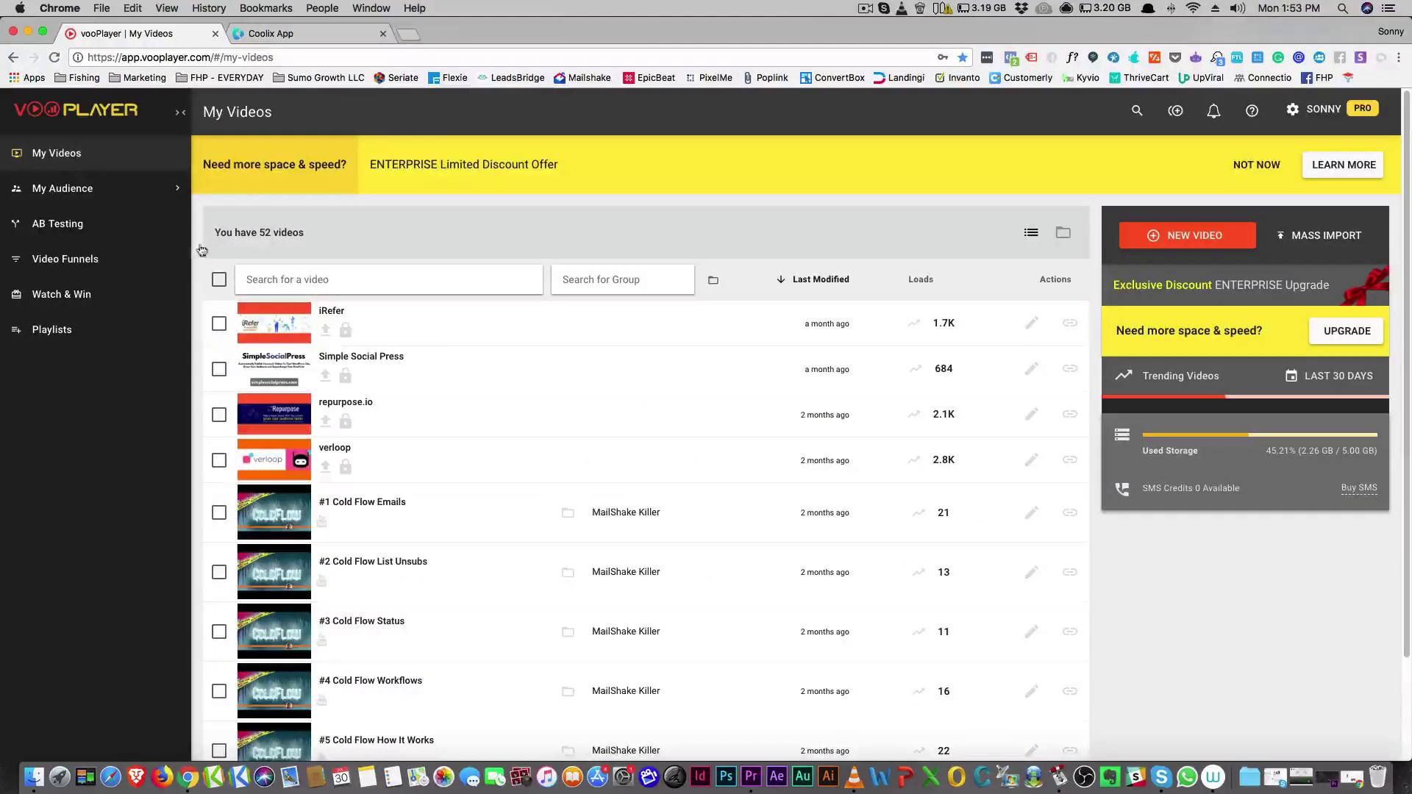
scroll(404, 380, "down", 3)
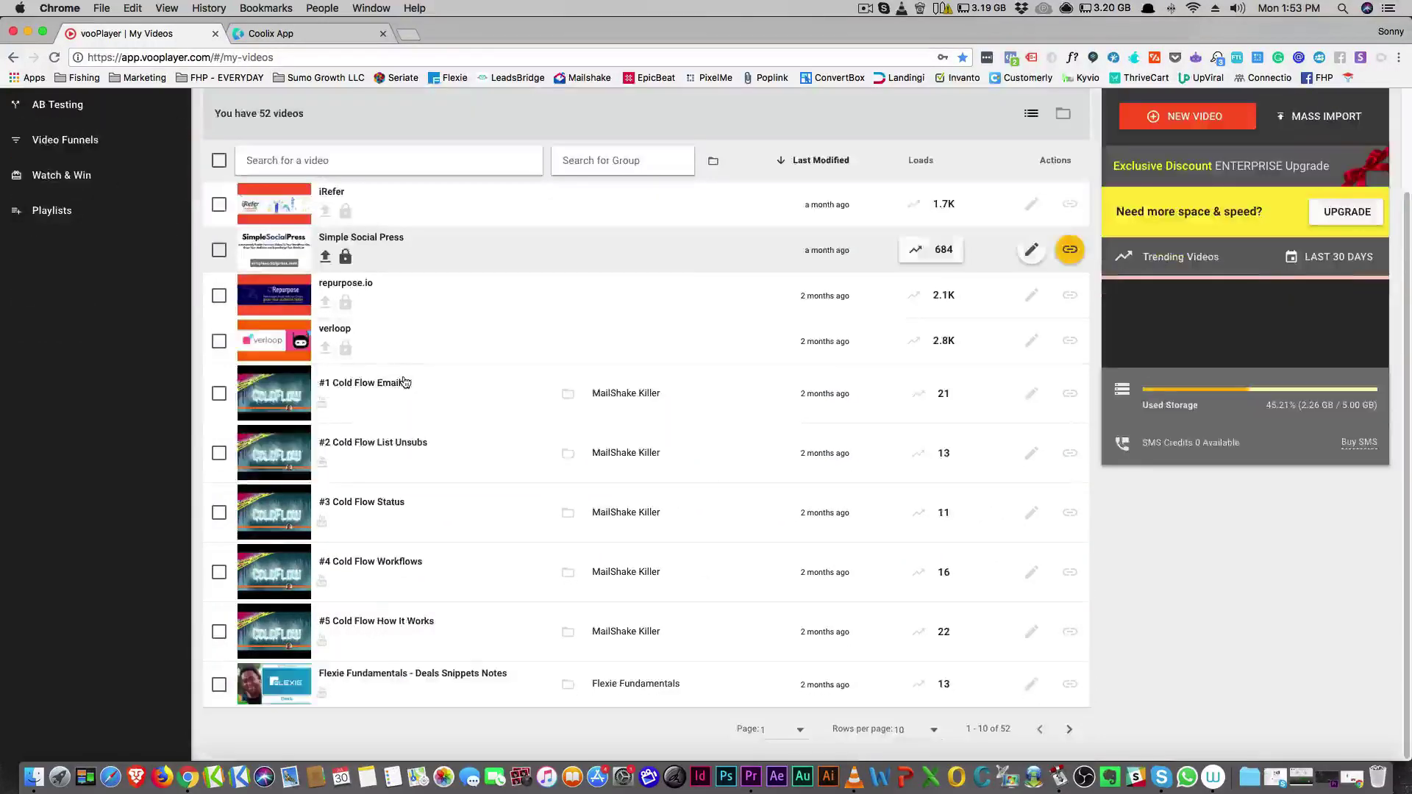
scroll(404, 383, "up", 3)
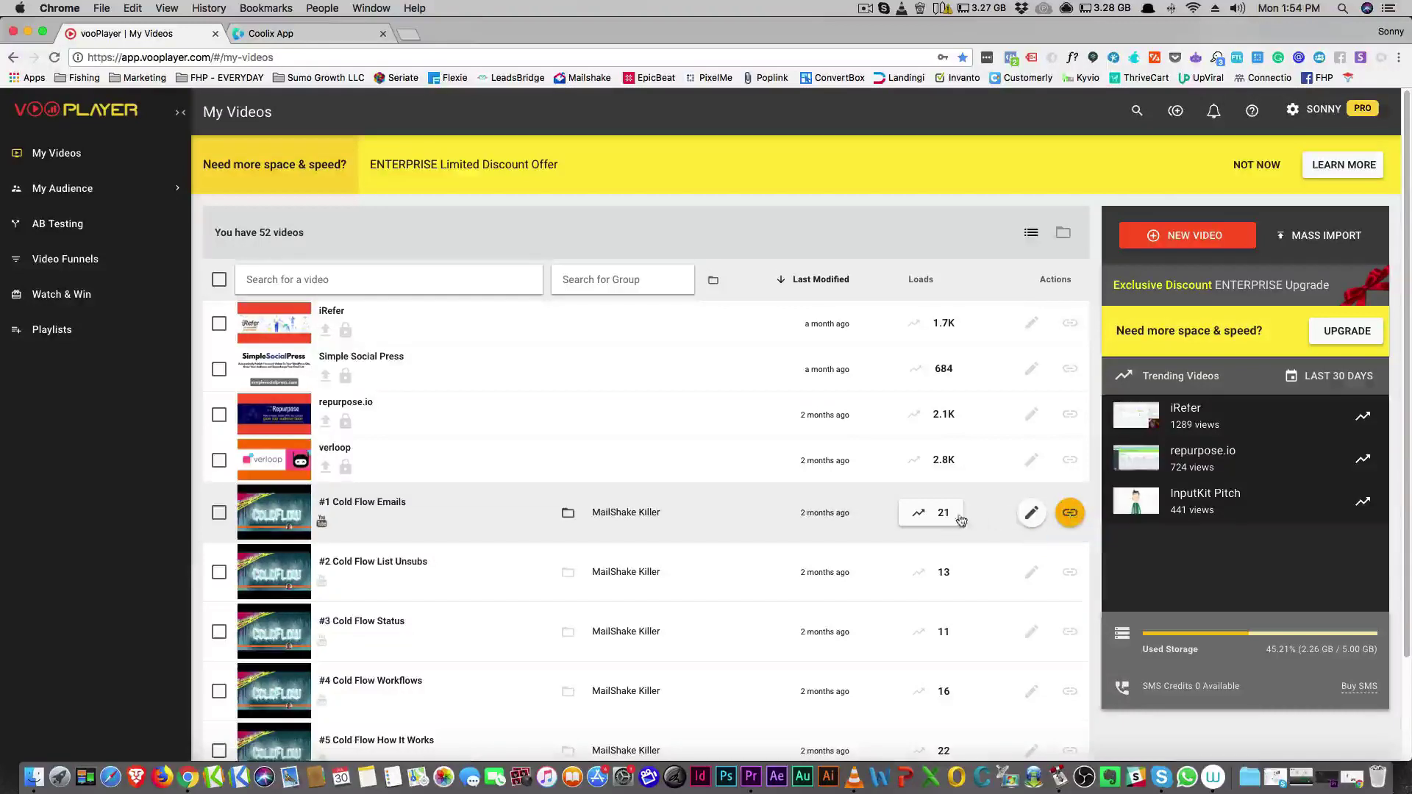
- Review the publish options of the "#1 Cold Flow Emails" video and copy its share link
left_click(1070, 515)
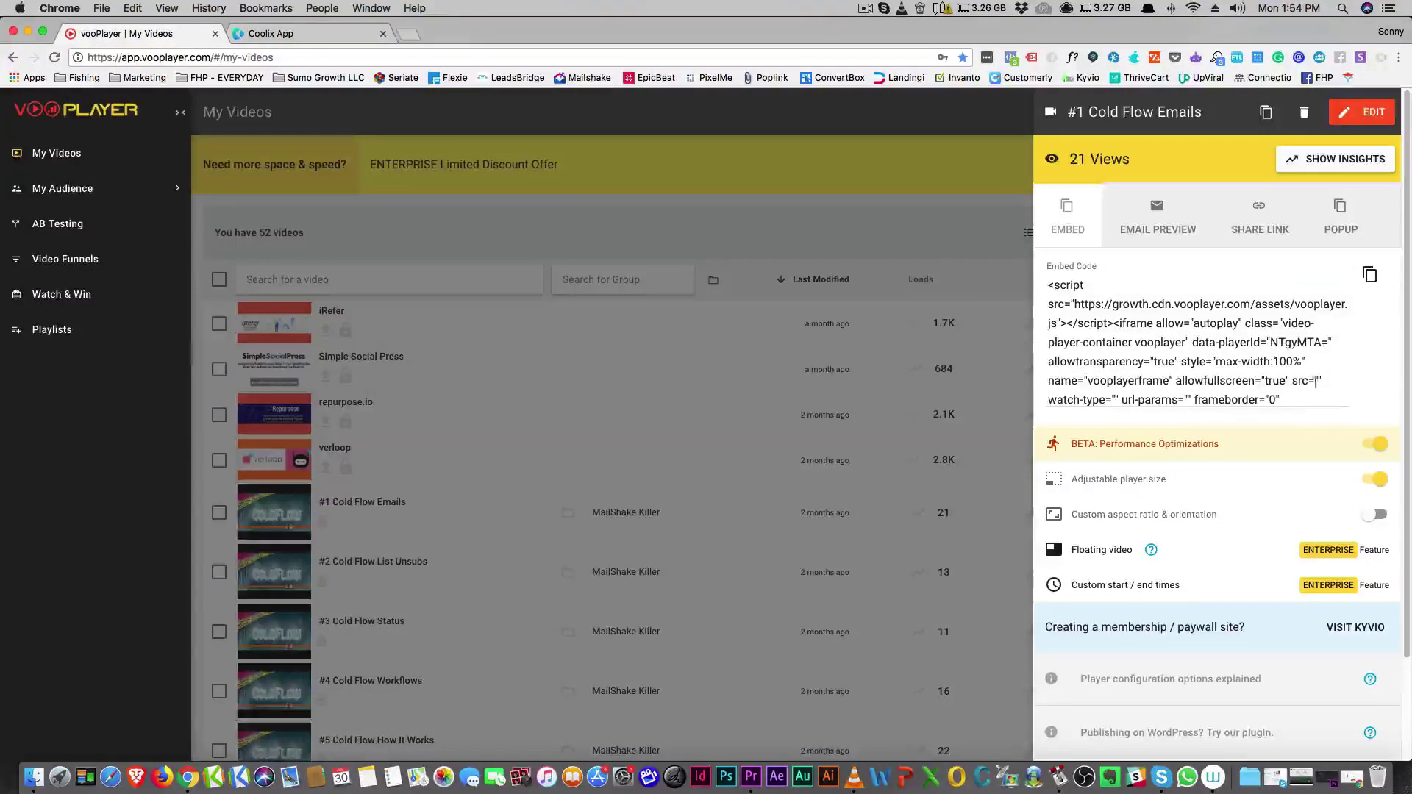
scroll(1276, 461, "down", 3)
scroll(1250, 338, "up", 3)
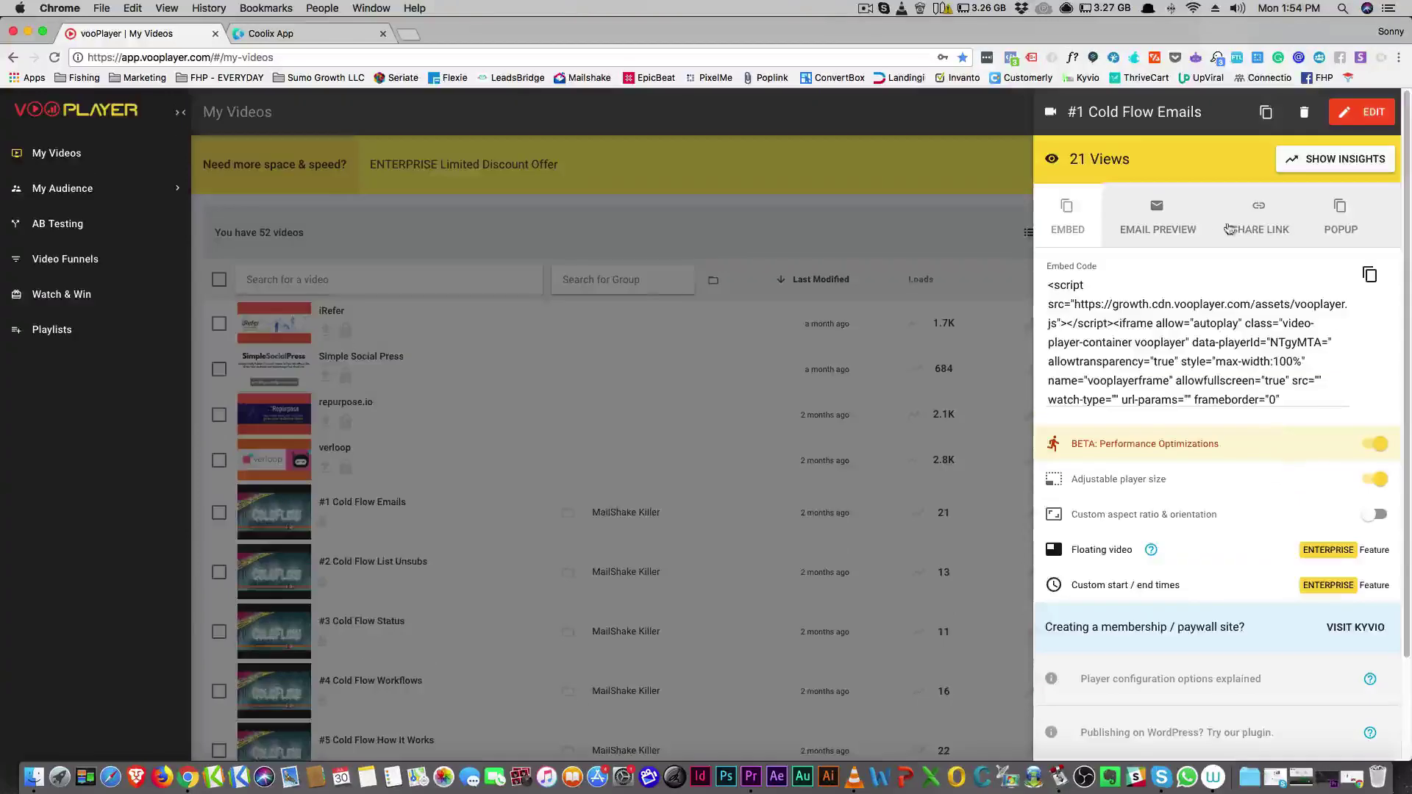
left_click(1278, 228)
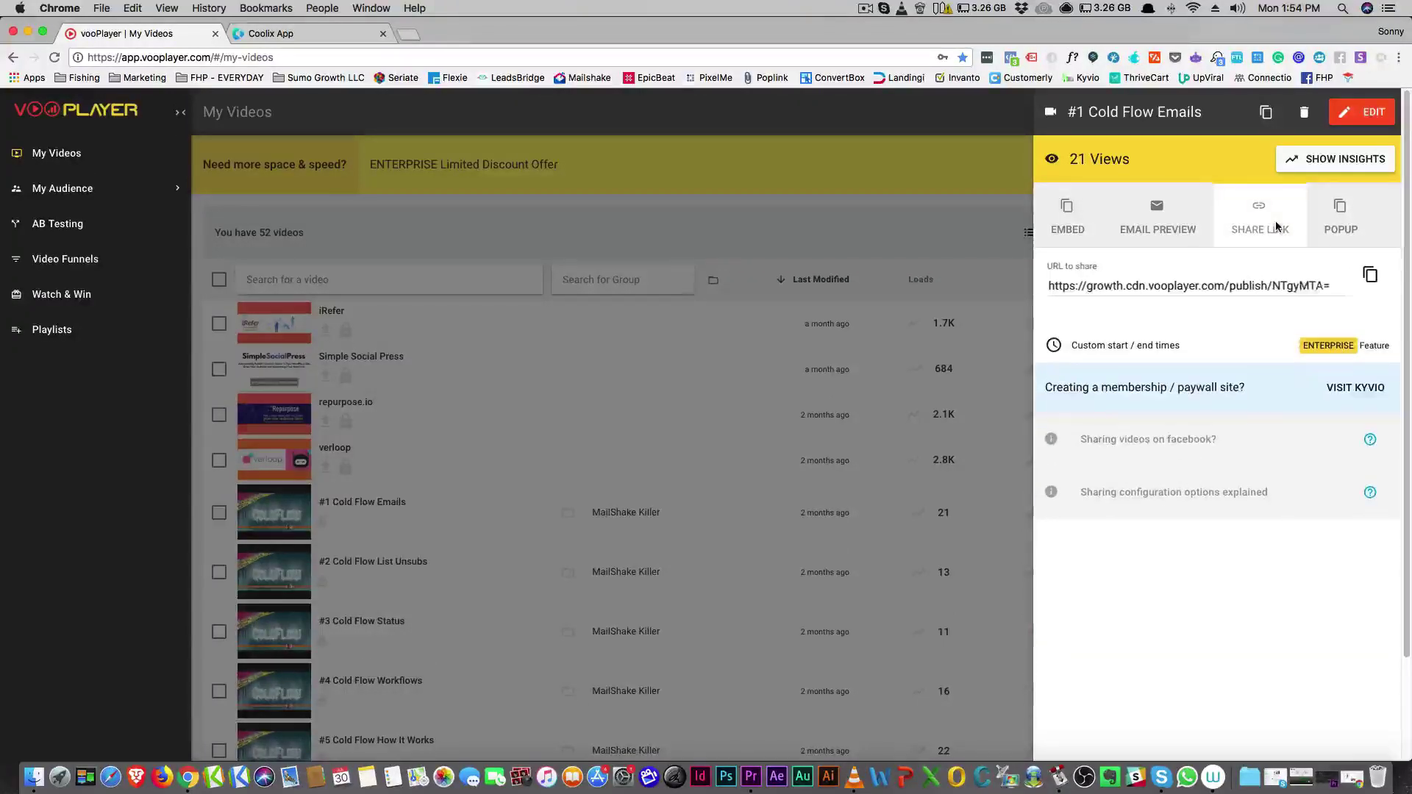
left_click(1369, 273)
- Open the copied share link in a new browser tab
left_click(409, 35)
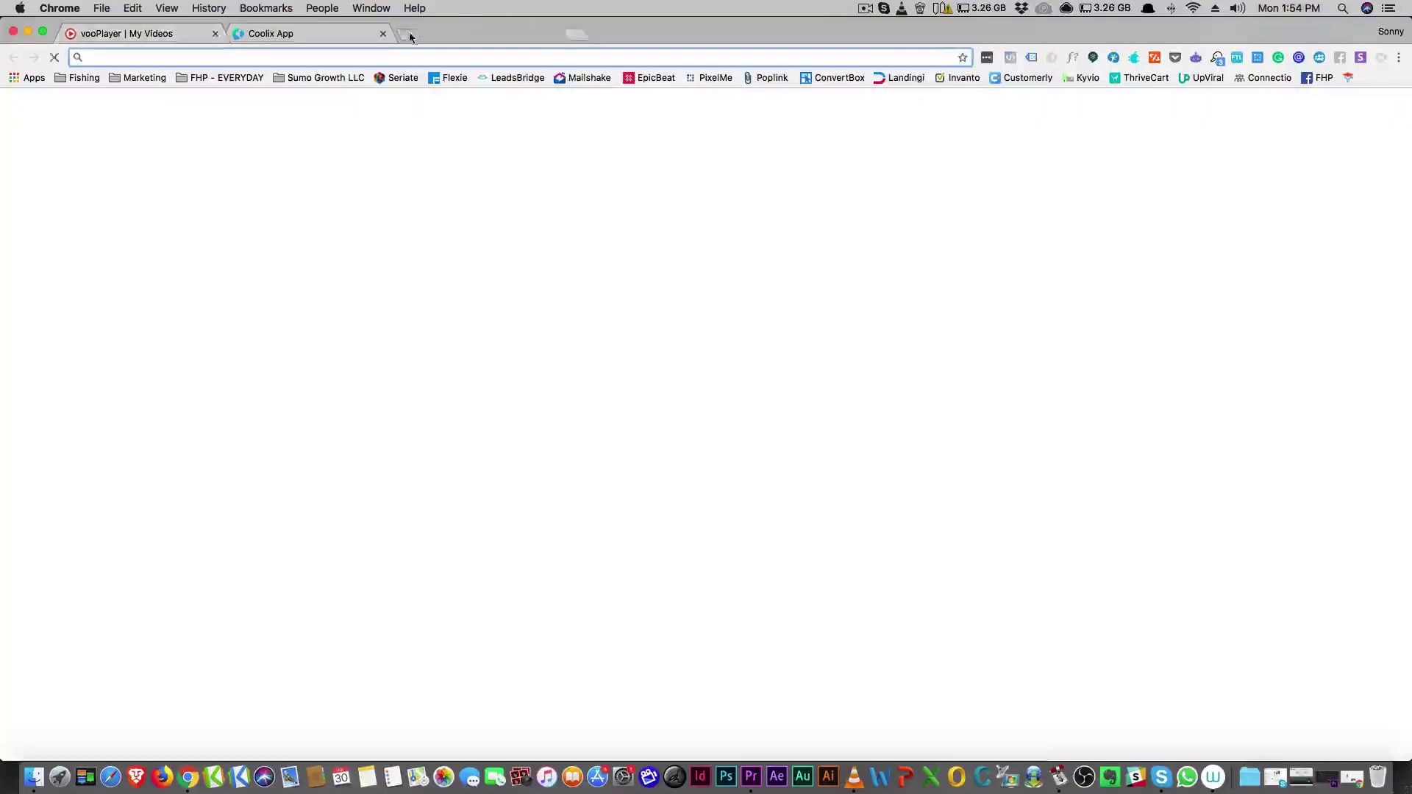
key("super+v")
key("Return")
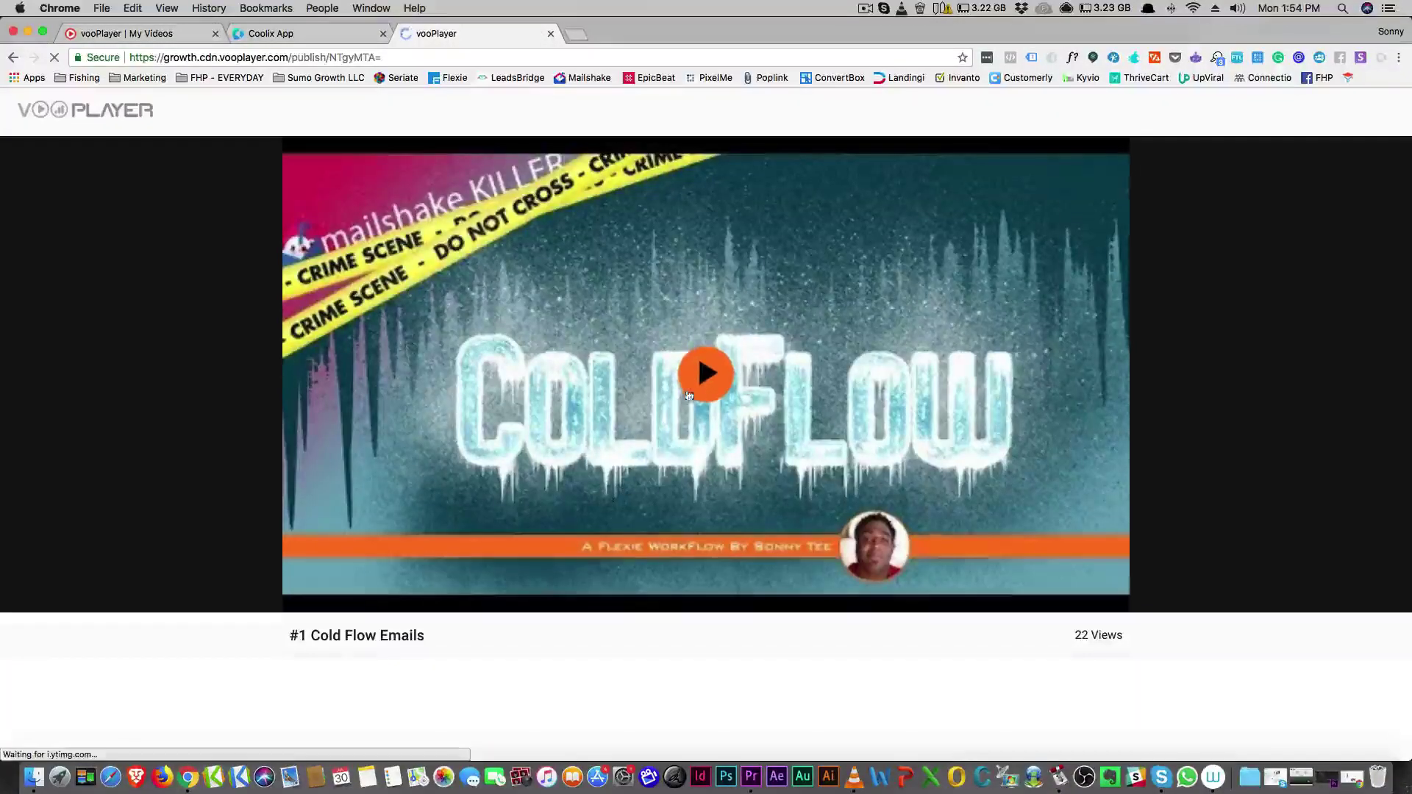
- Play and pause the #1 Cold Flow Emails video to check its player controls, then close its share page and publish options
left_click(688, 390)
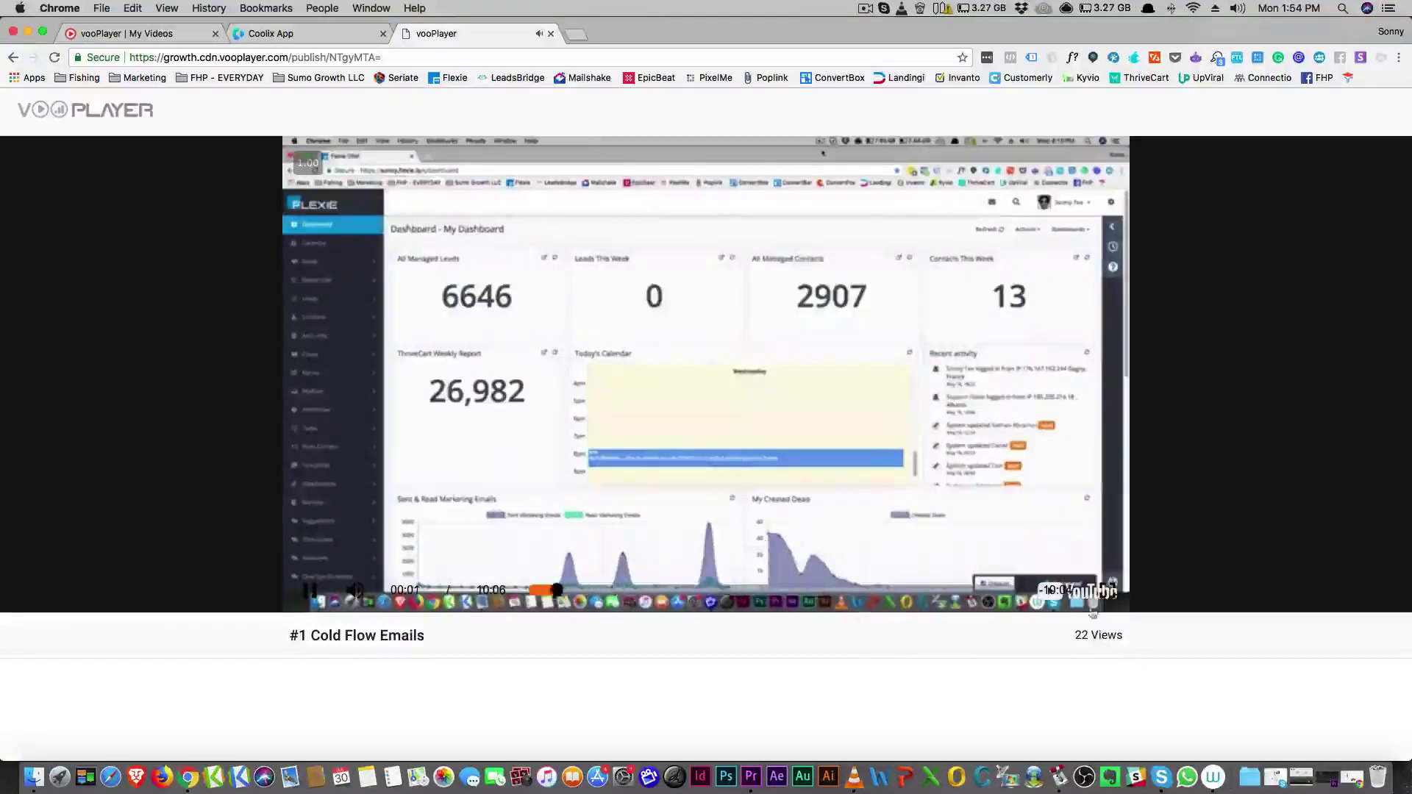
left_click(309, 591)
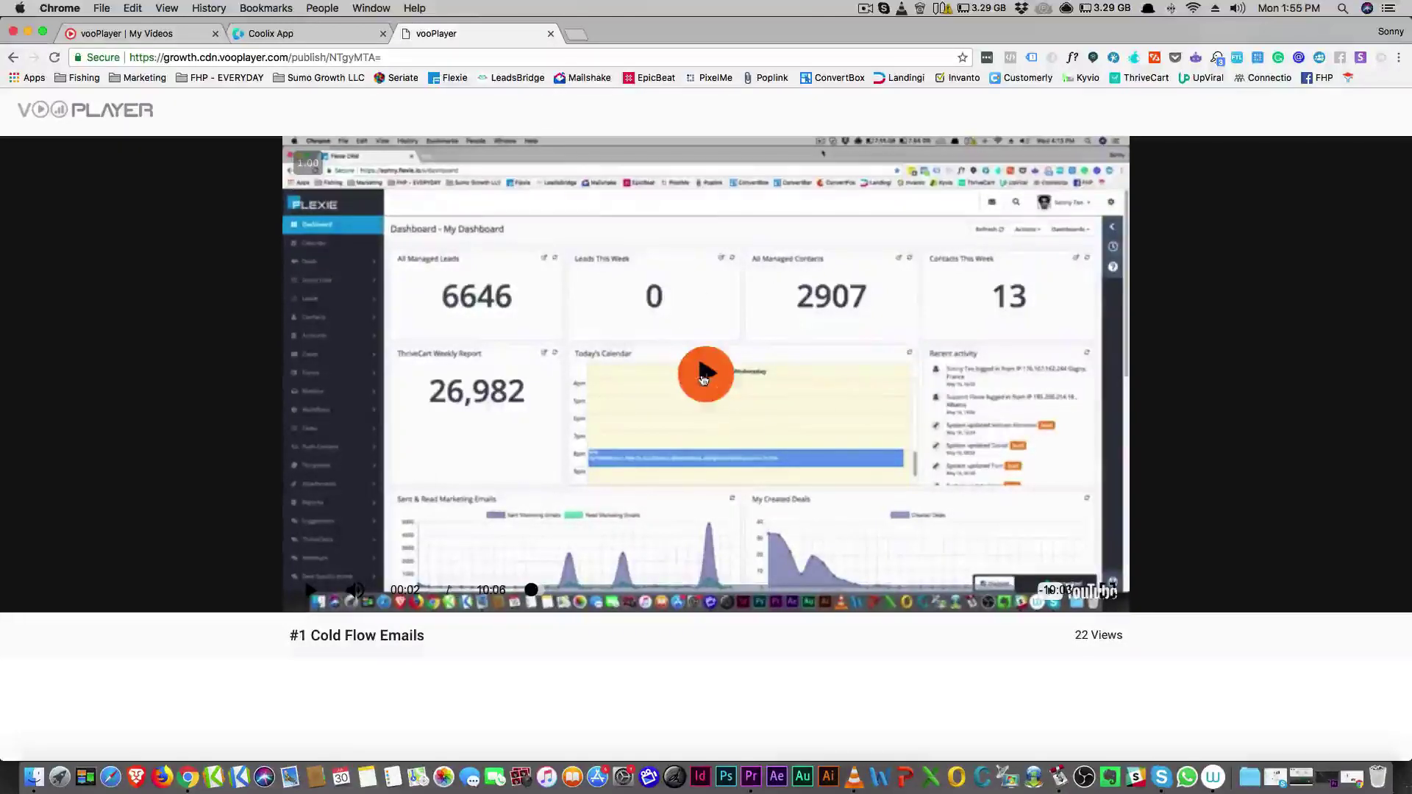
left_click(703, 376)
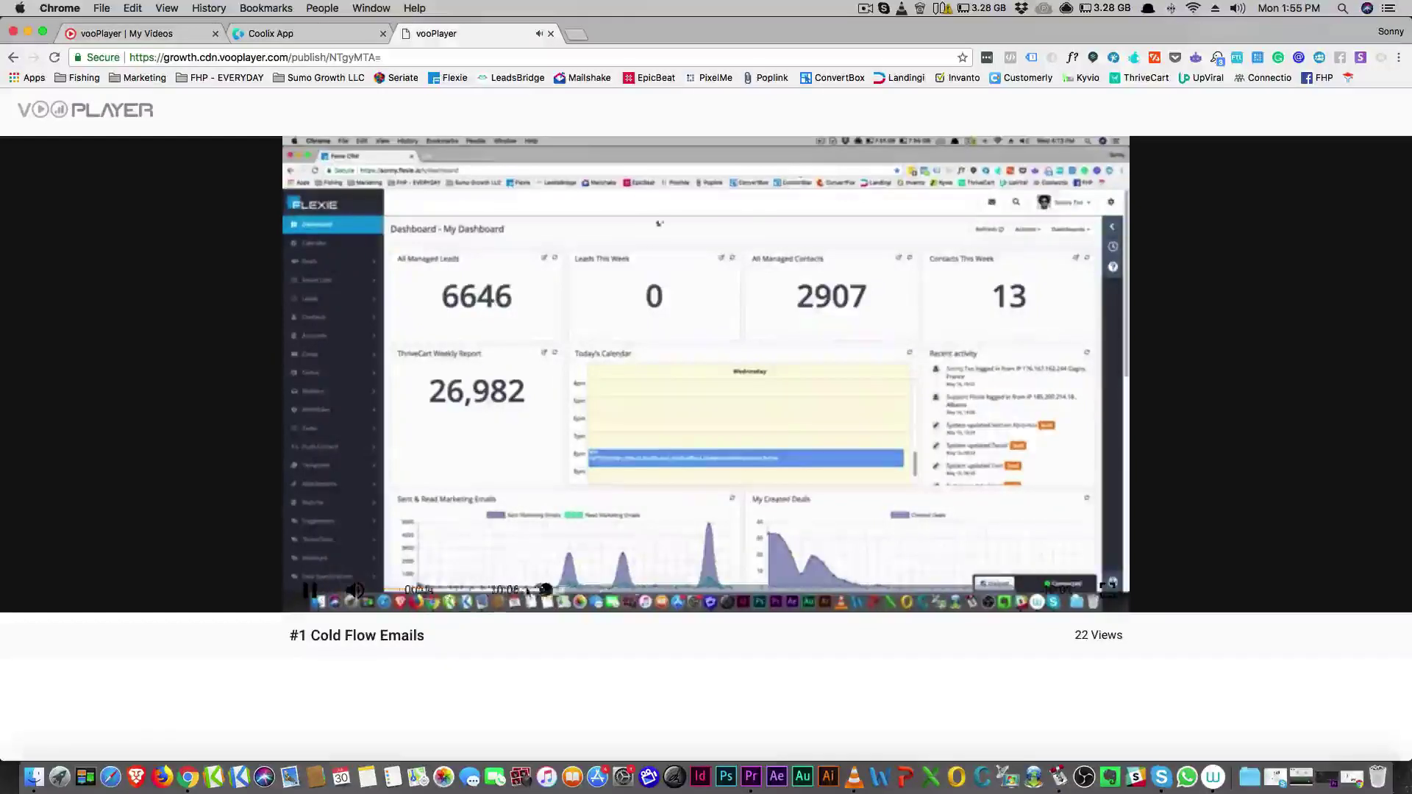
left_click(632, 217)
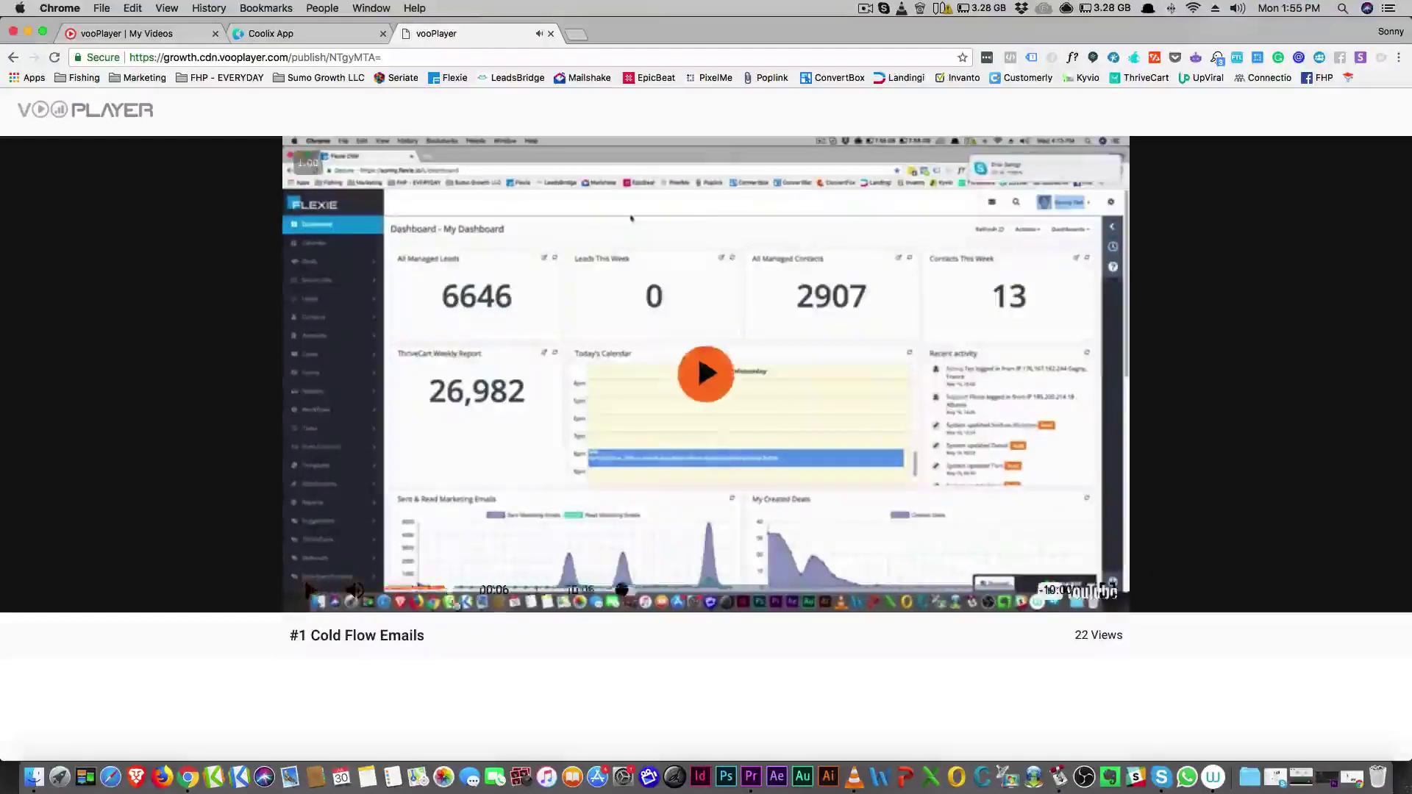
left_click(533, 590)
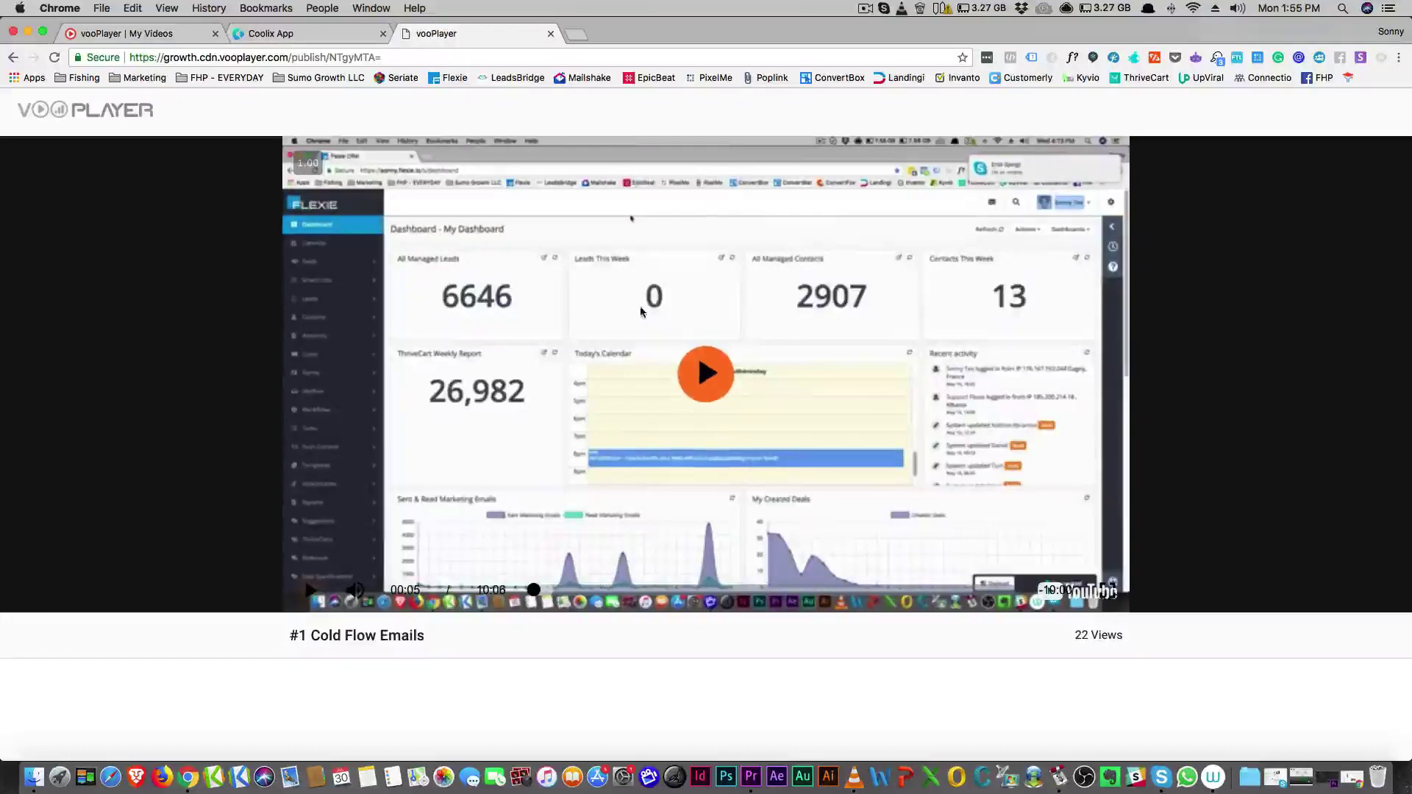
left_click(550, 34)
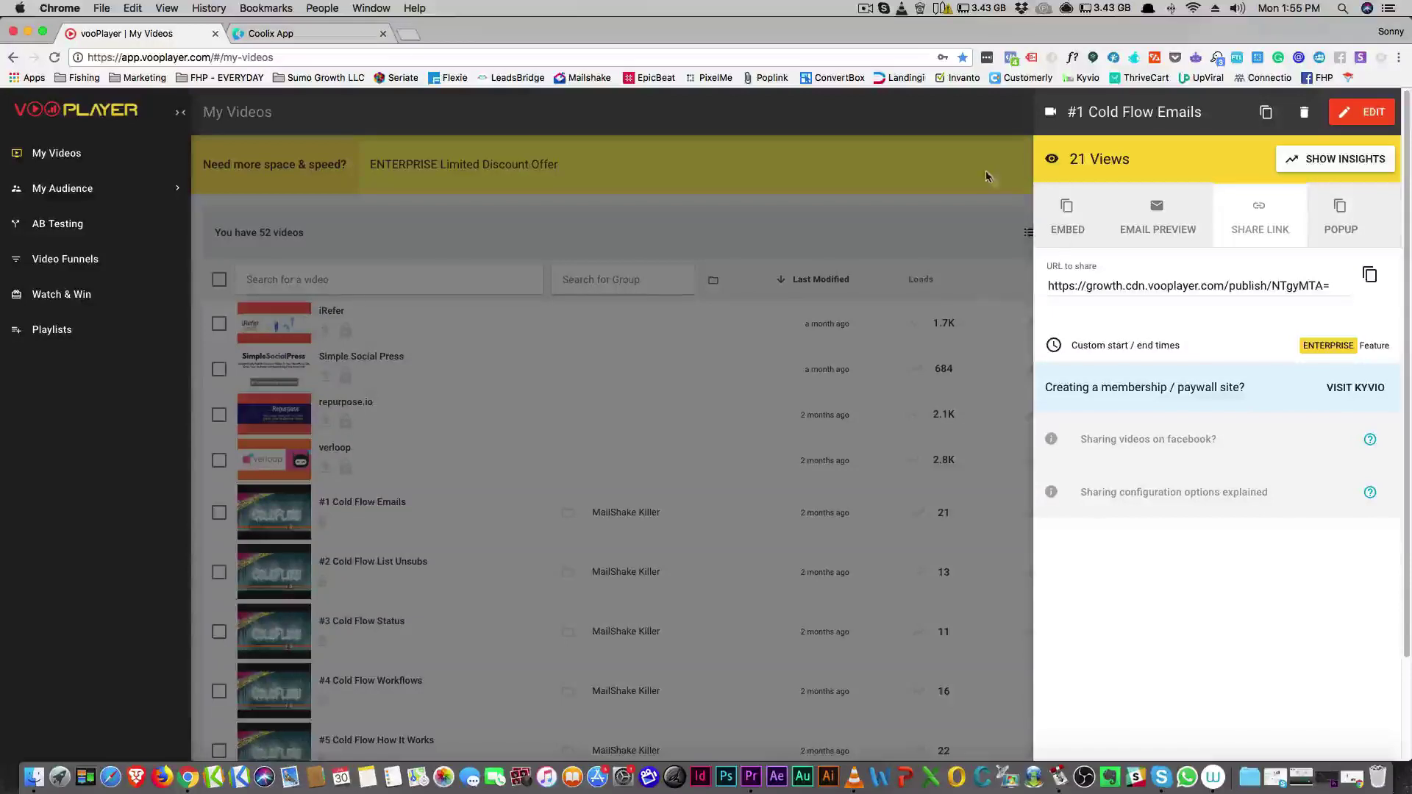
left_click(917, 119)
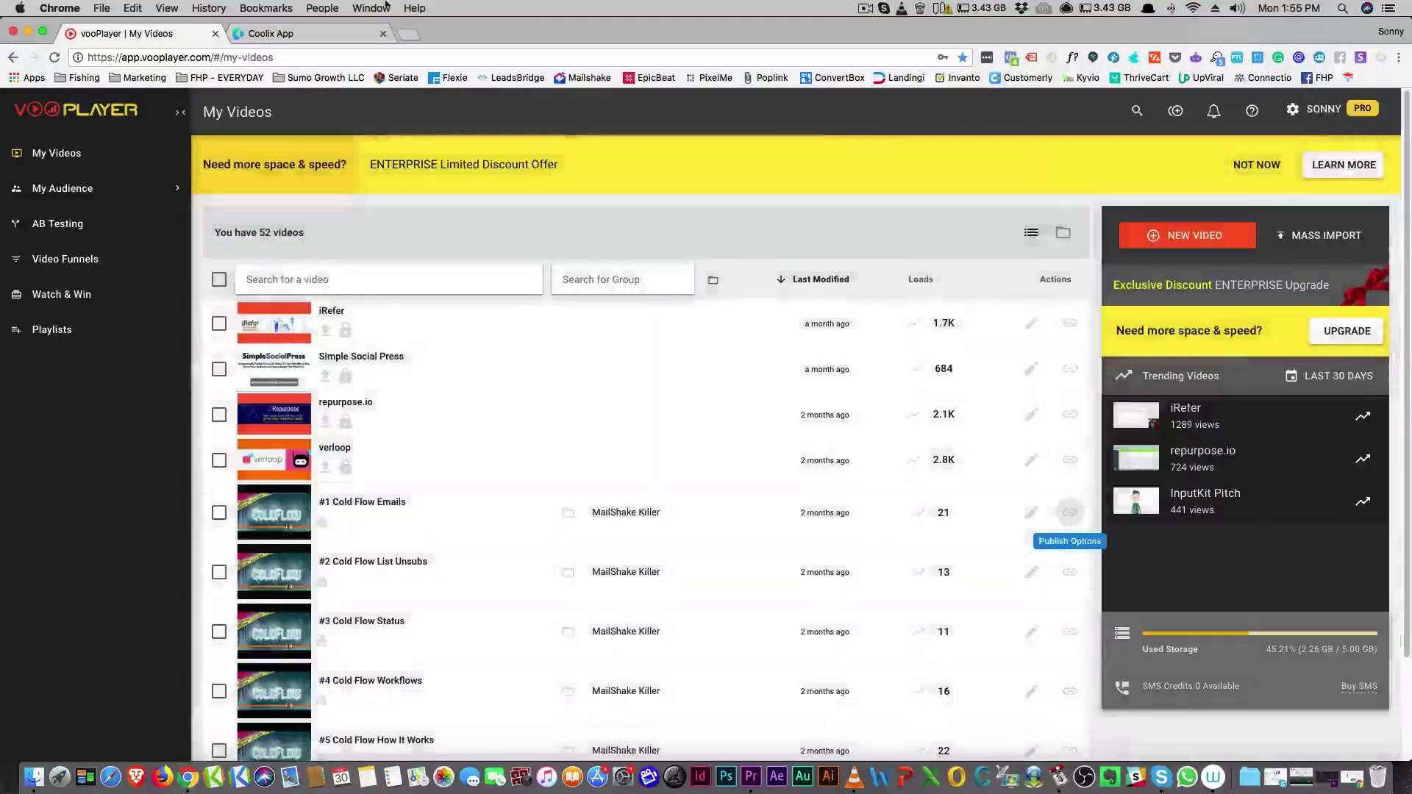
- Revisit Coolix's Analytics, then return to vooPlayer and examine the My Videos list and the storage usage
left_click(284, 38)
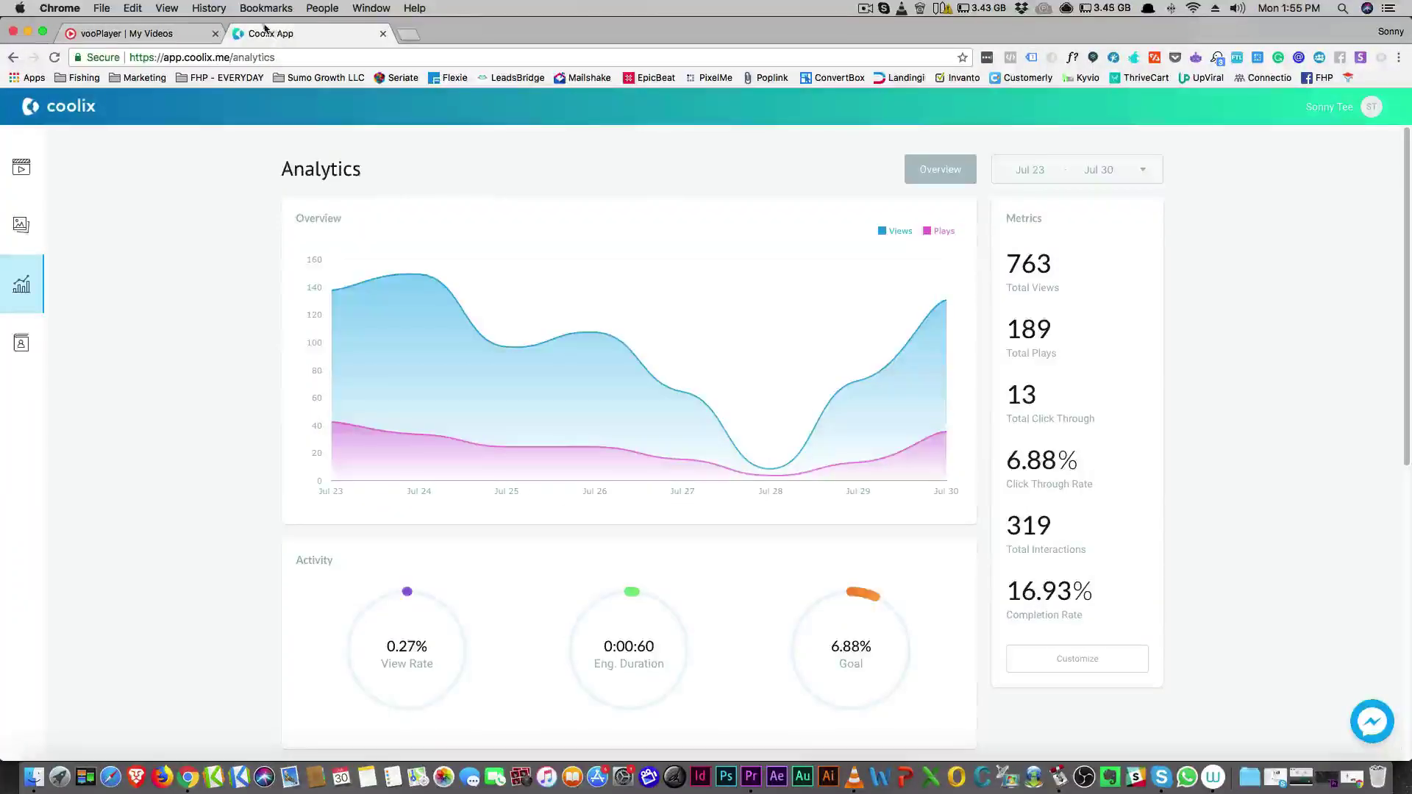
left_click(149, 33)
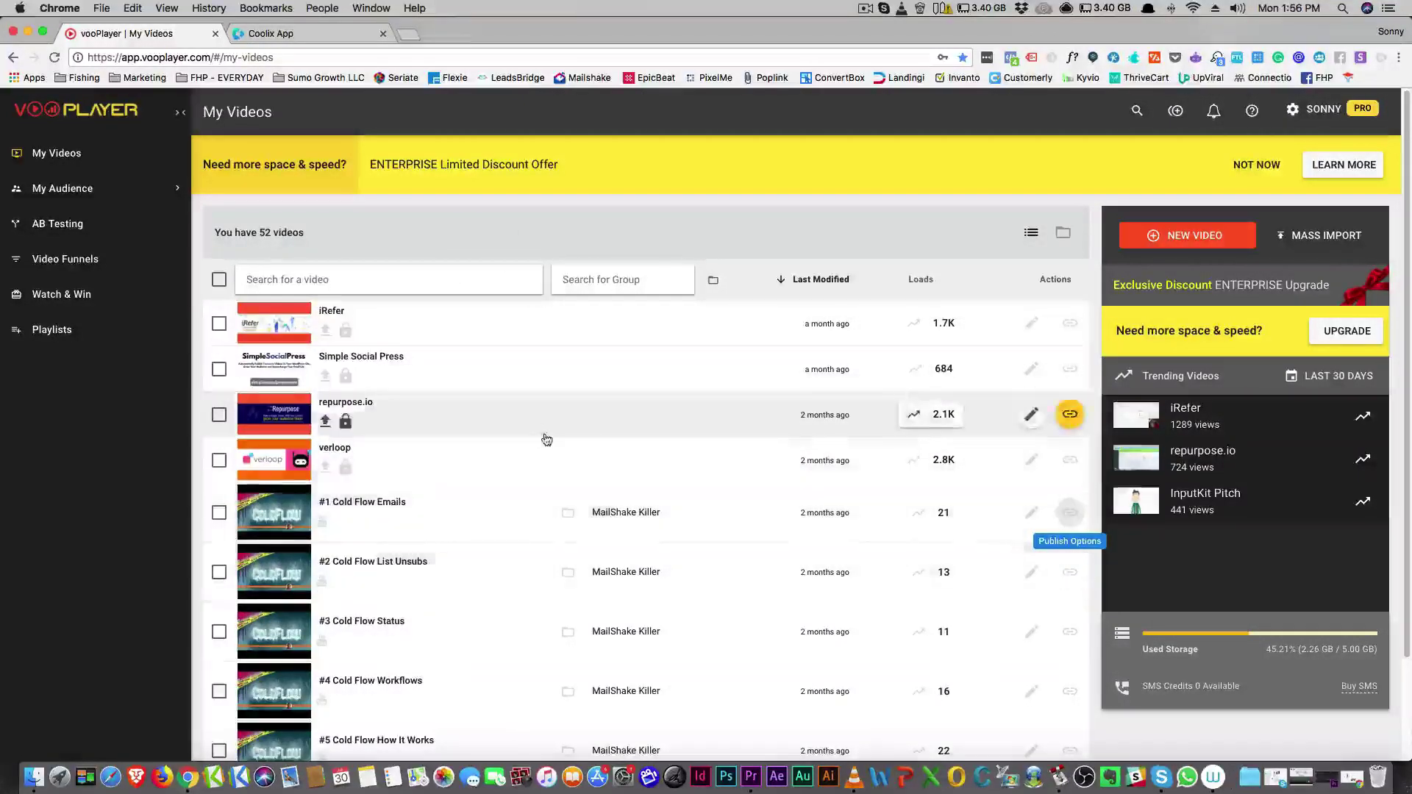
scroll(548, 440, "down", 3)
scroll(552, 440, "up", 3)
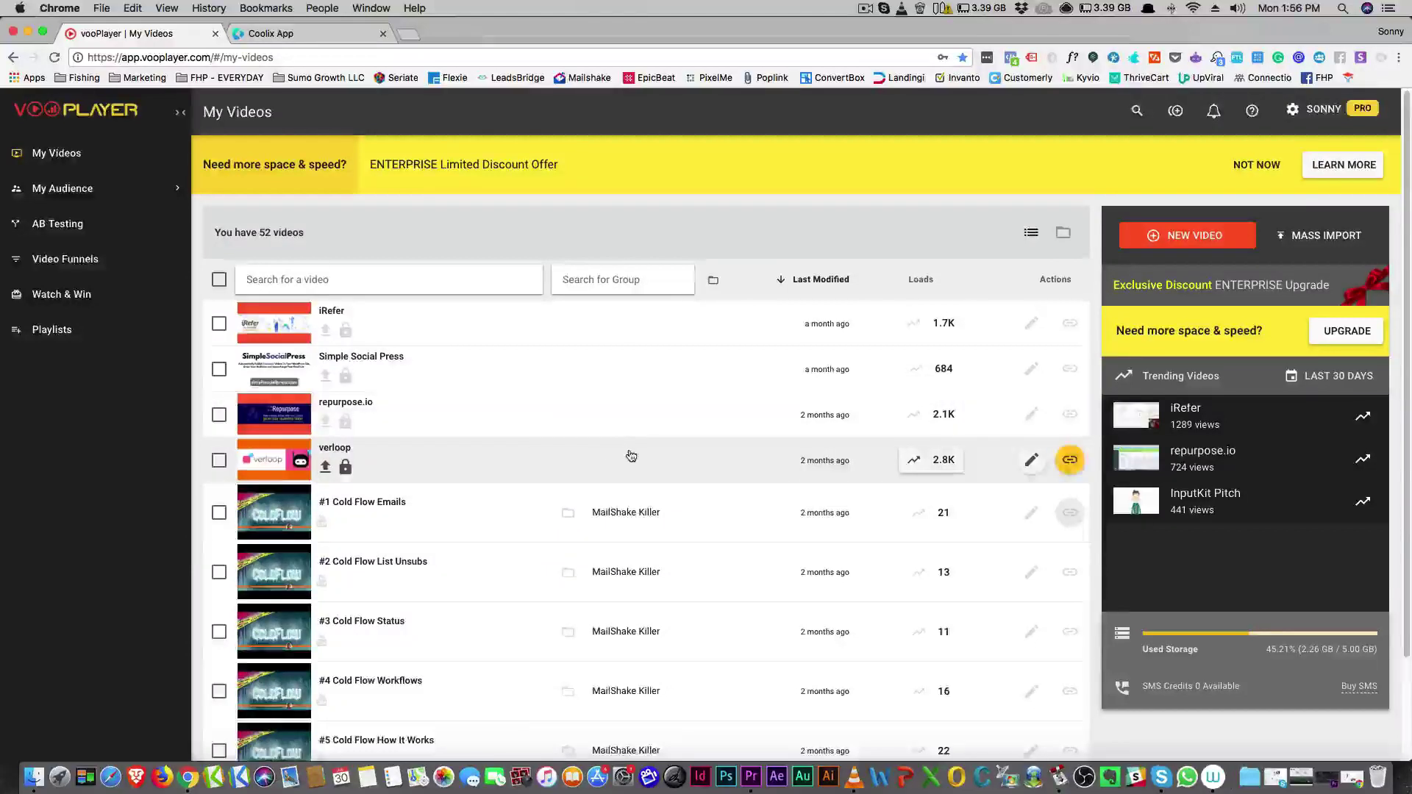
scroll(625, 453, "down", 1)
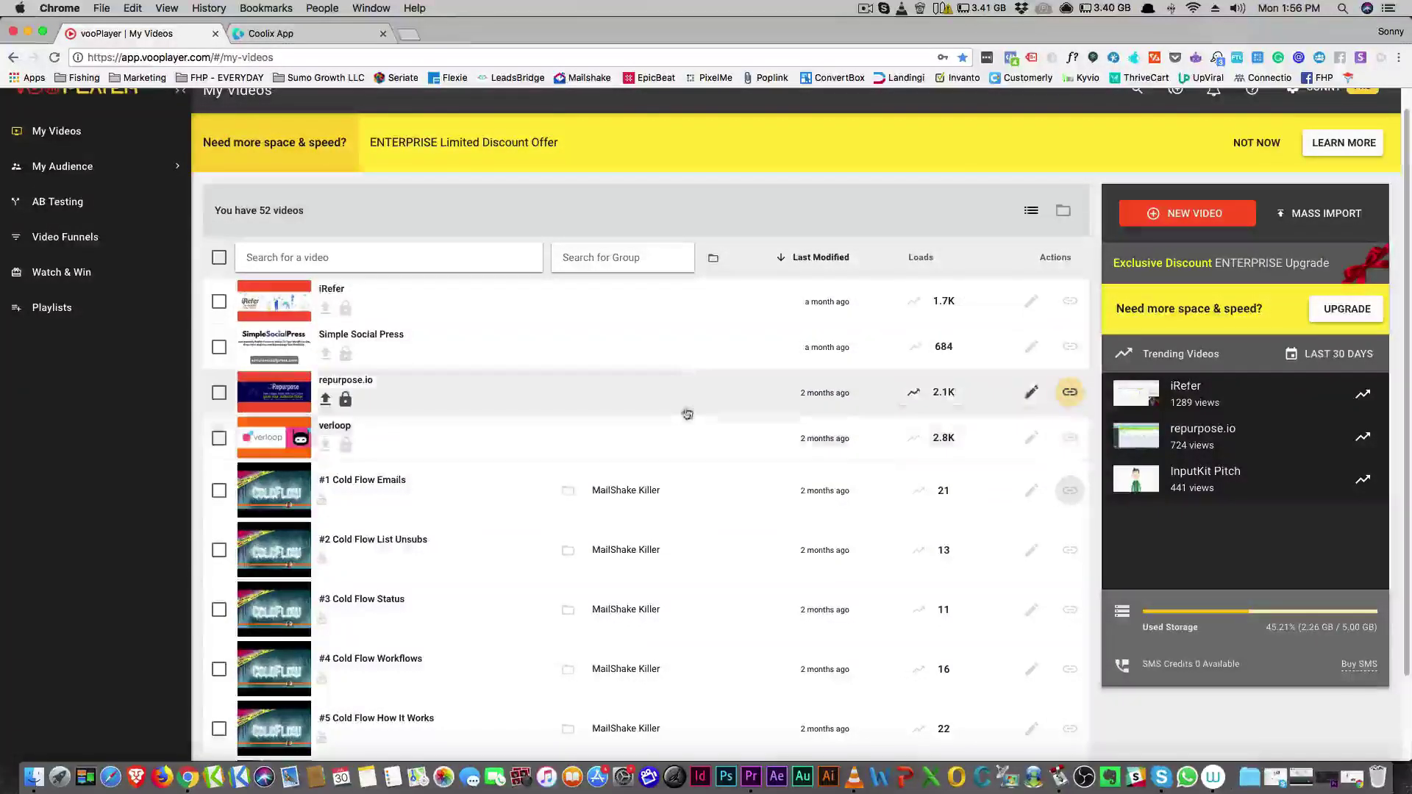
scroll(672, 403, "down", 1)
scroll(672, 403, "down", 3)
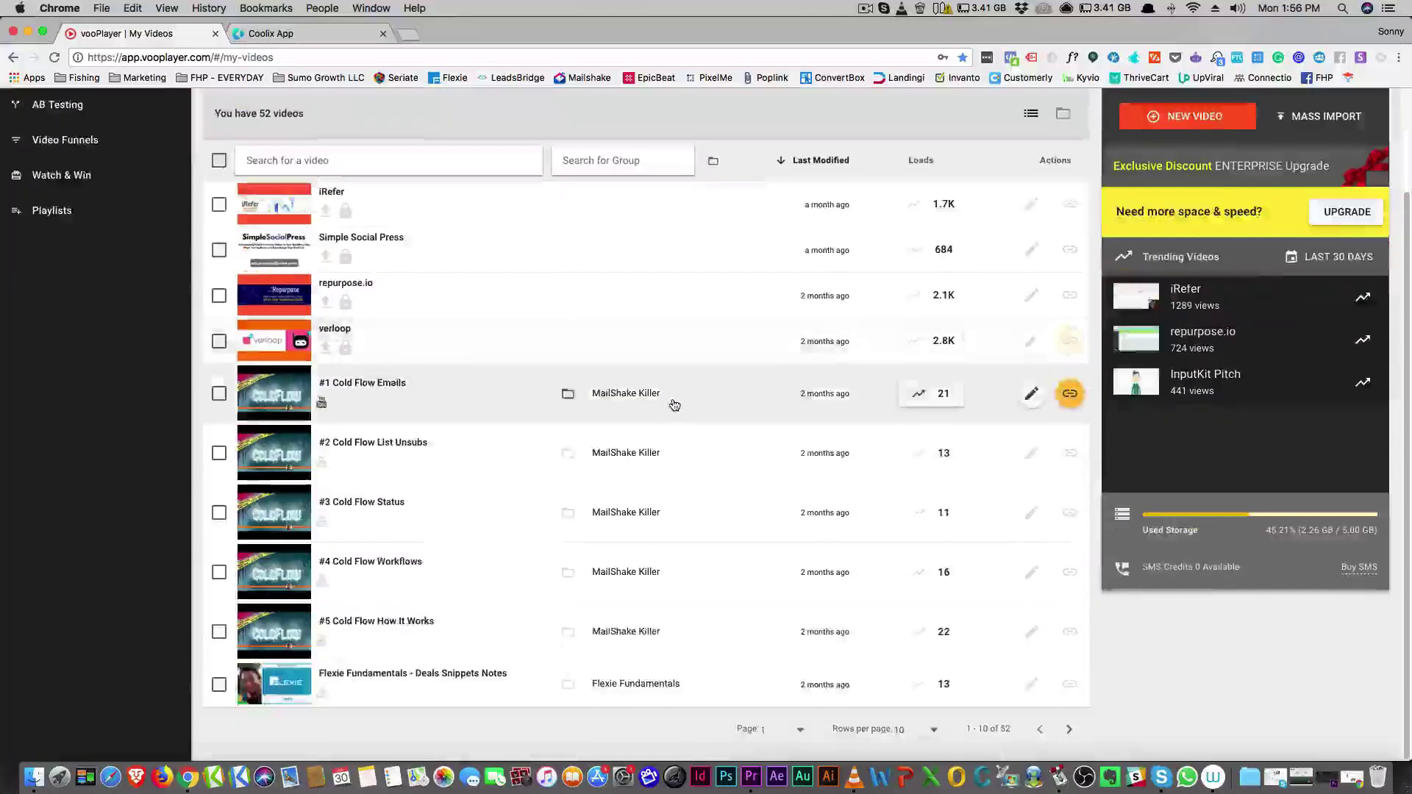
scroll(668, 390, "up", 1)
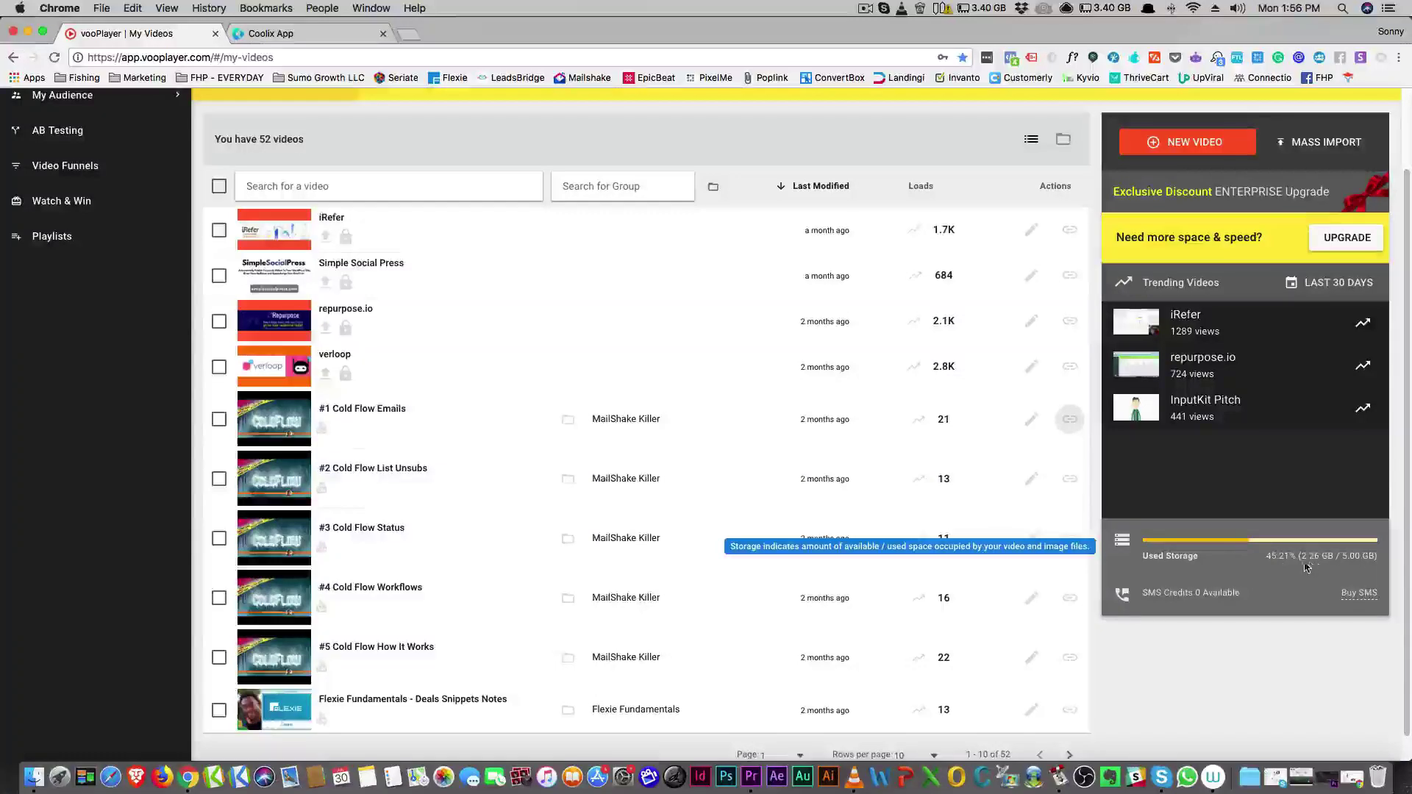
scroll(1296, 574, "up", 2)
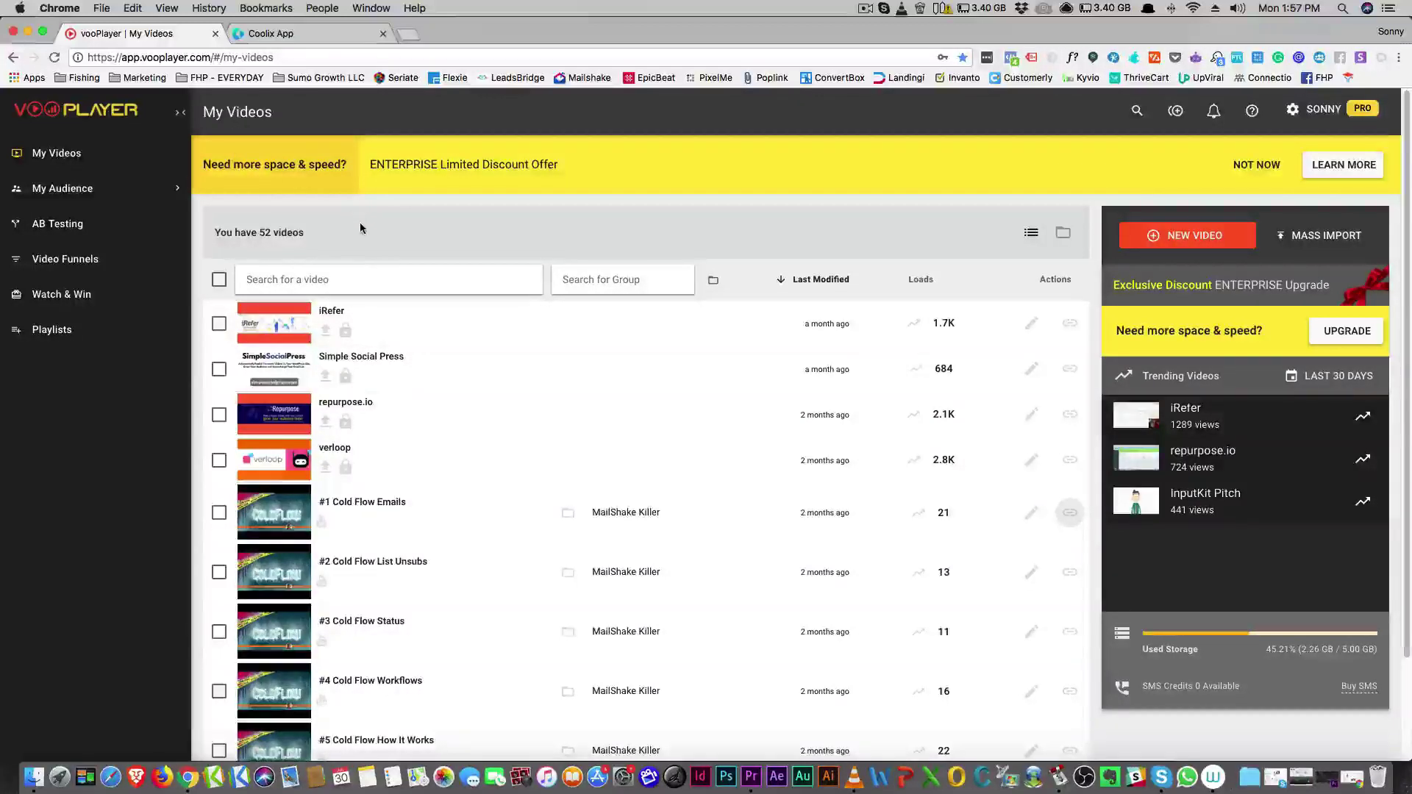
left_click(864, 8)
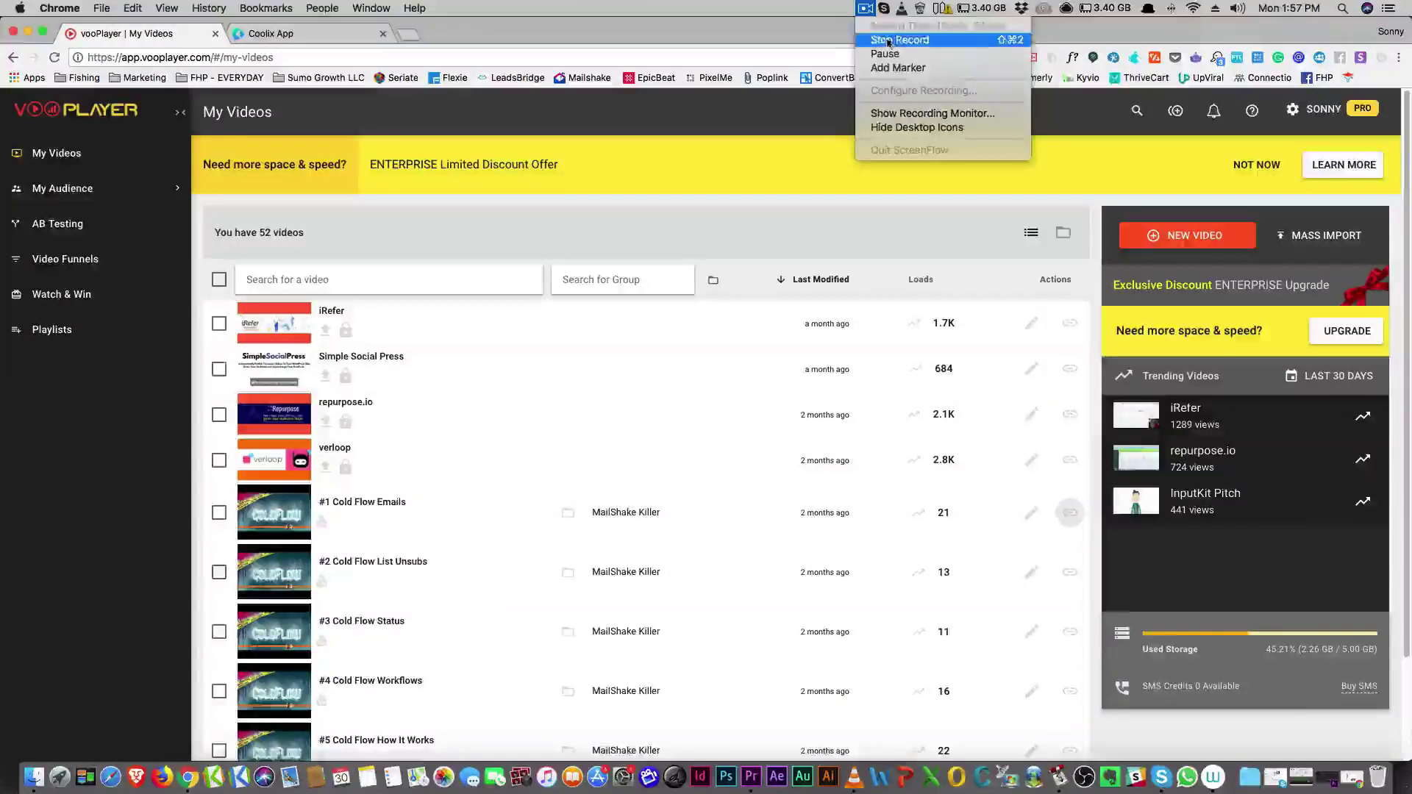